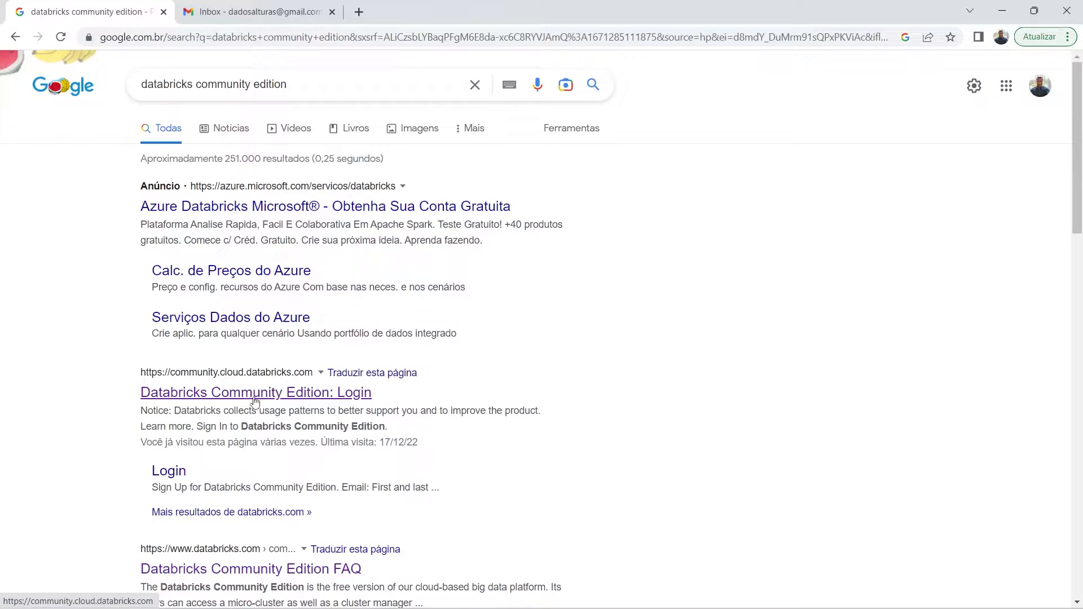
Step: Open the Databricks Community Edition login page from the search results and dismiss the translation offer
left_click(255, 393)
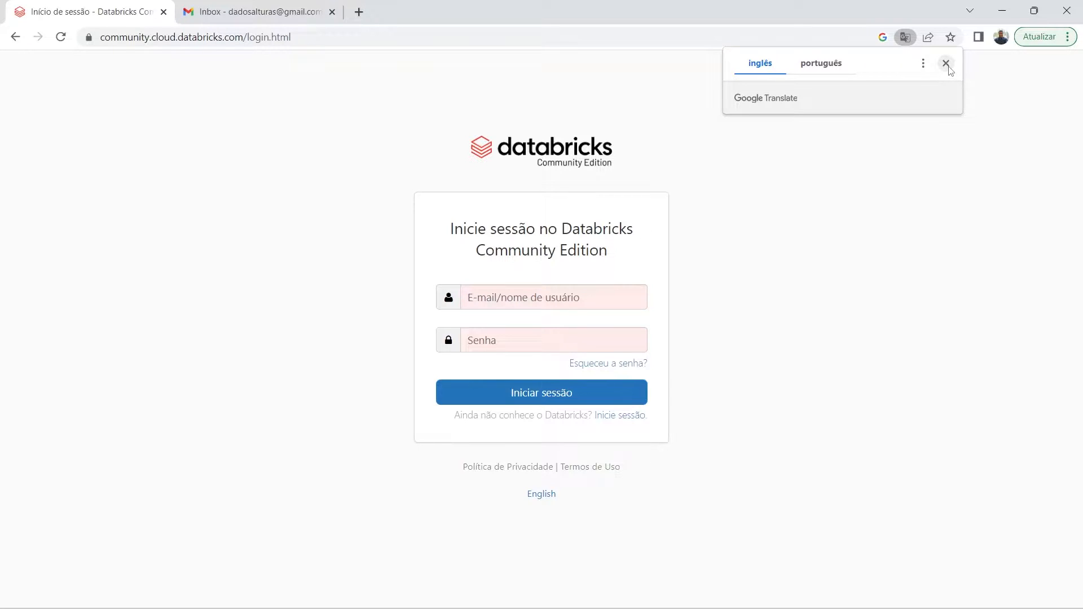
left_click(946, 64)
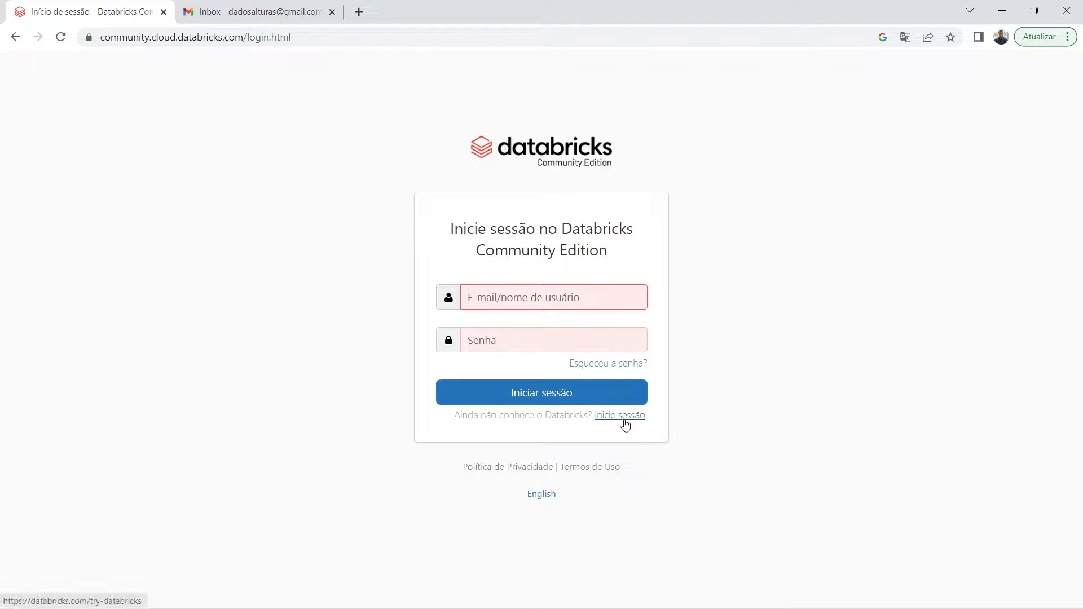
Step: On the sign-up form, enter first name, last name, email, and NA for company and title
left_click(624, 418)
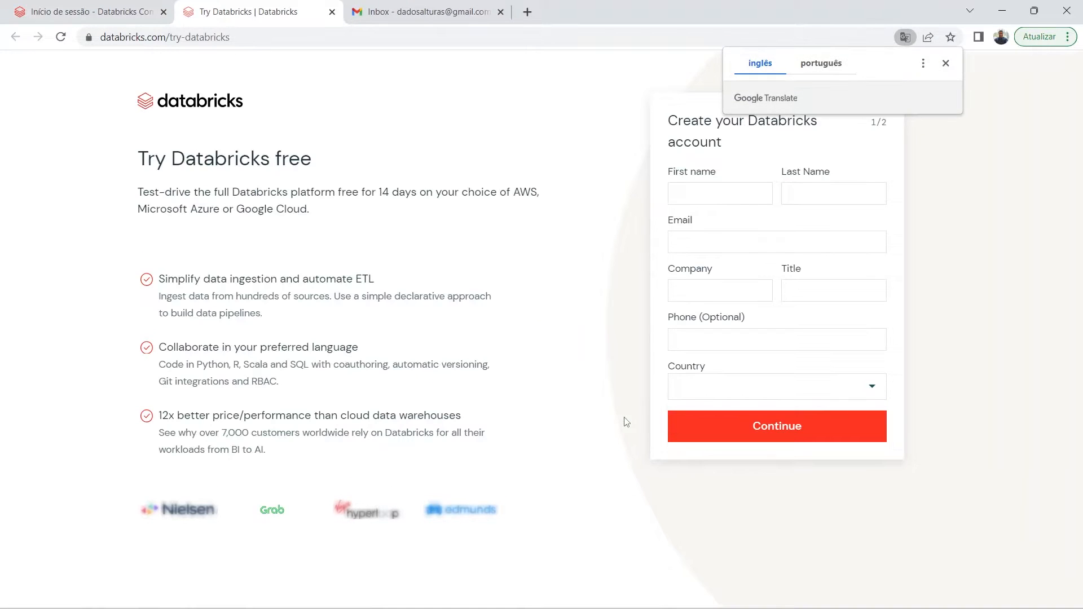
left_click(945, 63)
left_click(731, 198)
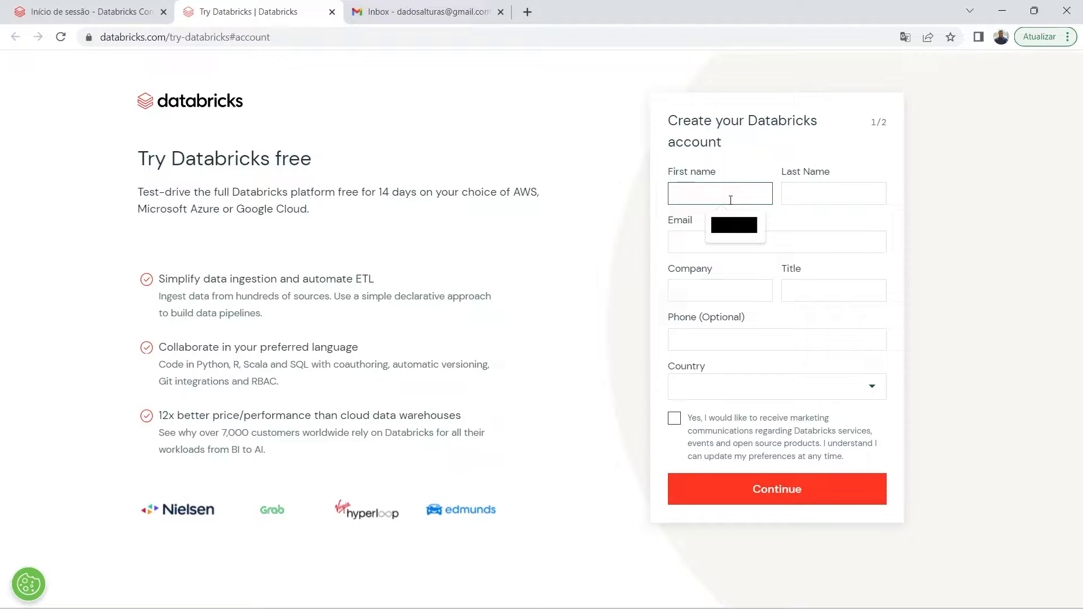
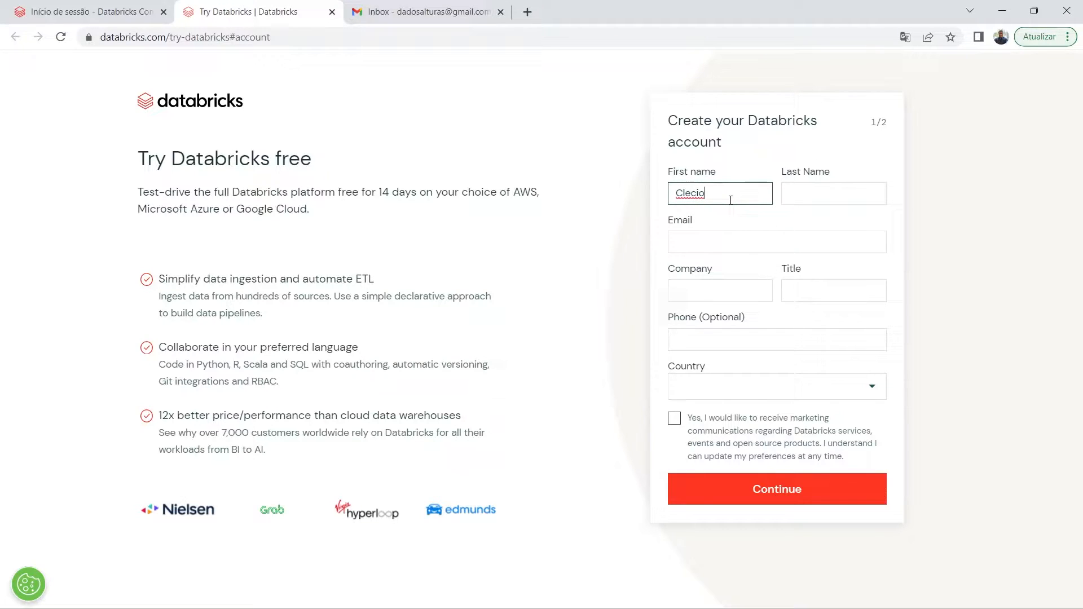
key("Tab")
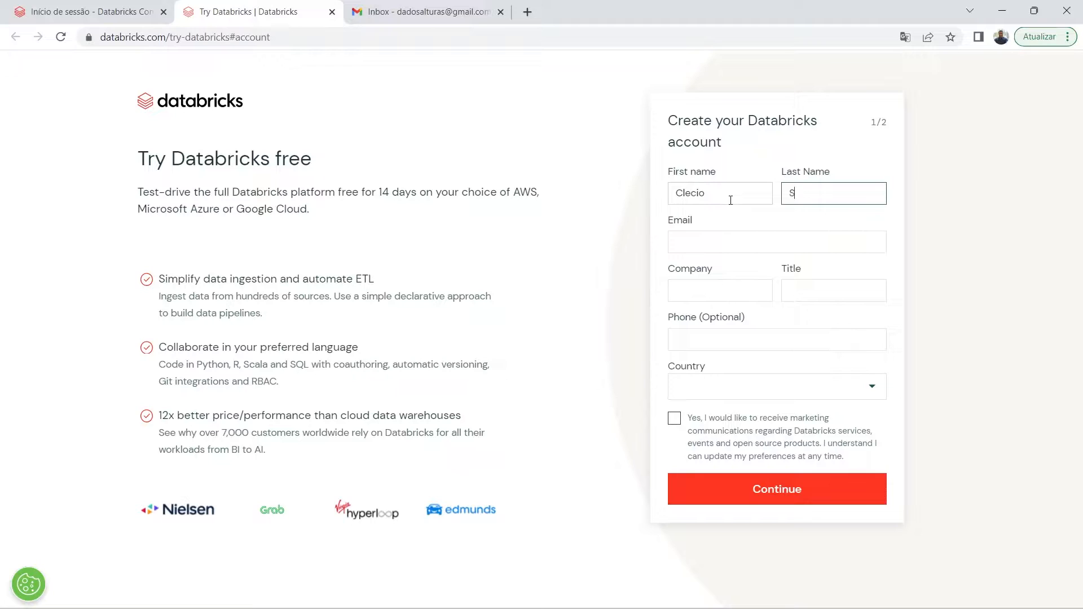
key("Tab")
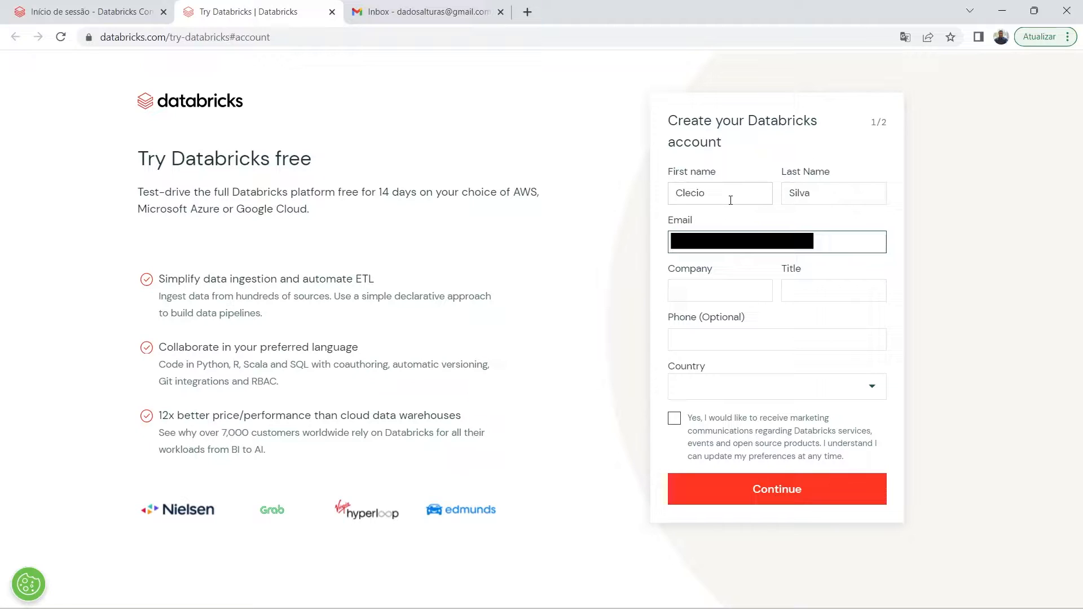
key("Tab")
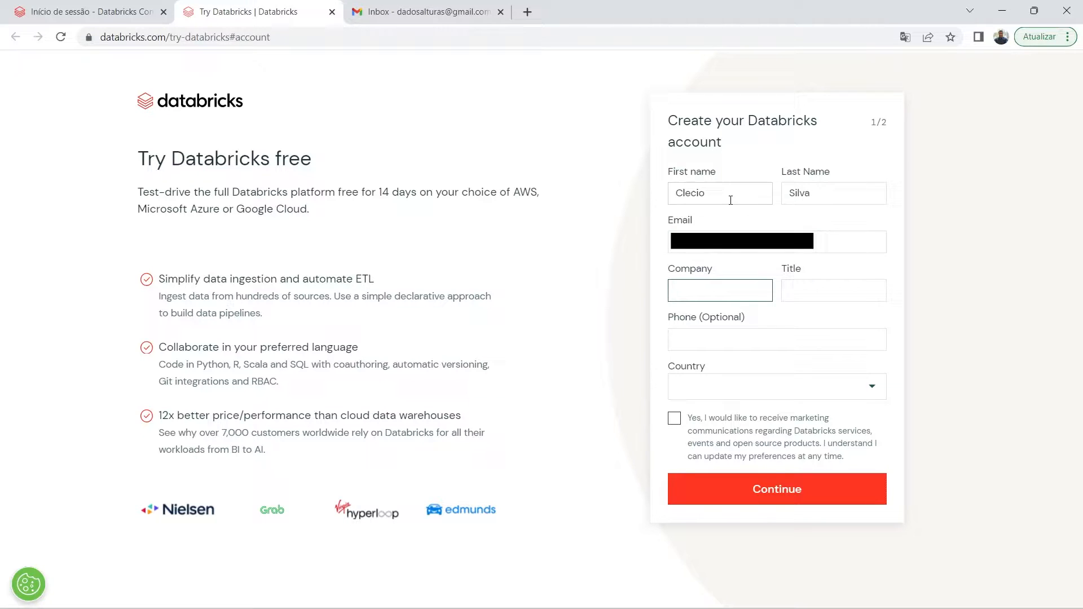
type("NA")
key("Tab")
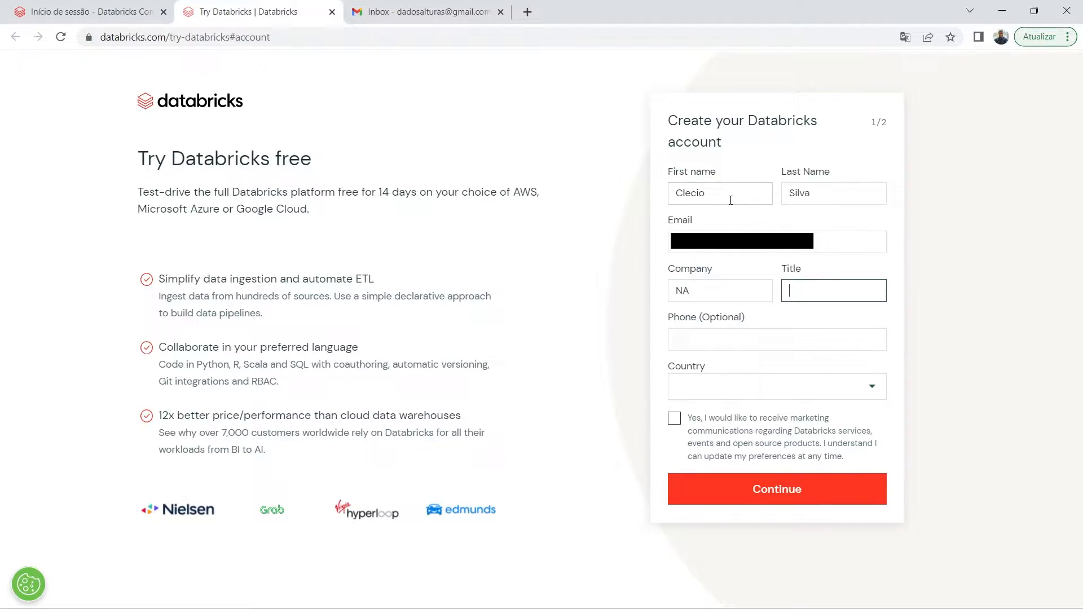
type("NA")
Step: Select Brazil as the country and submit the first sign-up step
left_click(751, 395)
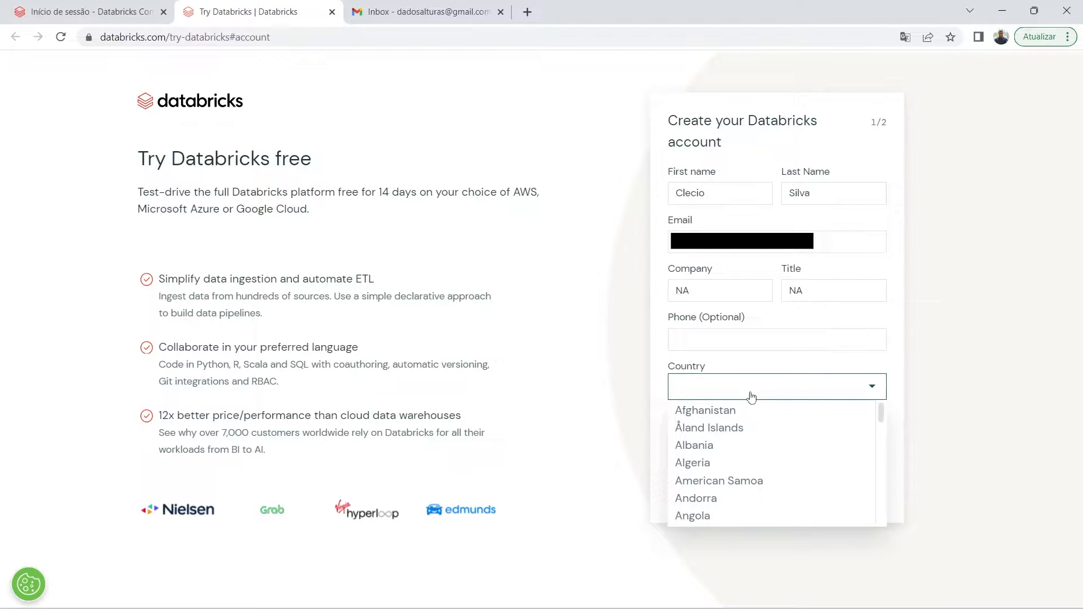
scroll(788, 445, "down", 4)
scroll(835, 451, "down", 2)
scroll(832, 454, "down", 1)
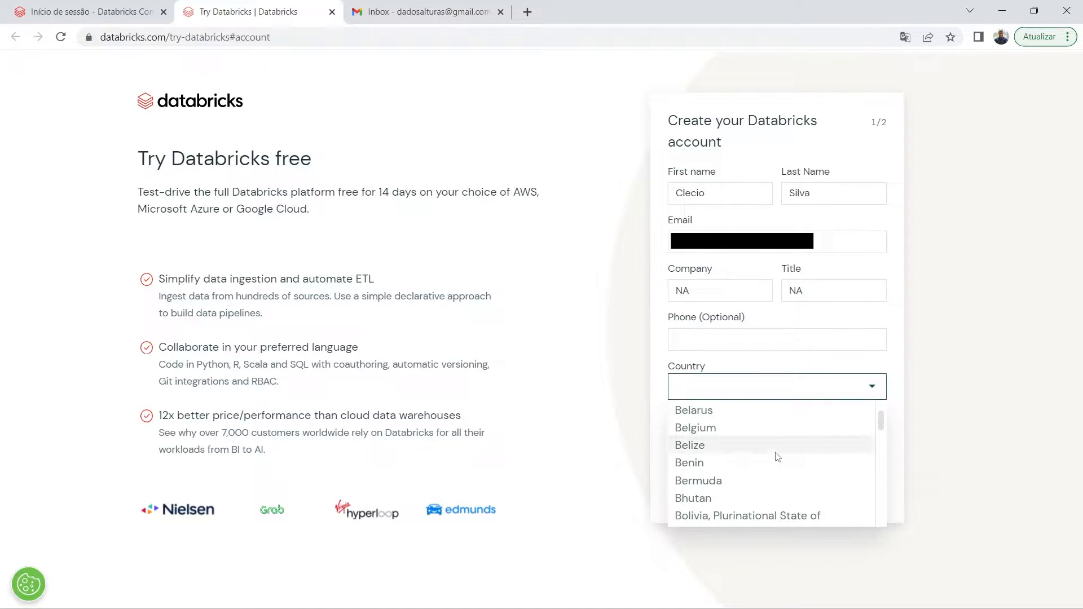
scroll(882, 430, "down", 2)
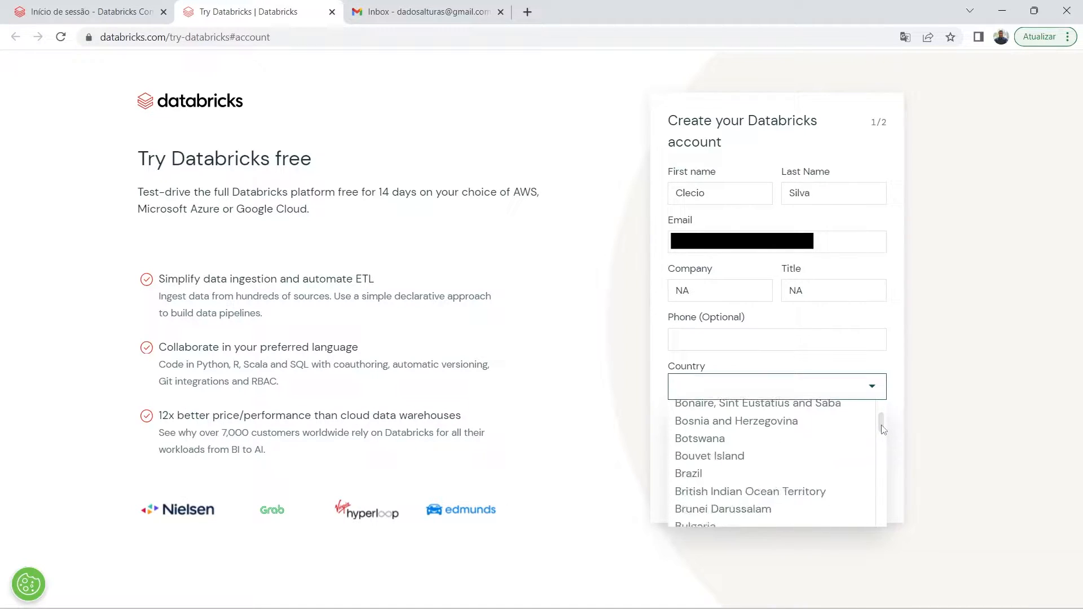
left_click(739, 473)
left_click(751, 480)
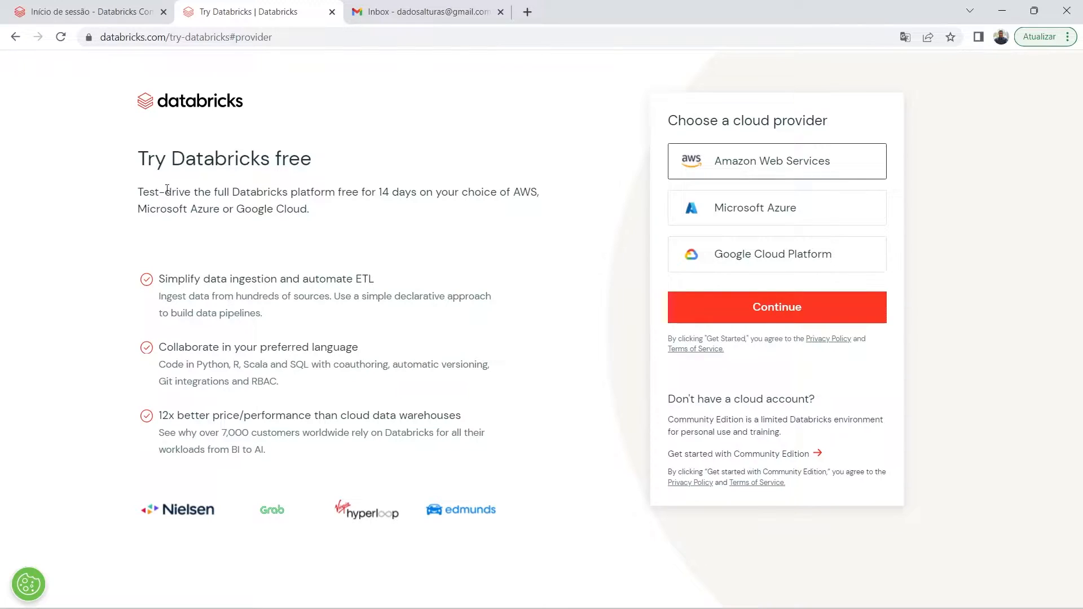
Step: Highlight and read the free-trial description, including its '14 days' wording
left_click_drag(310, 209, 137, 194)
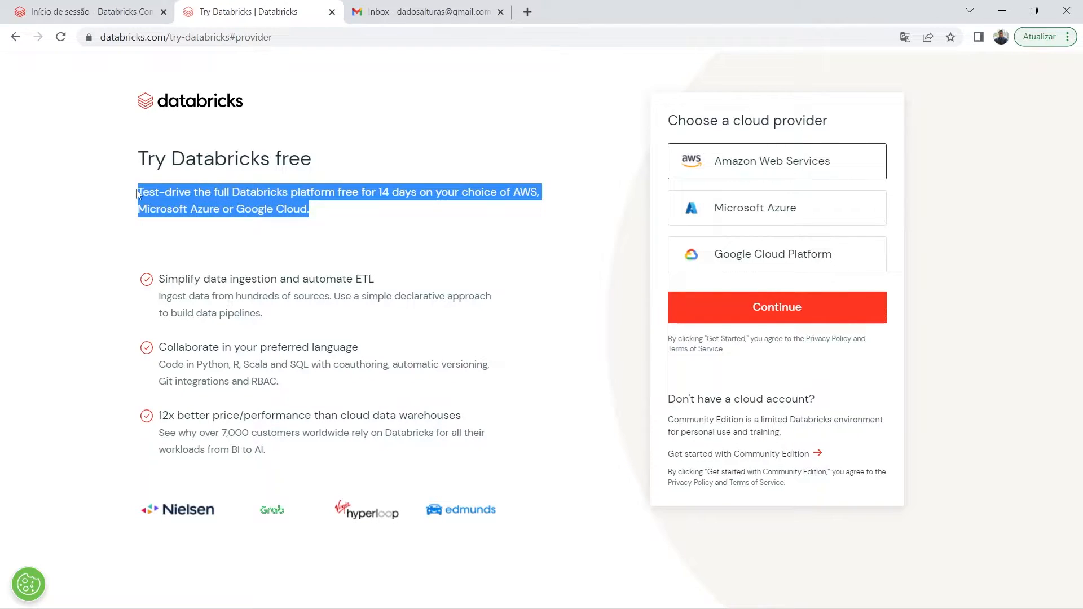
left_click(334, 225)
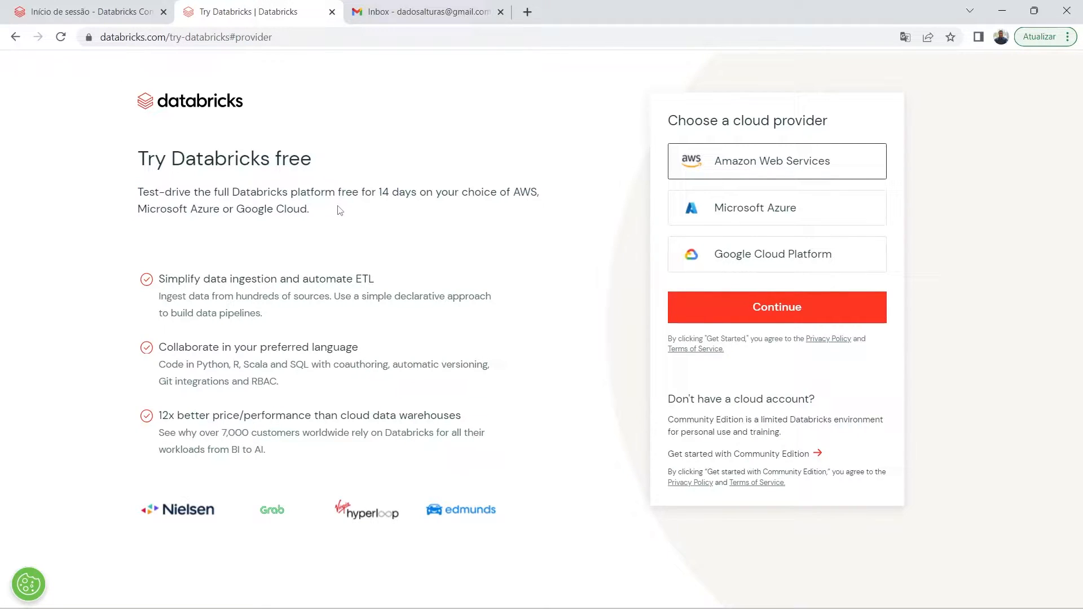
left_click_drag(338, 210, 169, 204)
left_click(316, 223)
left_click_drag(376, 190, 420, 193)
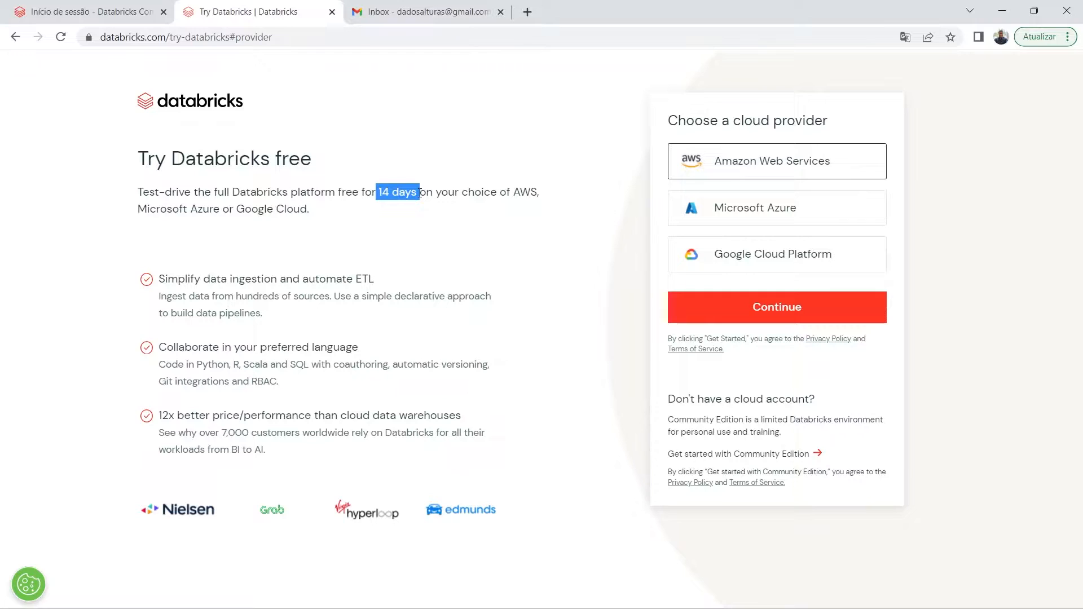
left_click_drag(325, 214, 137, 196)
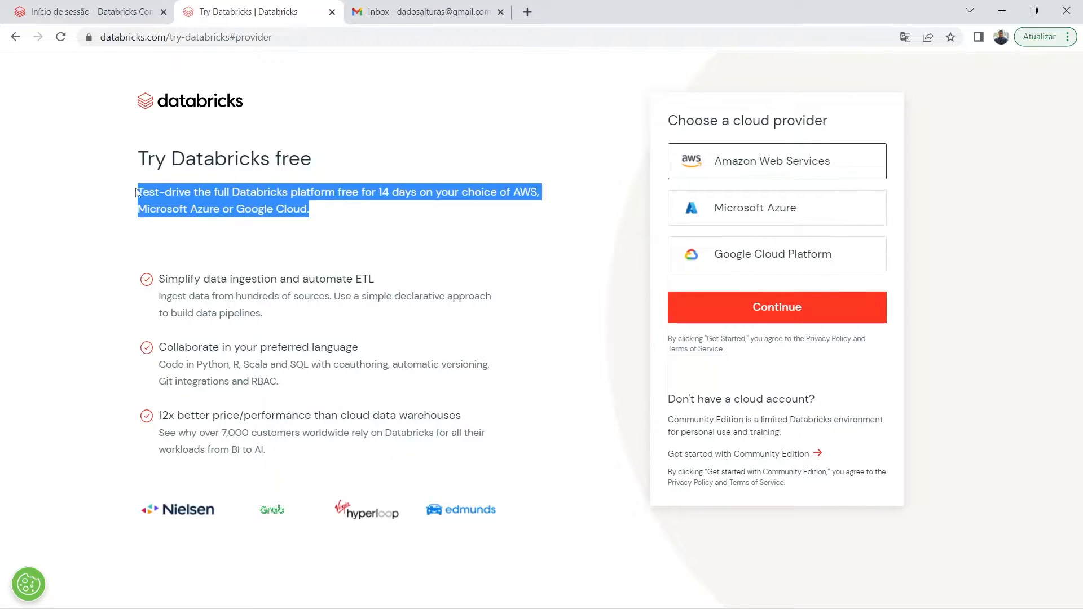
left_click(299, 175)
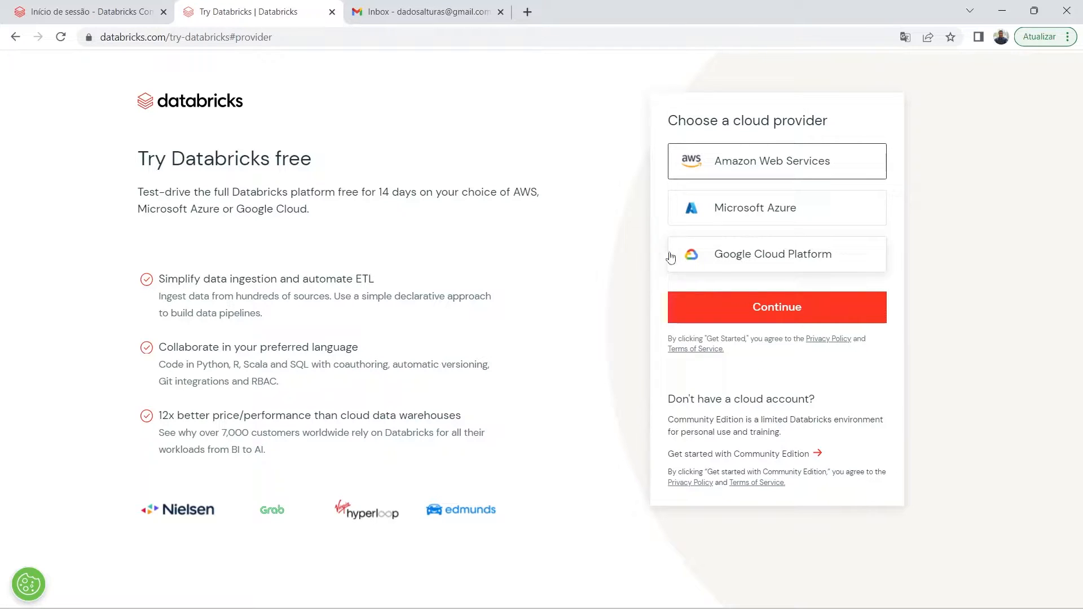
left_click_drag(354, 213, 150, 192)
left_click(345, 209)
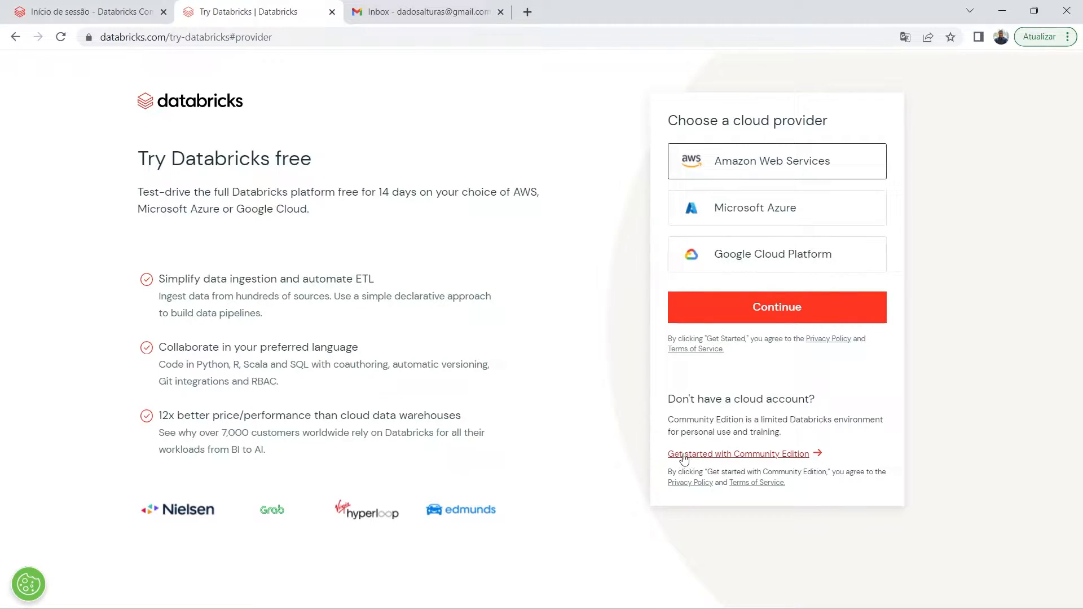
Step: Choose Get started with Community Edition instead of a cloud trial
left_click(749, 455)
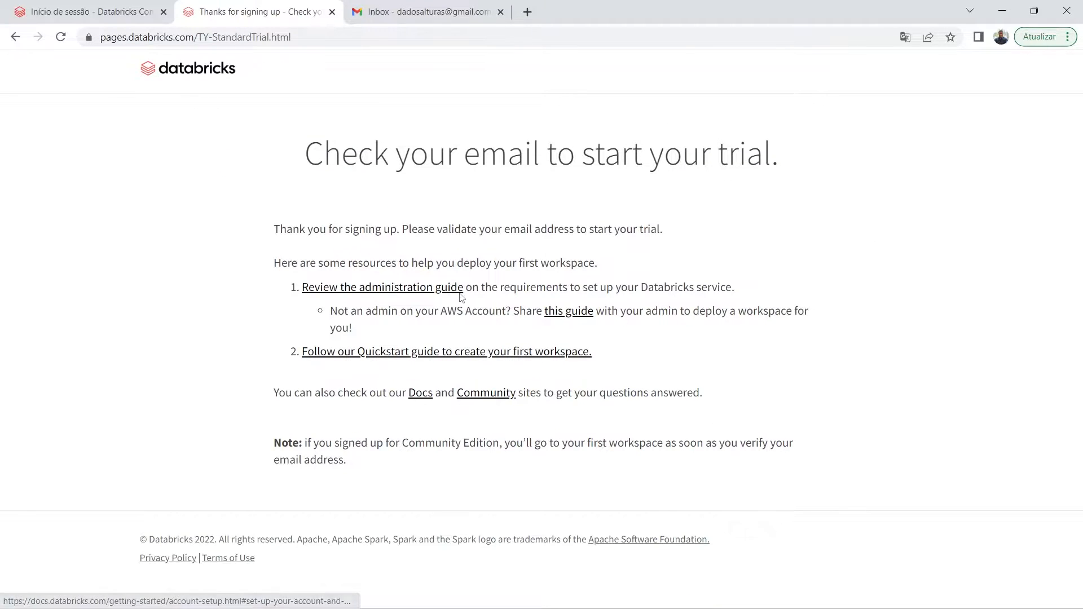
left_click_drag(338, 156, 580, 168)
left_click(430, 158)
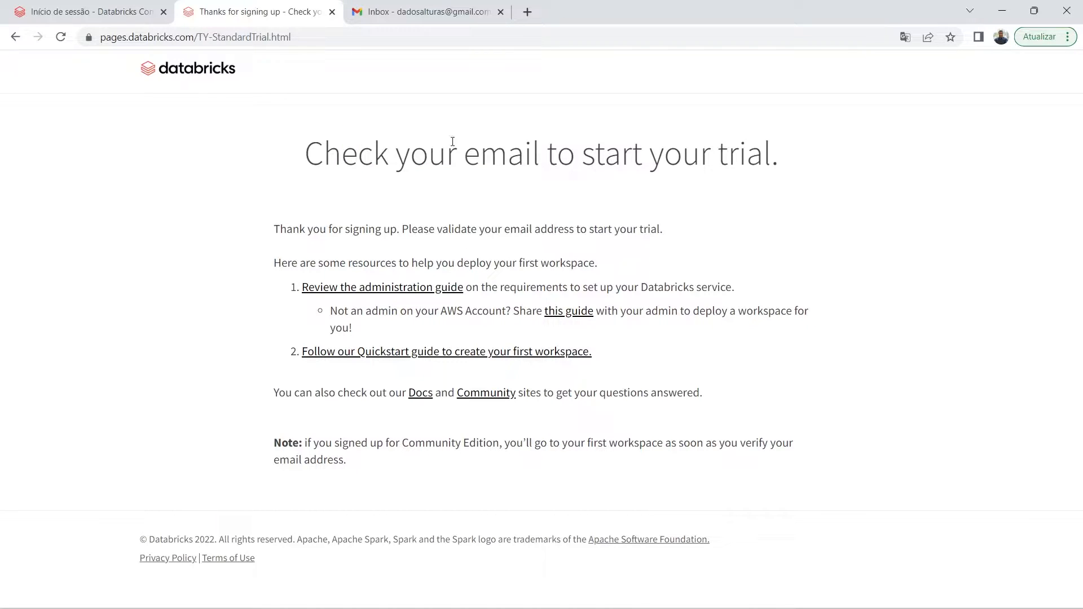
Step: In Gmail, open the 'Welcome to Databricks!' email and follow its verification link
left_click(412, 16)
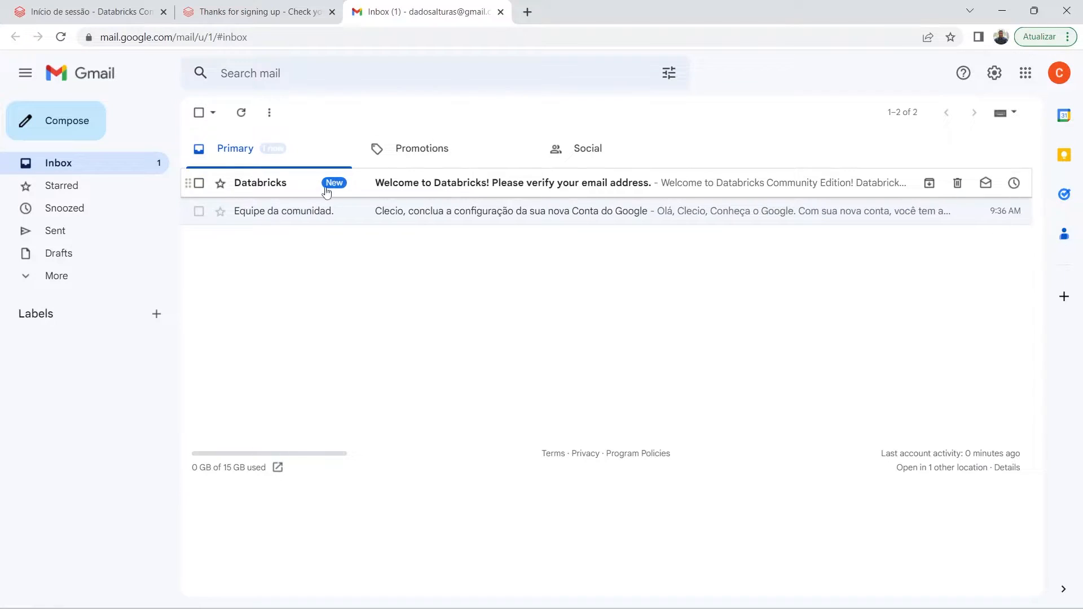
left_click(491, 185)
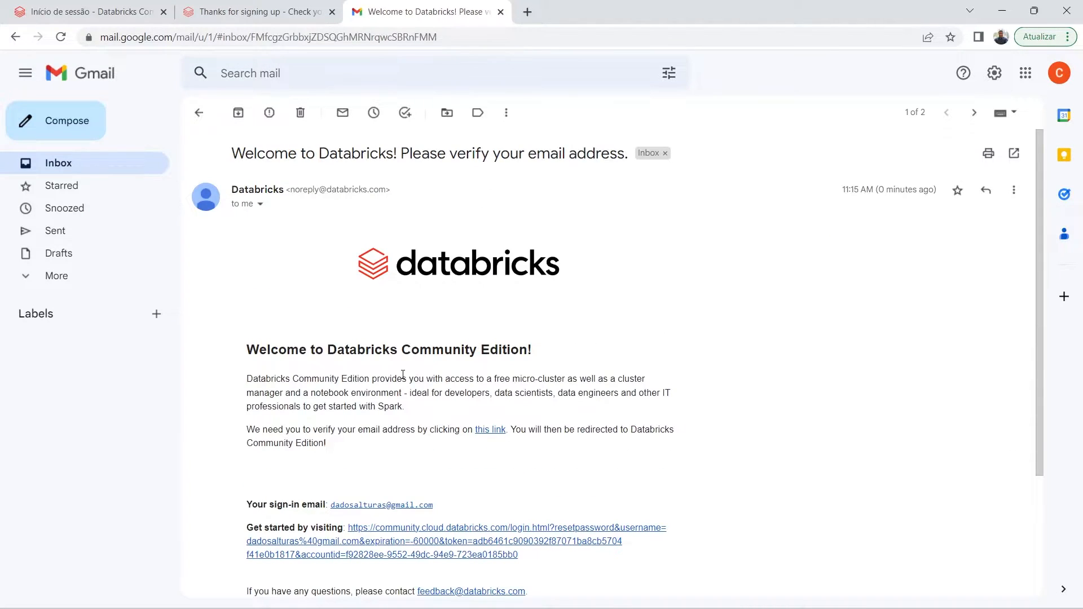
scroll(403, 375, "down", 3)
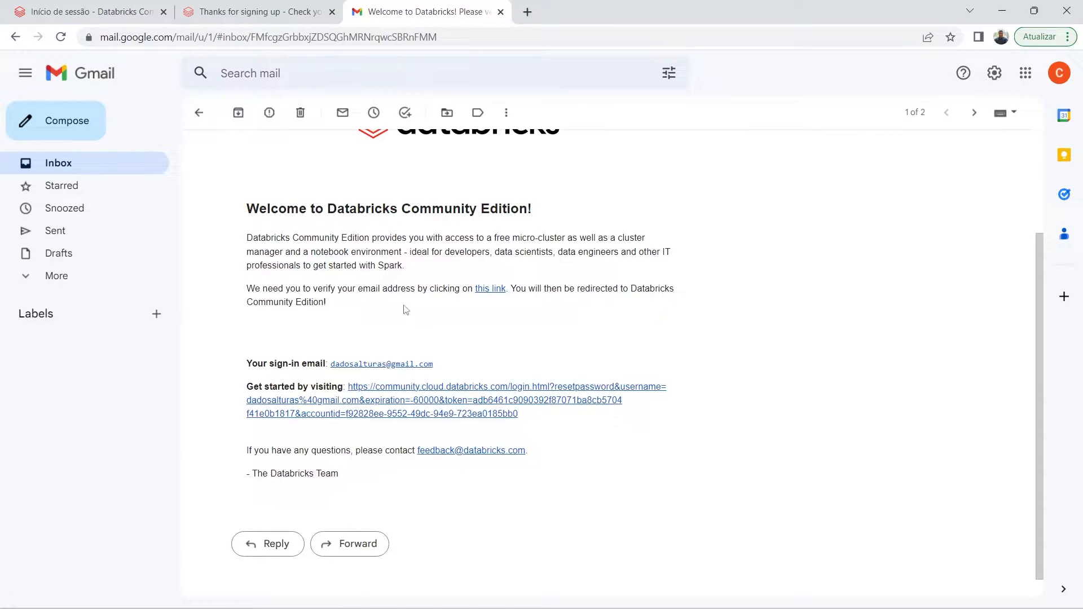
left_click(490, 289)
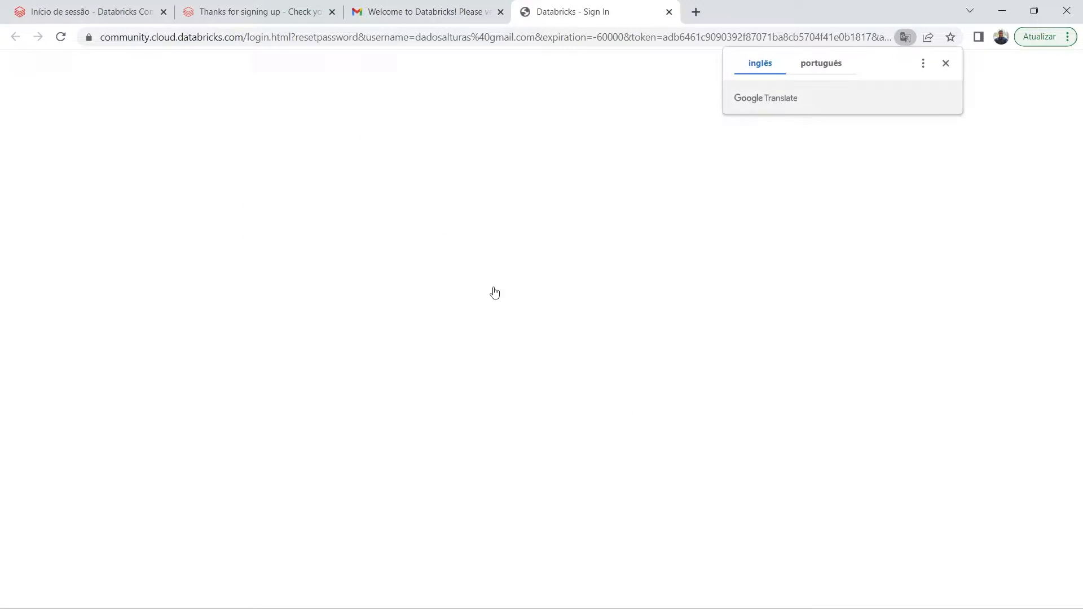
Step: Enter a new account password in both fields and submit it
left_click(945, 63)
left_click(518, 194)
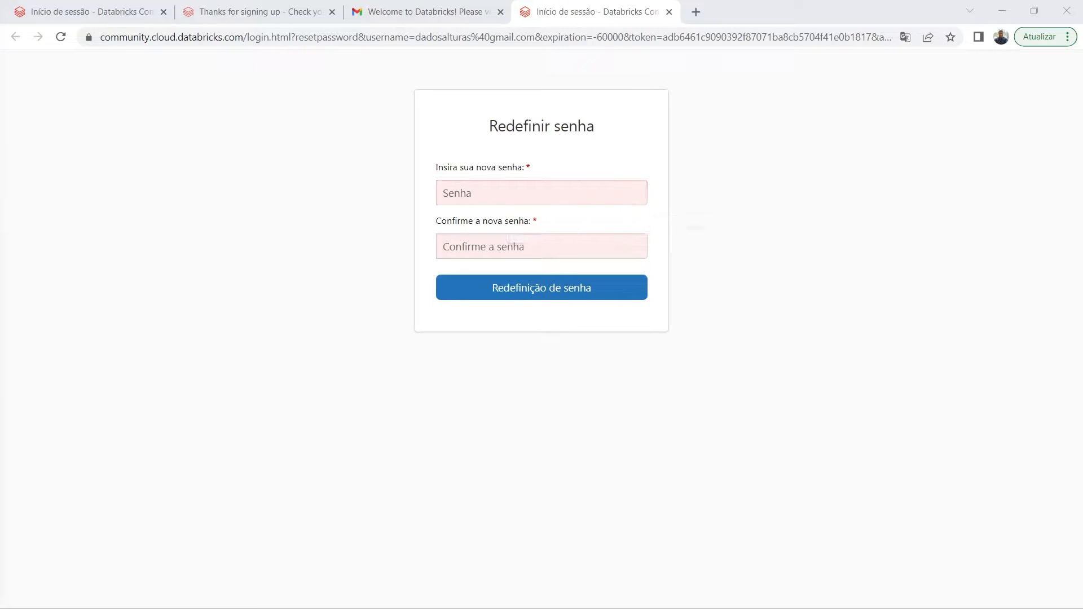
left_click(519, 194)
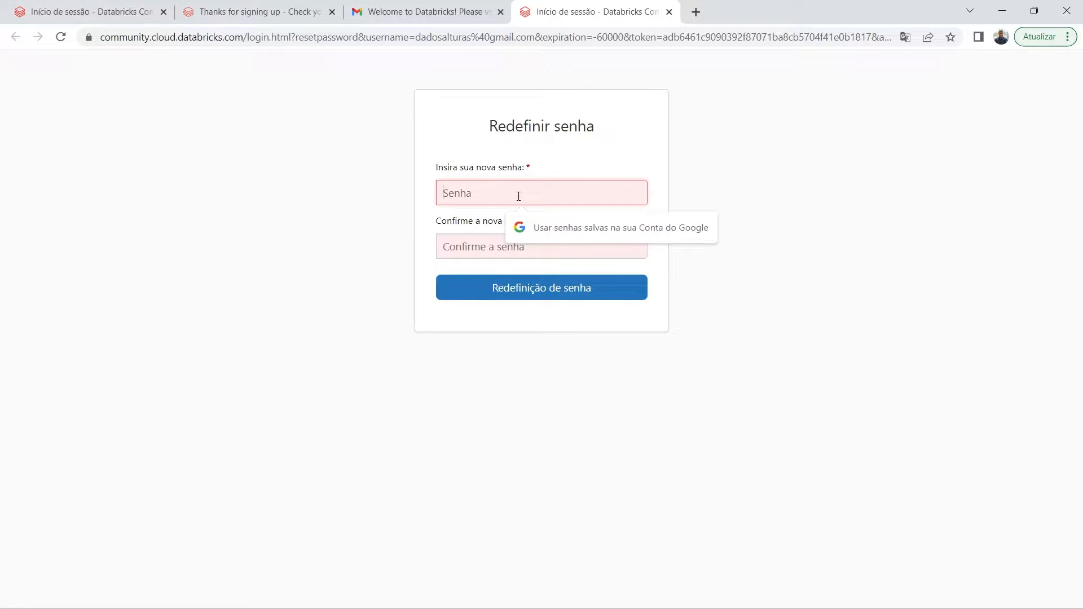
type("••••••••")
key("Tab")
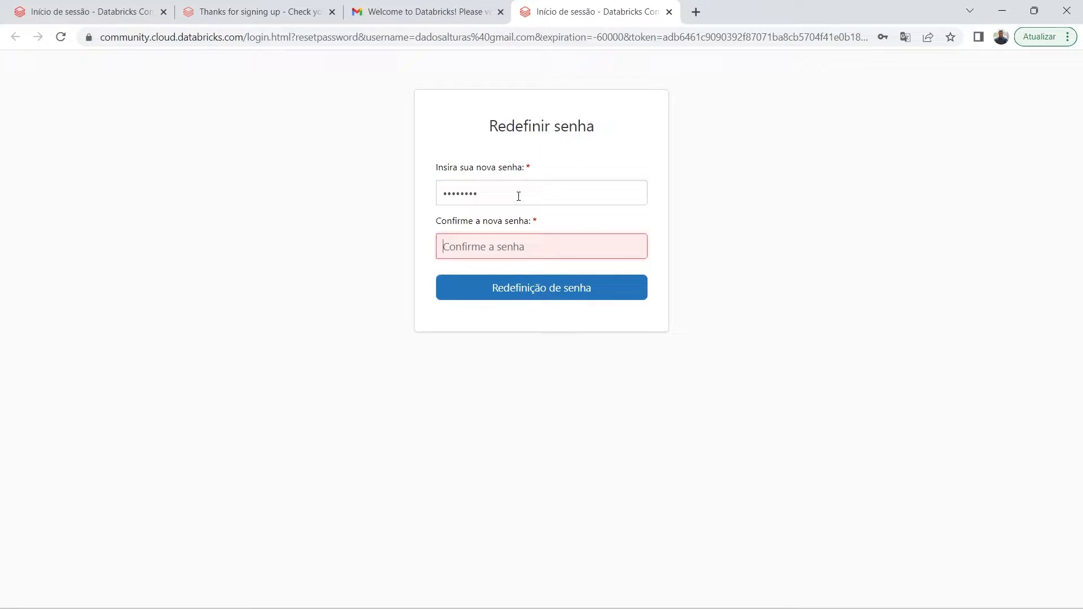
type("••••••")
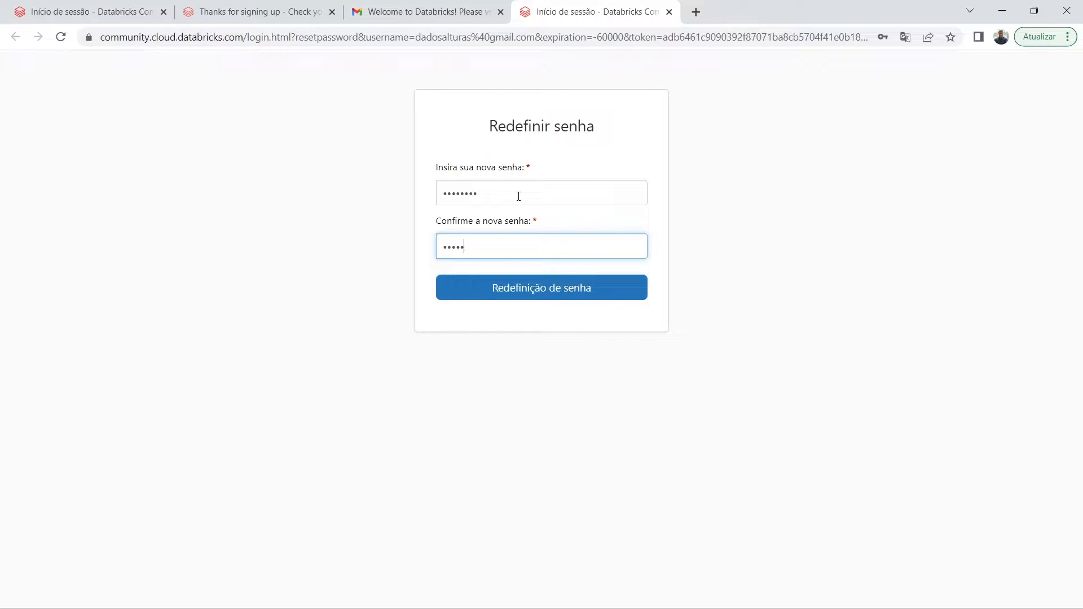
type("••")
left_click(540, 292)
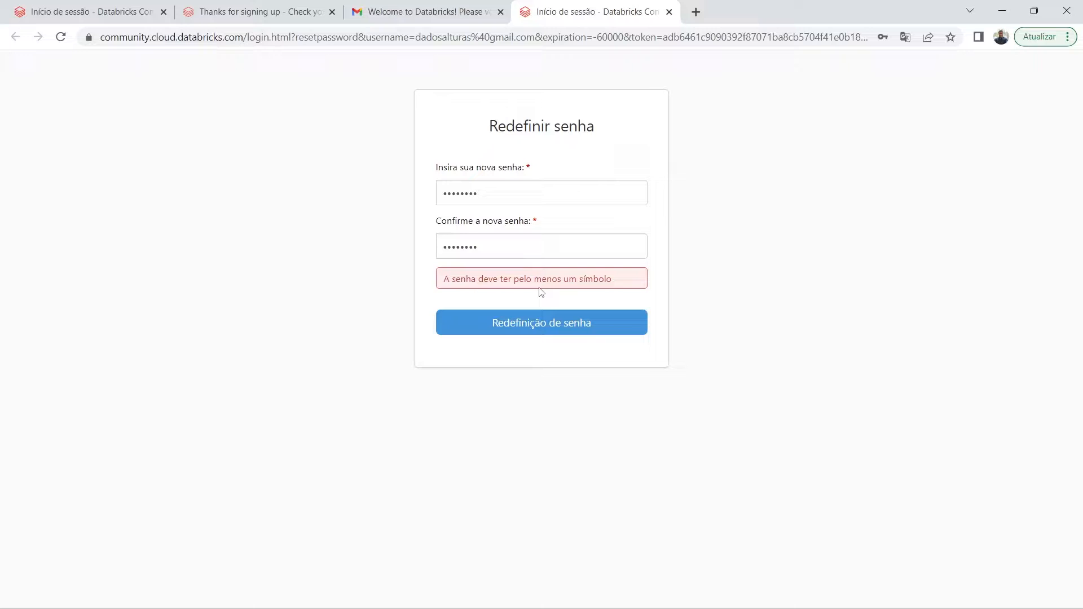
Step: Replace the password with a different one in both fields and submit the reset
double_click(494, 198)
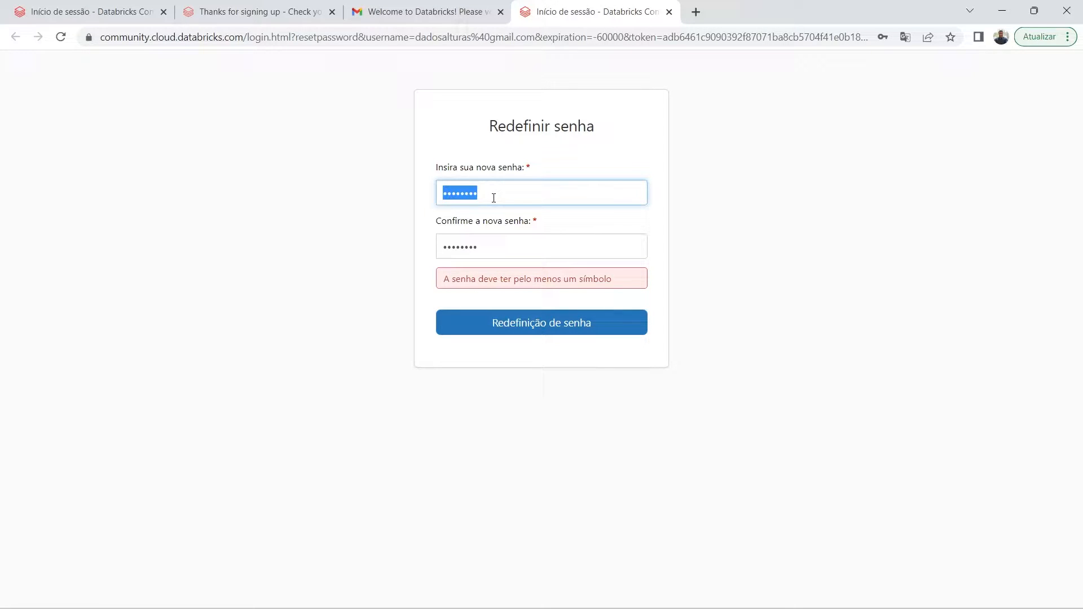
key("Tab")
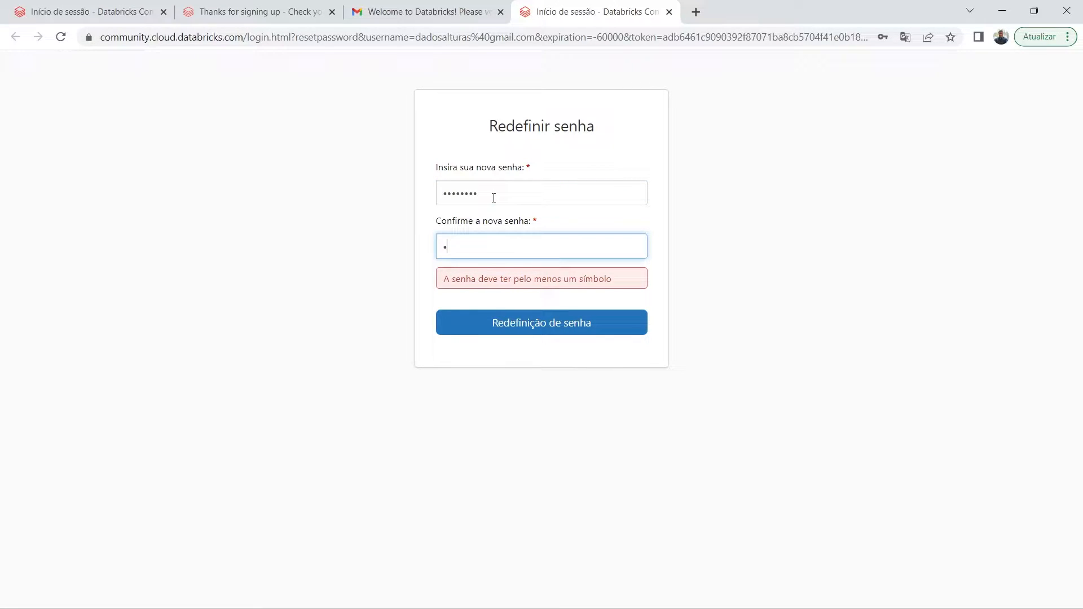
left_click(516, 330)
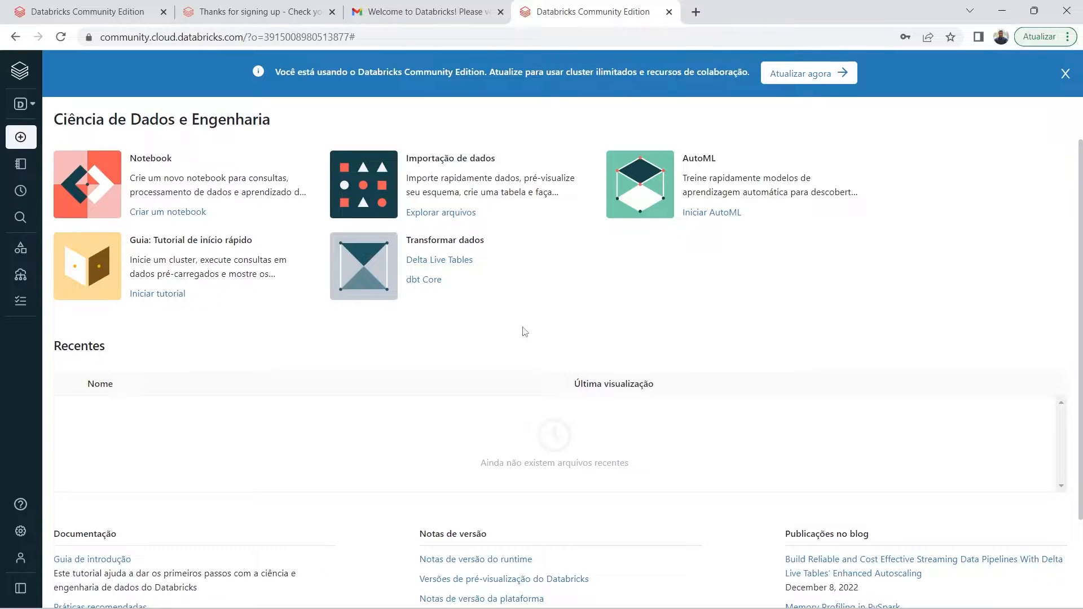
Step: Close the blue Community Edition upgrade banner with its X
left_click(1068, 76)
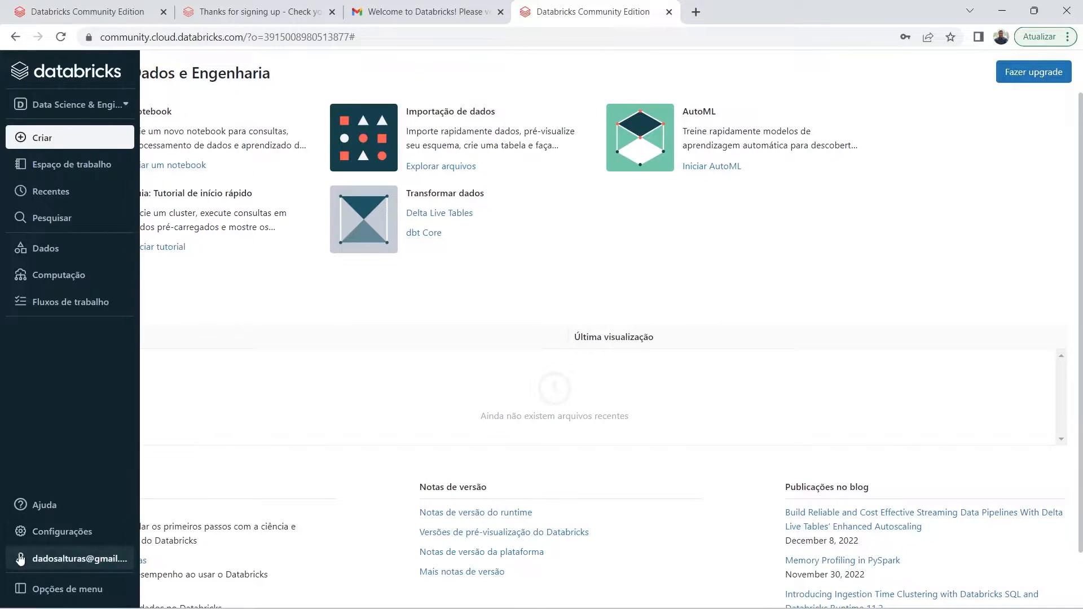
Step: Open the user settings' language page via the admin console and keep Português (Brasil)
mouse_move(139, 560)
mouse_move(42, 533)
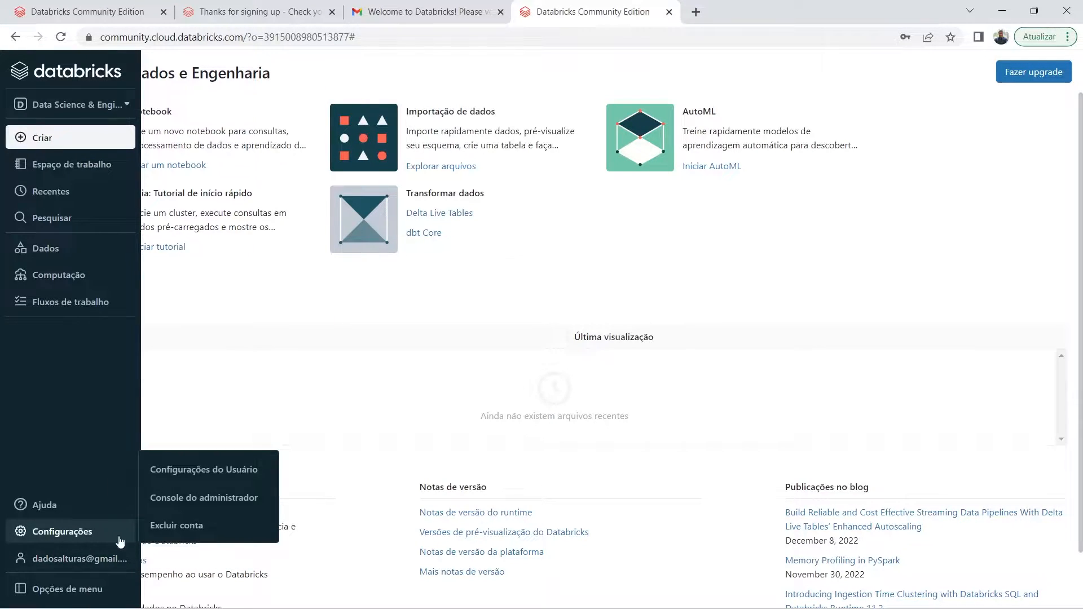
left_click(212, 498)
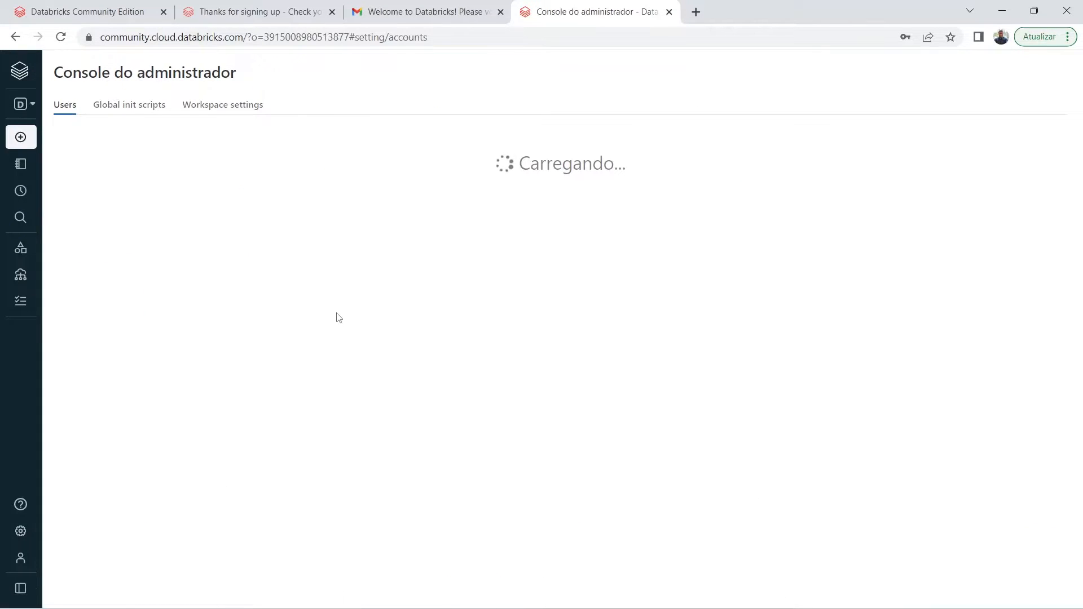
mouse_move(58, 536)
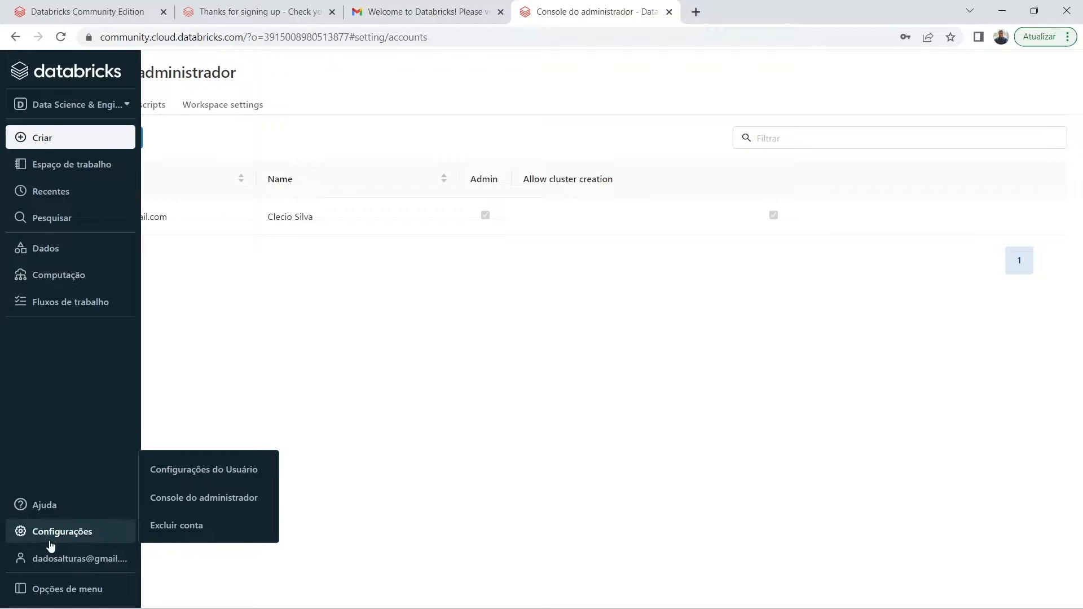
left_click(206, 469)
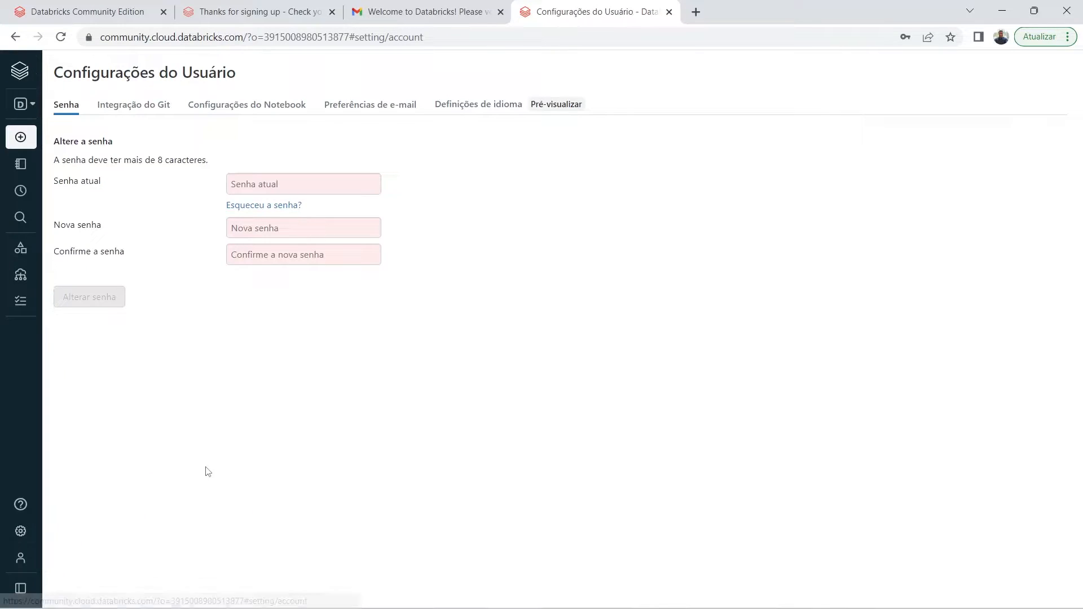
left_click(532, 114)
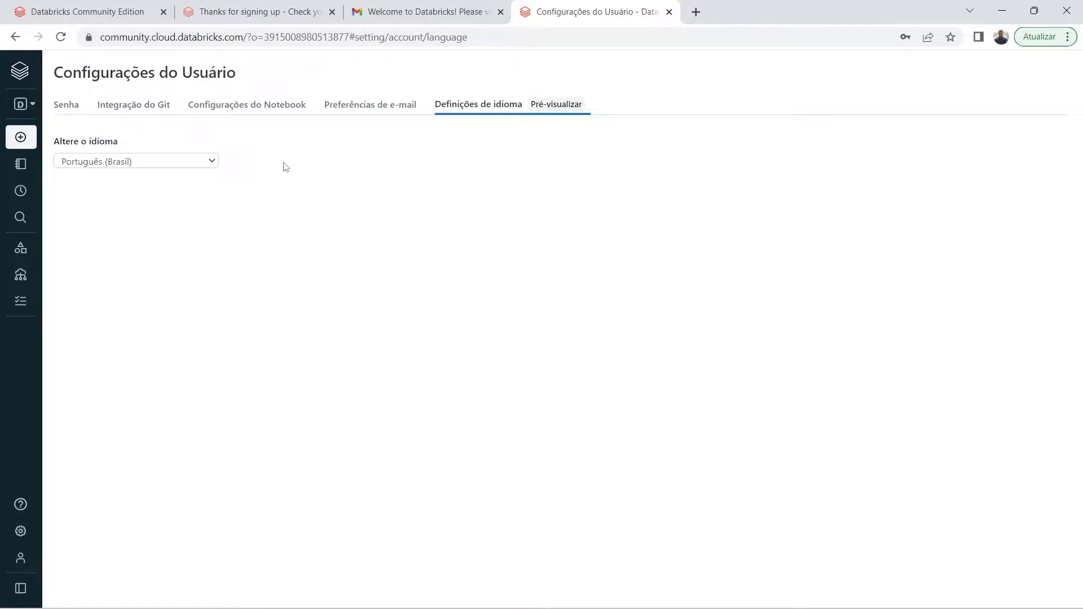
left_click(201, 163)
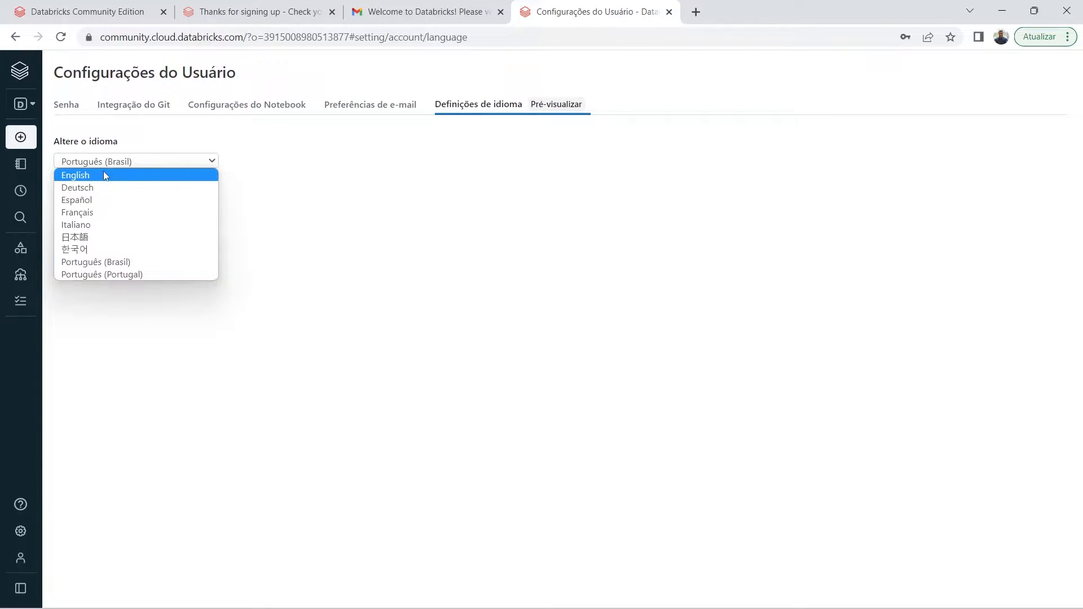
left_click(125, 262)
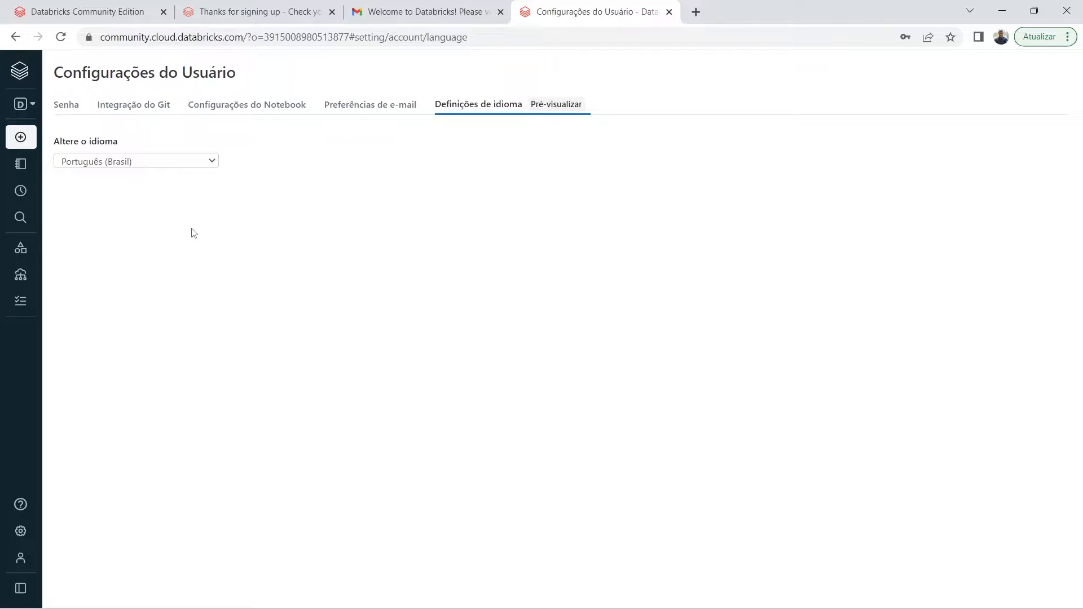
mouse_move(9, 367)
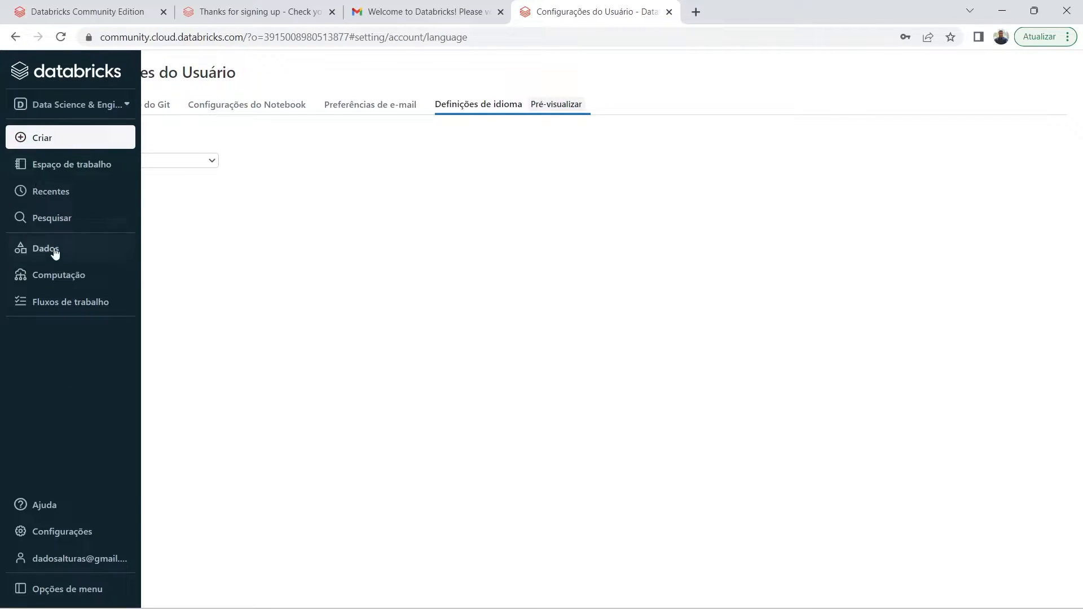
Step: Start a new cluster from Computação named DBCluster and open its runtime version list
left_click(79, 280)
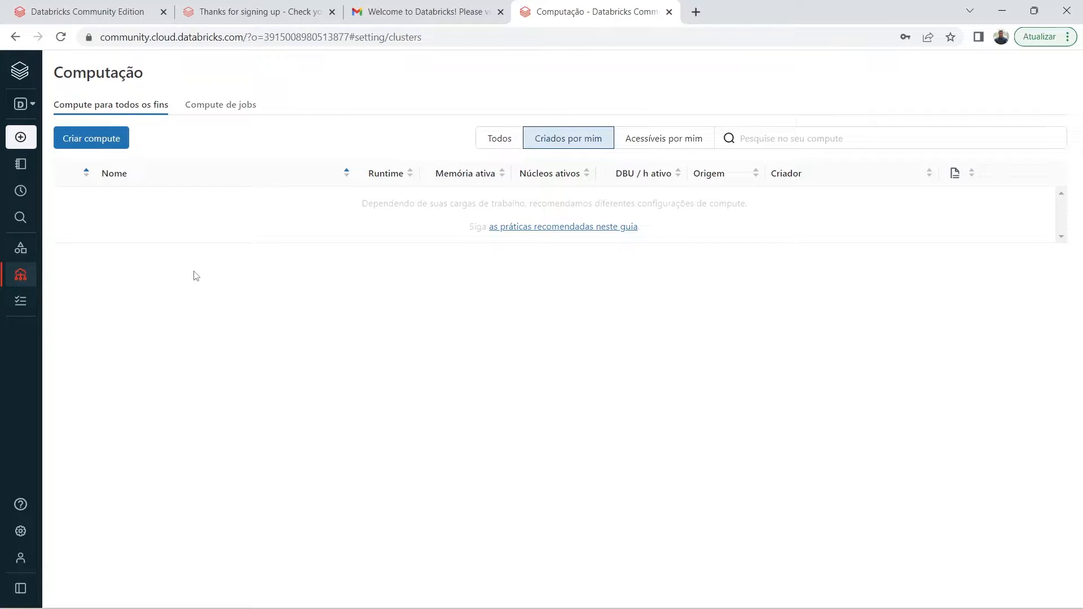
left_click(102, 140)
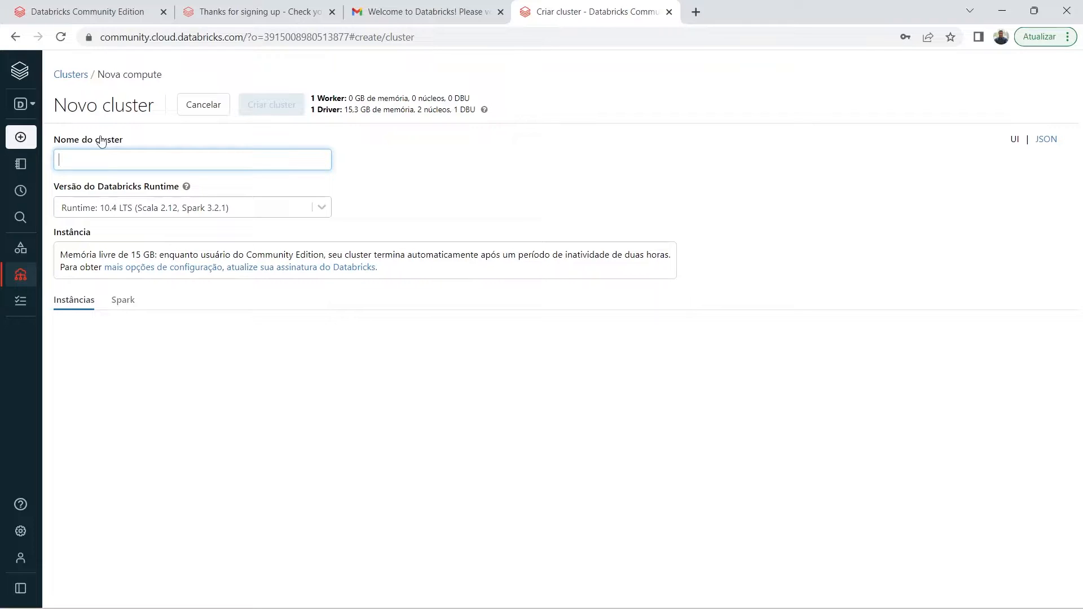
type("D")
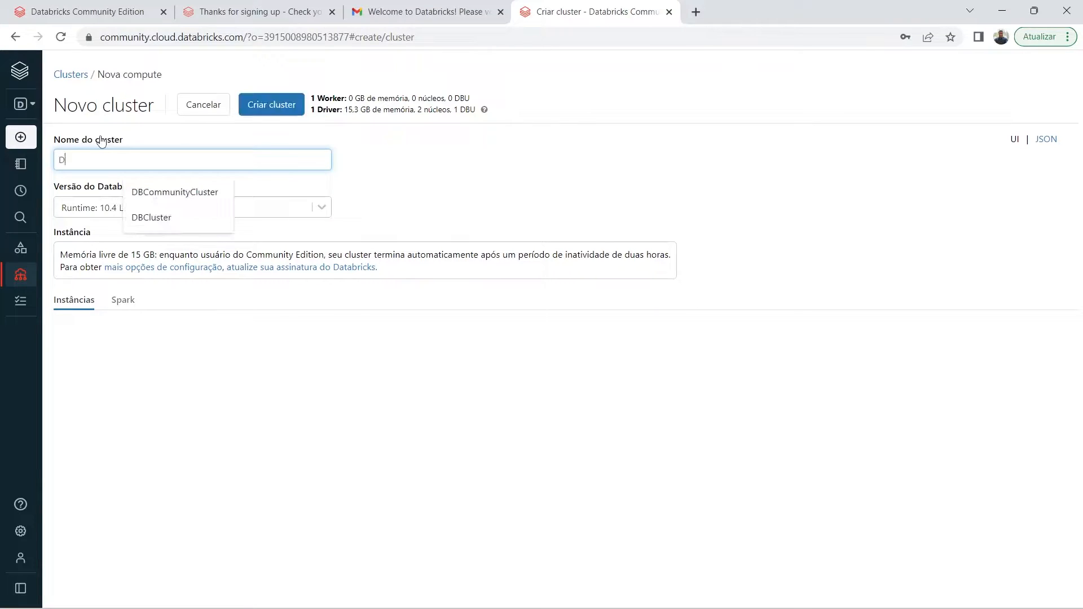
type("BCluster")
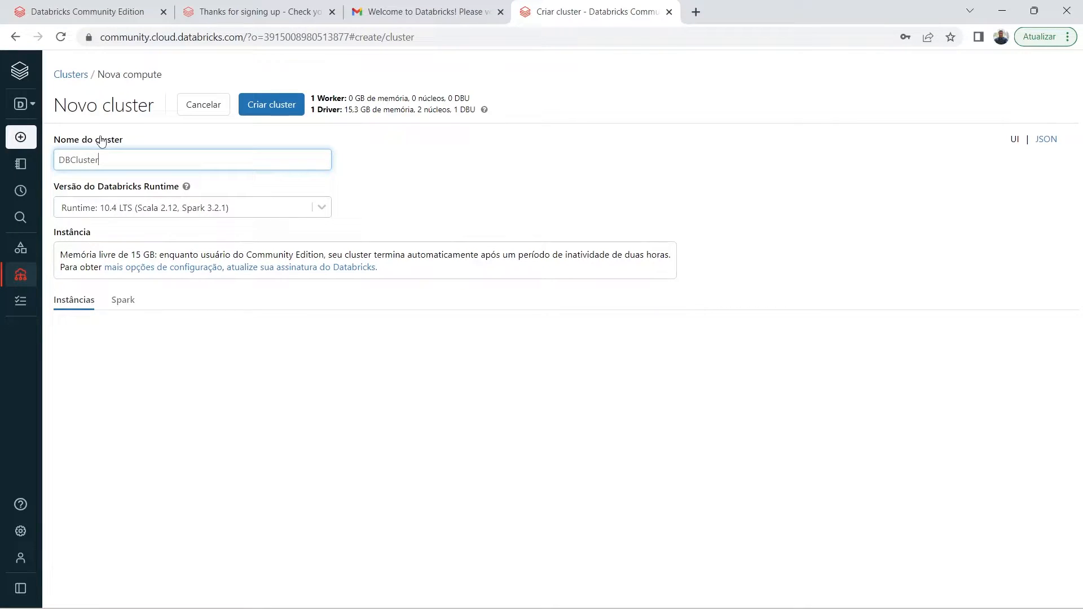
left_click(191, 208)
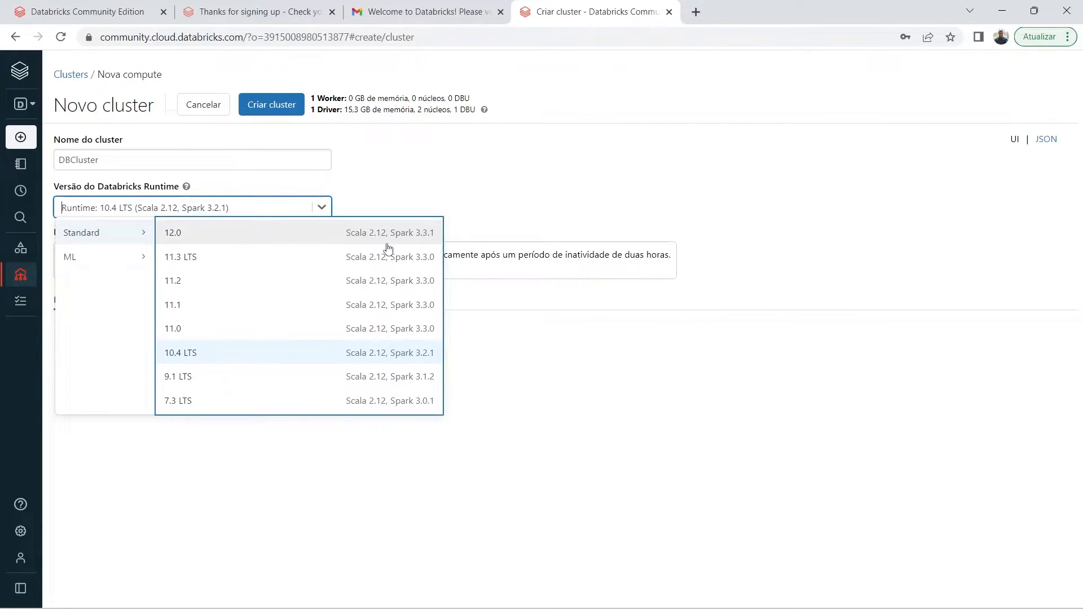
Step: Set the cluster runtime to Standard 11.3 LTS
left_click(88, 258)
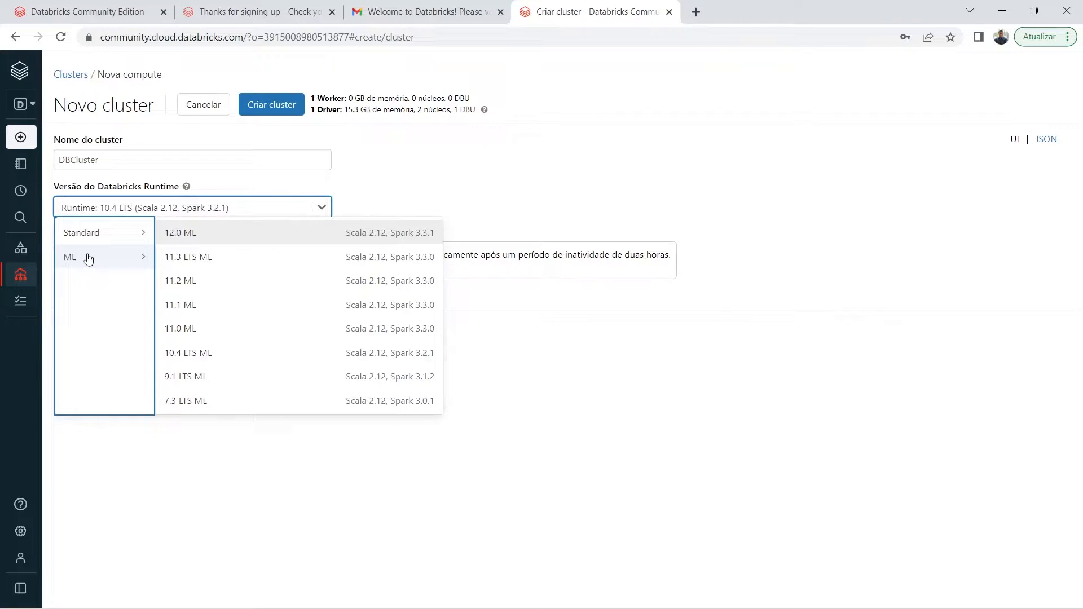
left_click(96, 233)
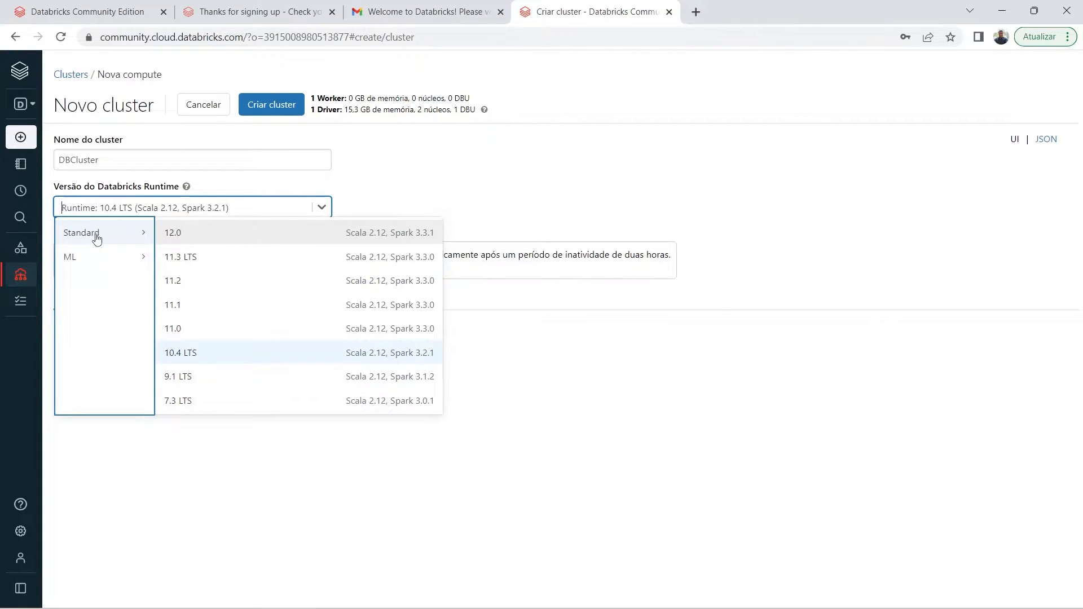
left_click(222, 264)
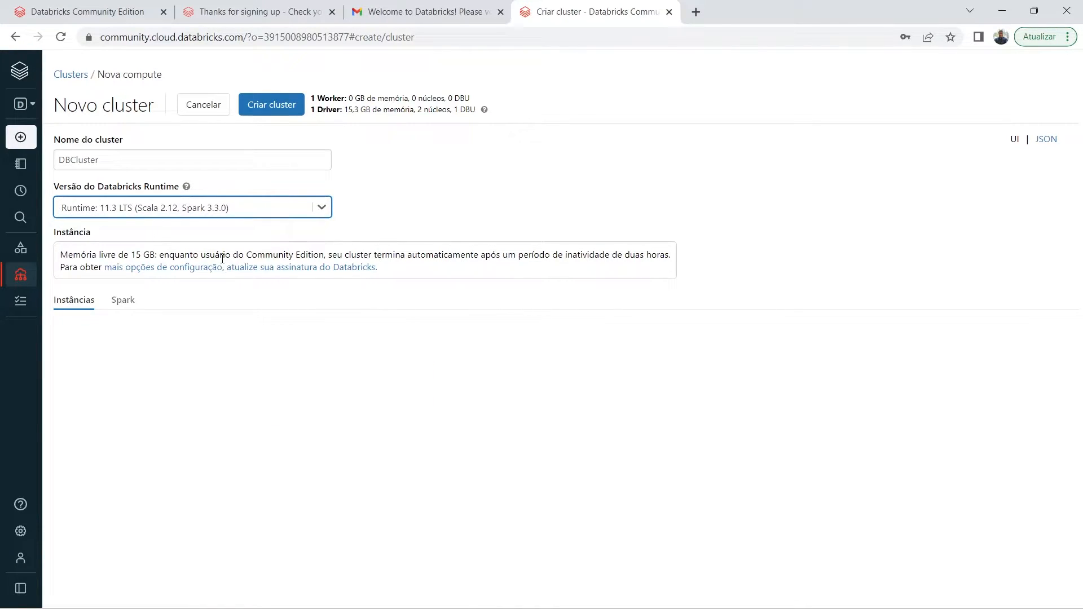
left_click(323, 215)
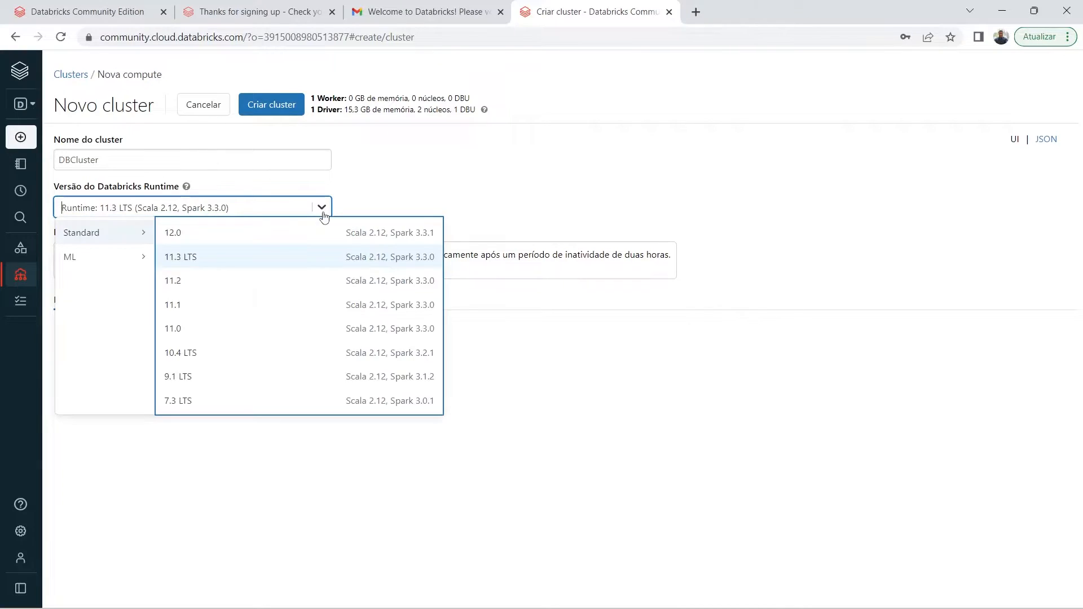
left_click(252, 260)
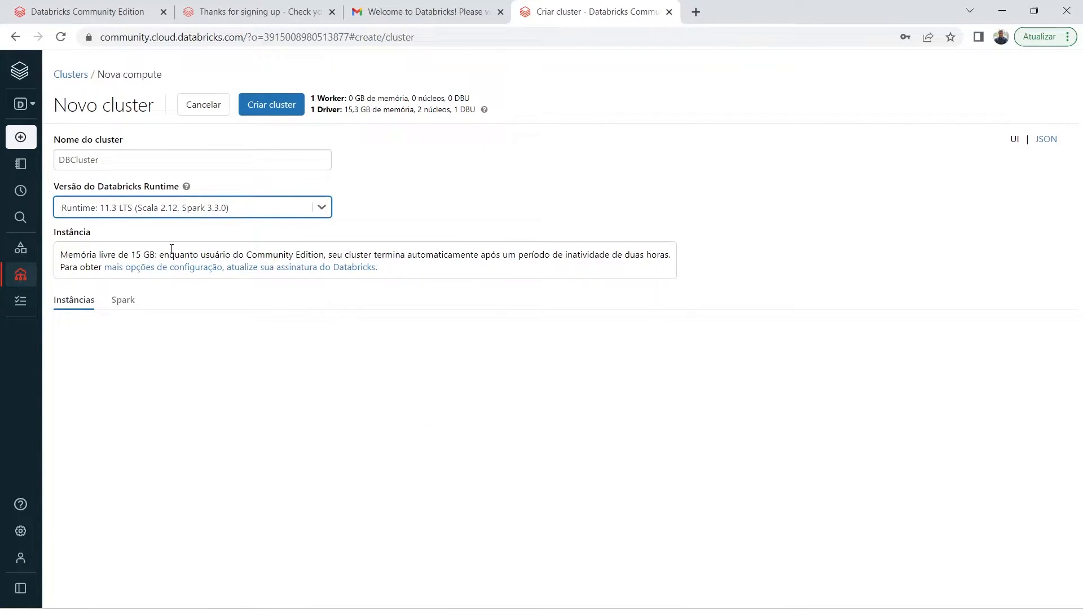
Step: Create the DBCluster cluster and return to the Computação list
left_click(272, 104)
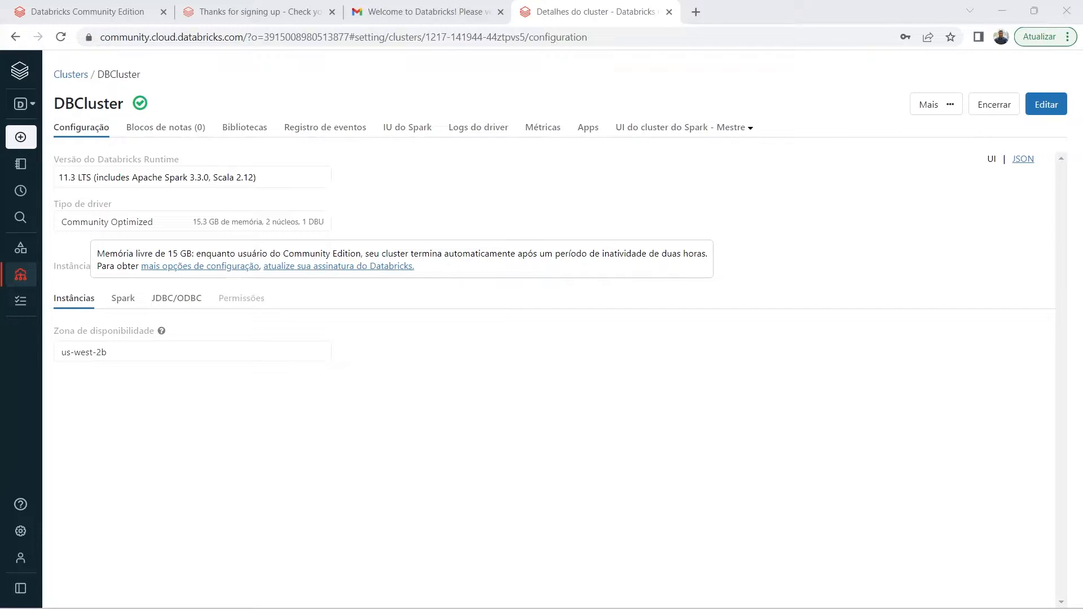
left_click(26, 277)
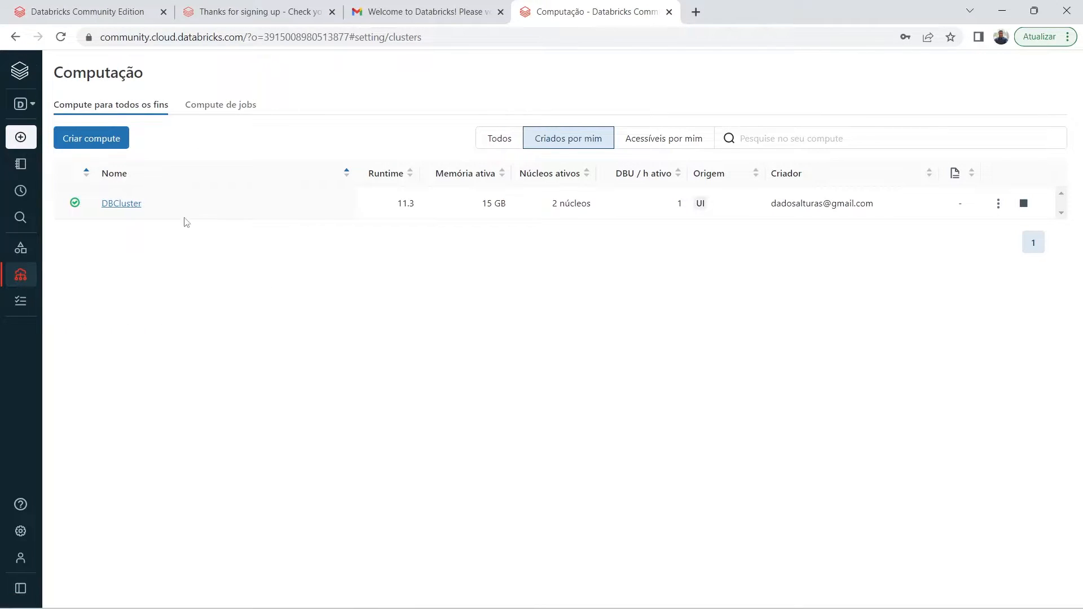
mouse_move(75, 208)
mouse_move(29, 145)
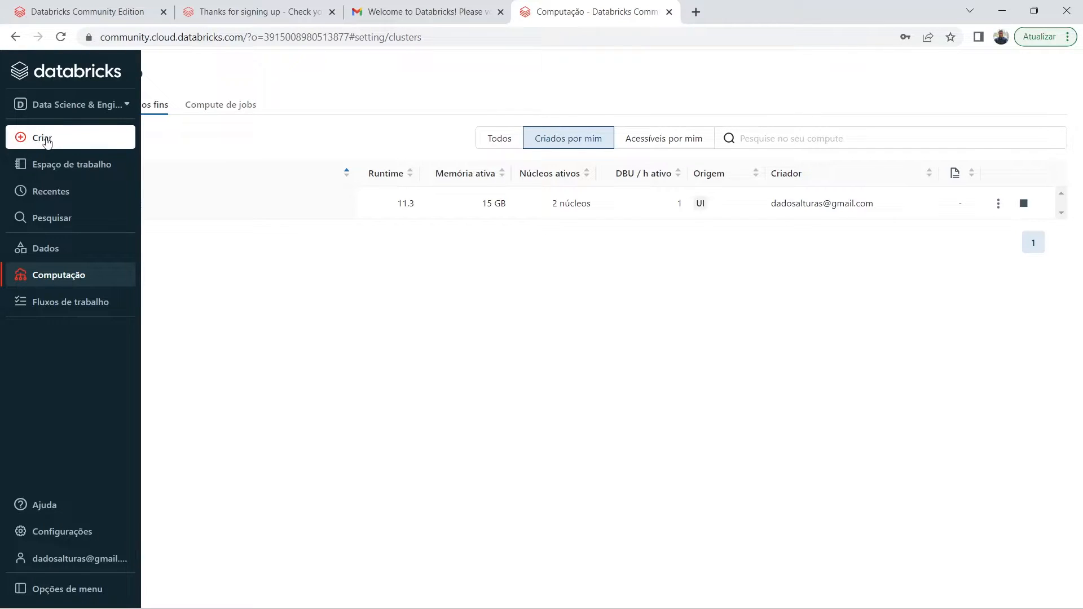
Step: Upload clientes_csv.csv as a new table and start creating the table with the UI
left_click(50, 145)
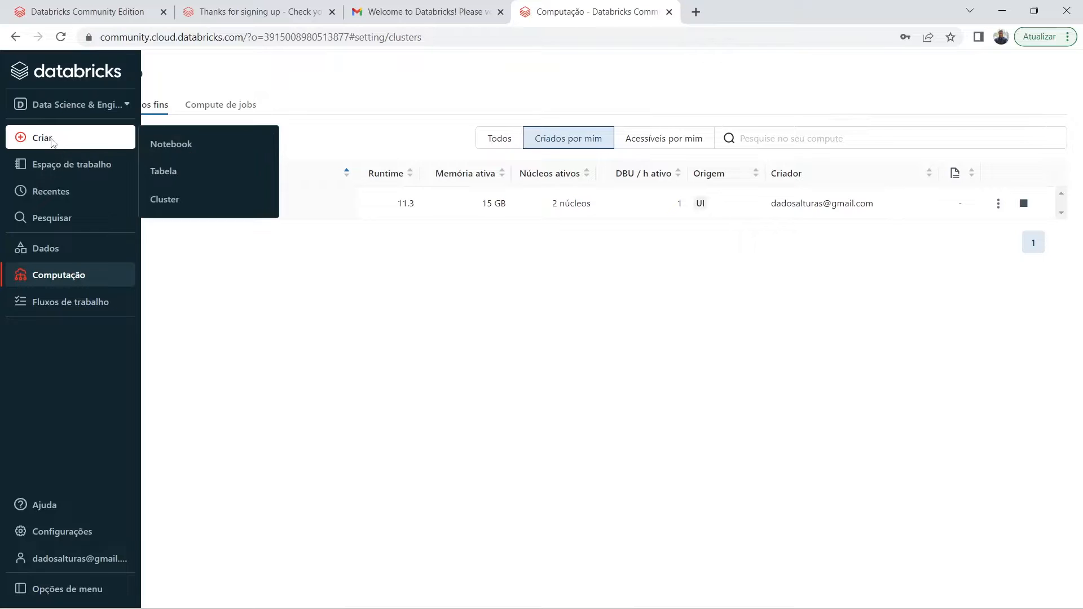
left_click(171, 178)
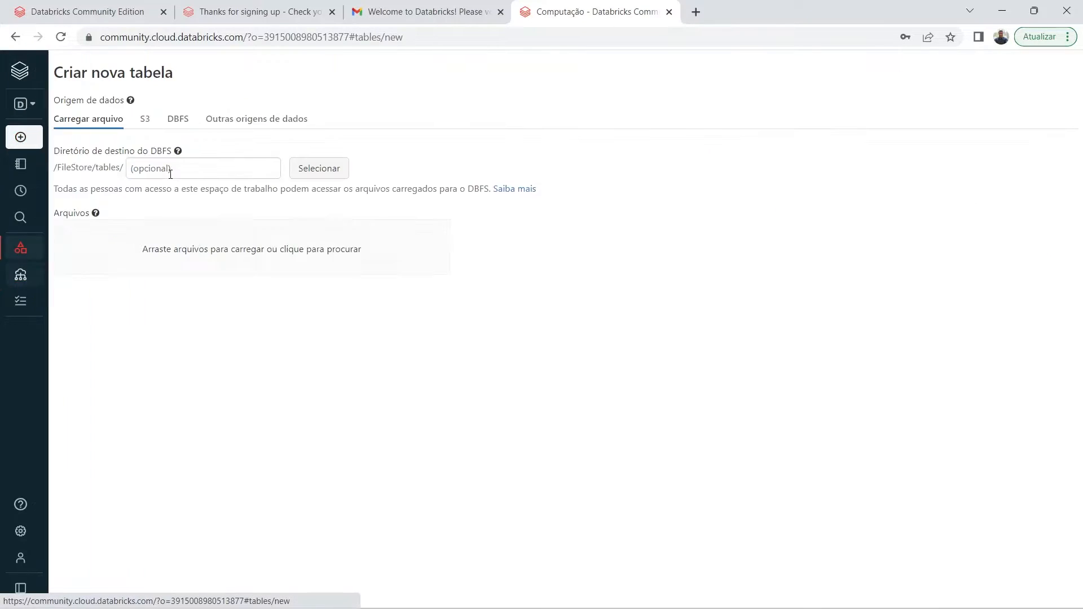
left_click(334, 171)
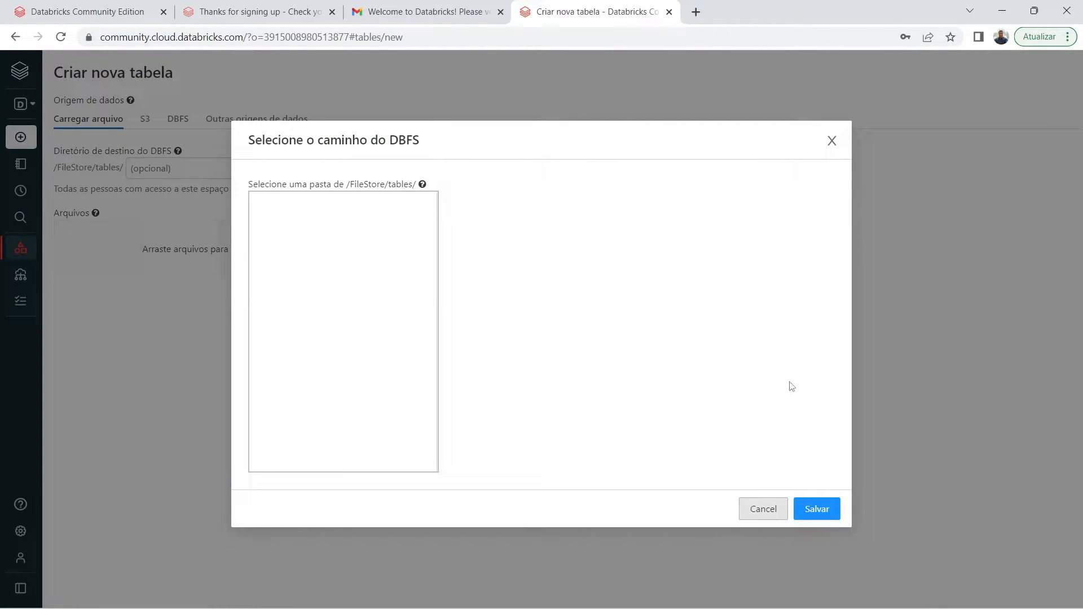
left_click(744, 513)
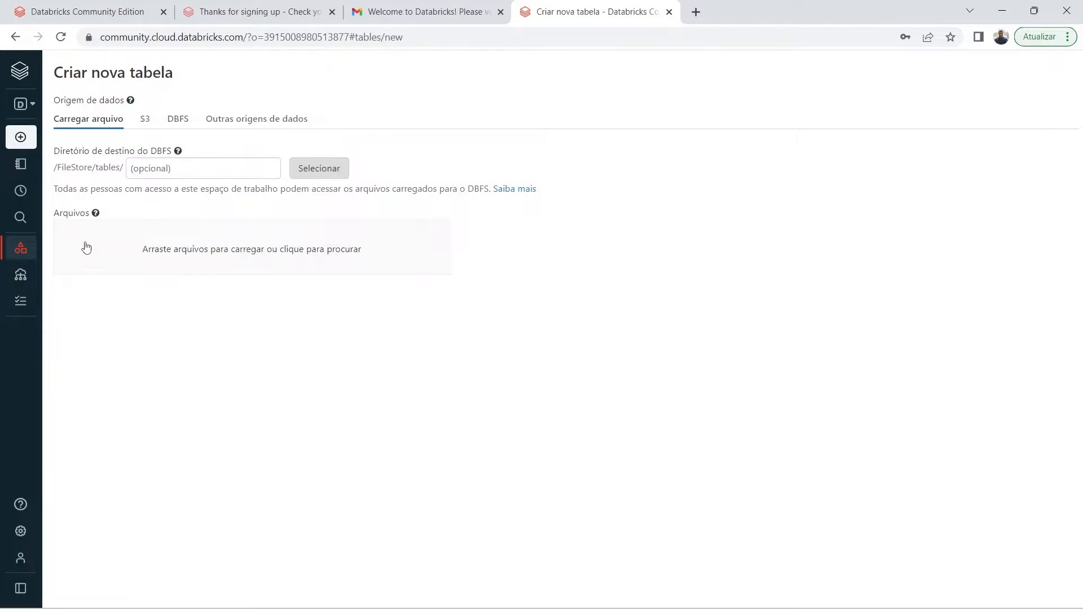
left_click(192, 251)
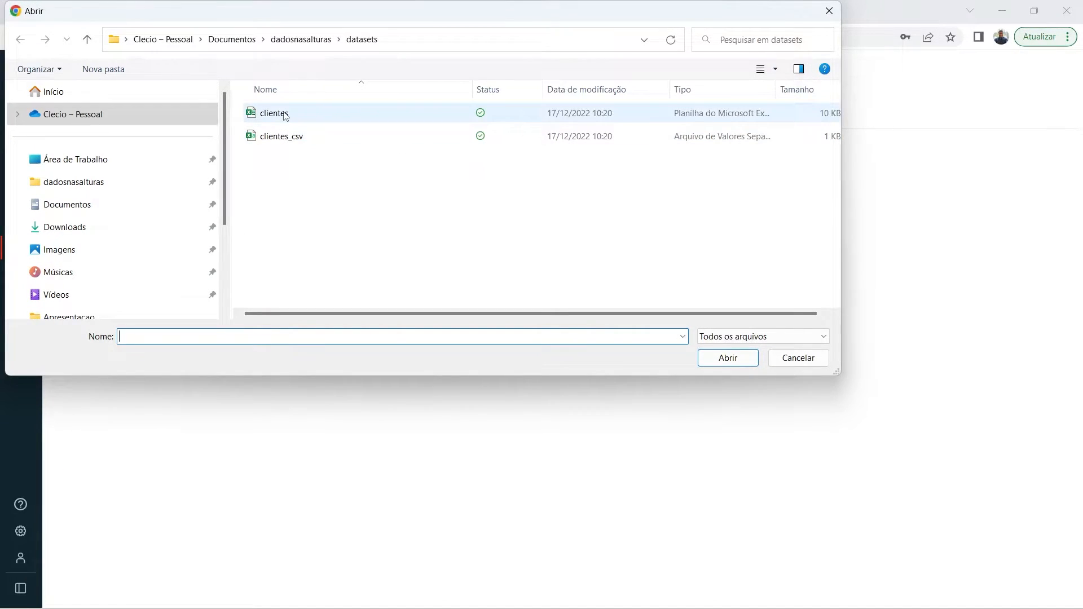
left_click(285, 140)
left_click(722, 358)
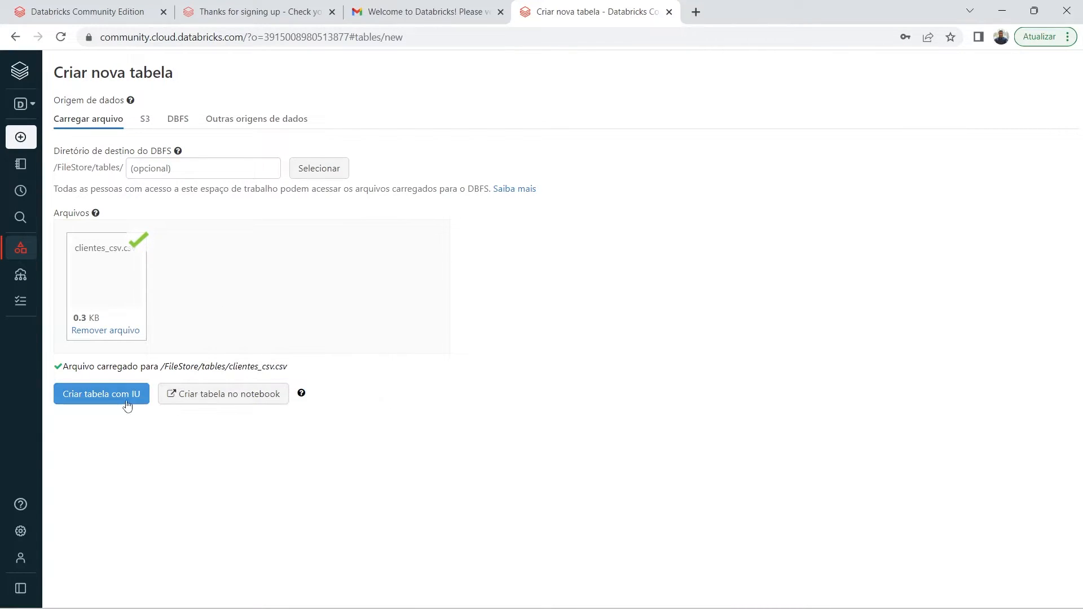
left_click(102, 399)
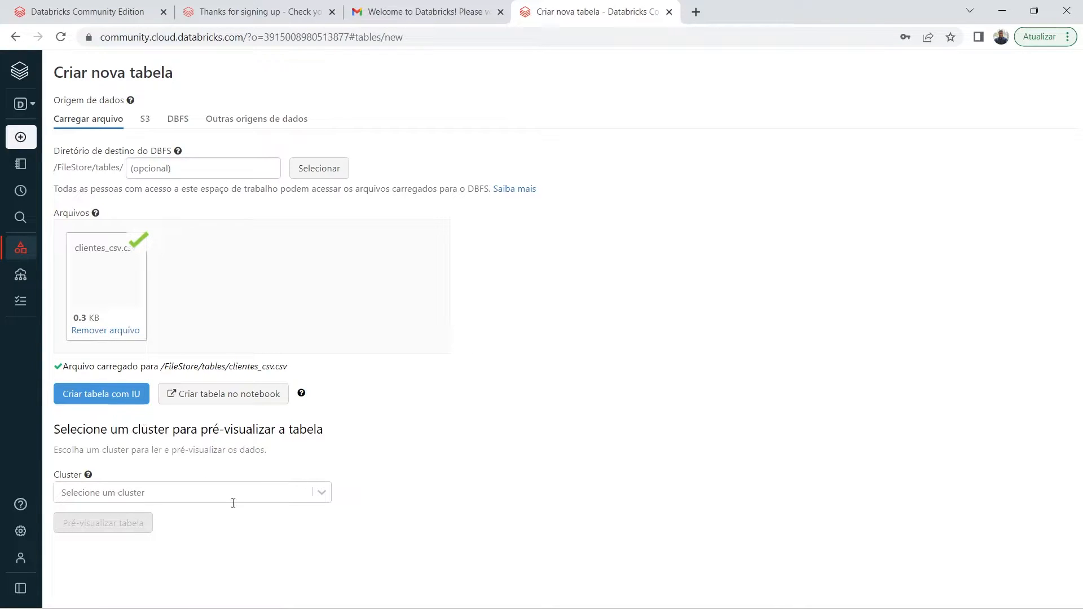
Step: Select DBCluster and preview the uploaded CSV as a table
left_click(246, 490)
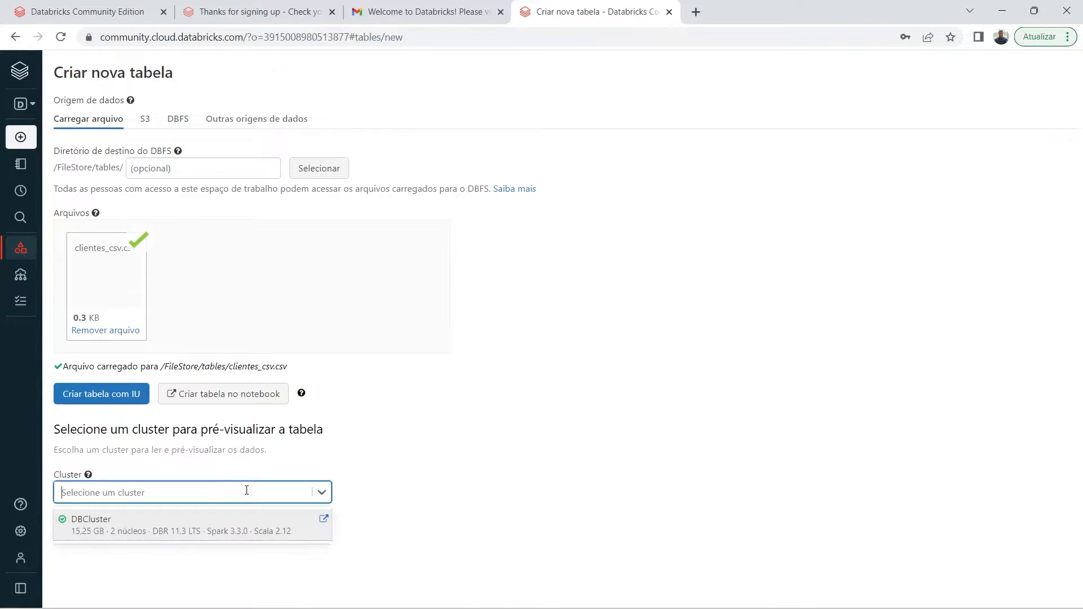
left_click(186, 527)
left_click(125, 530)
scroll(198, 507, "down", 5)
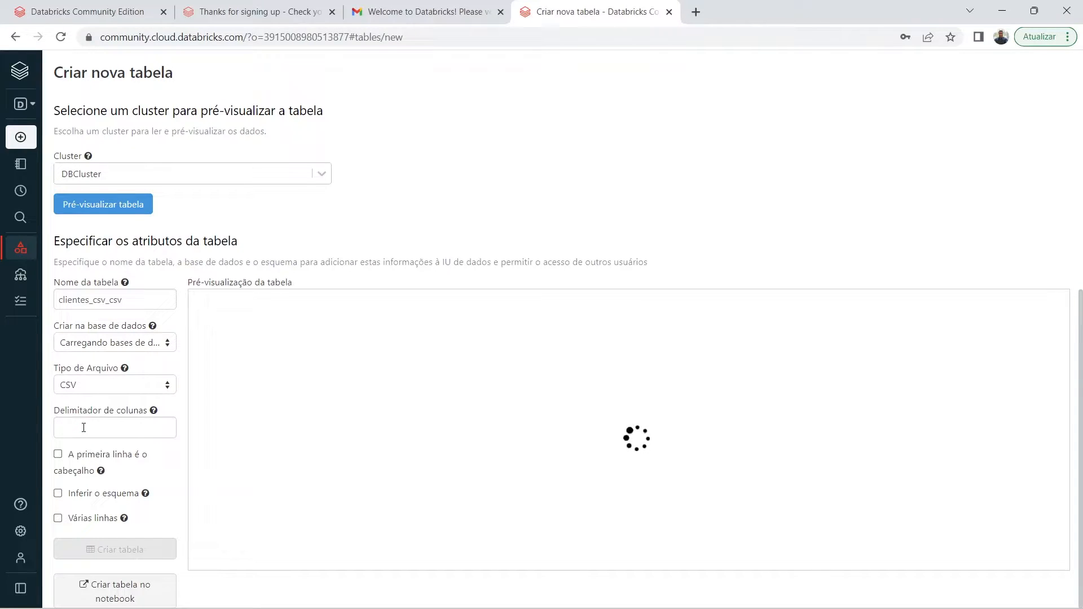
Step: Name the table clientes, use ';' as delimiter, and treat the first row as header
double_click(119, 299)
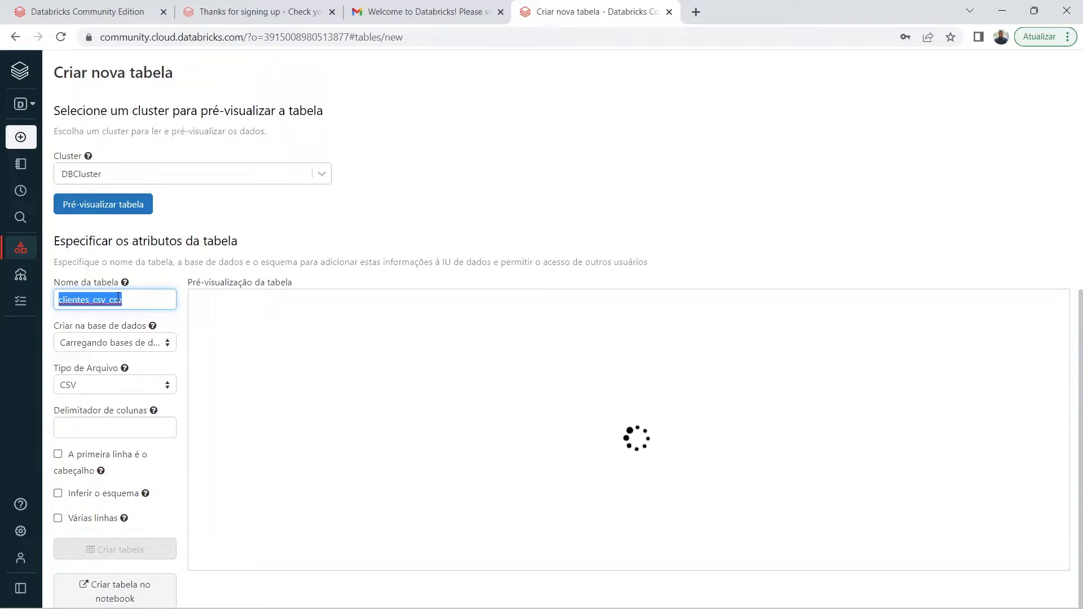
type("cl")
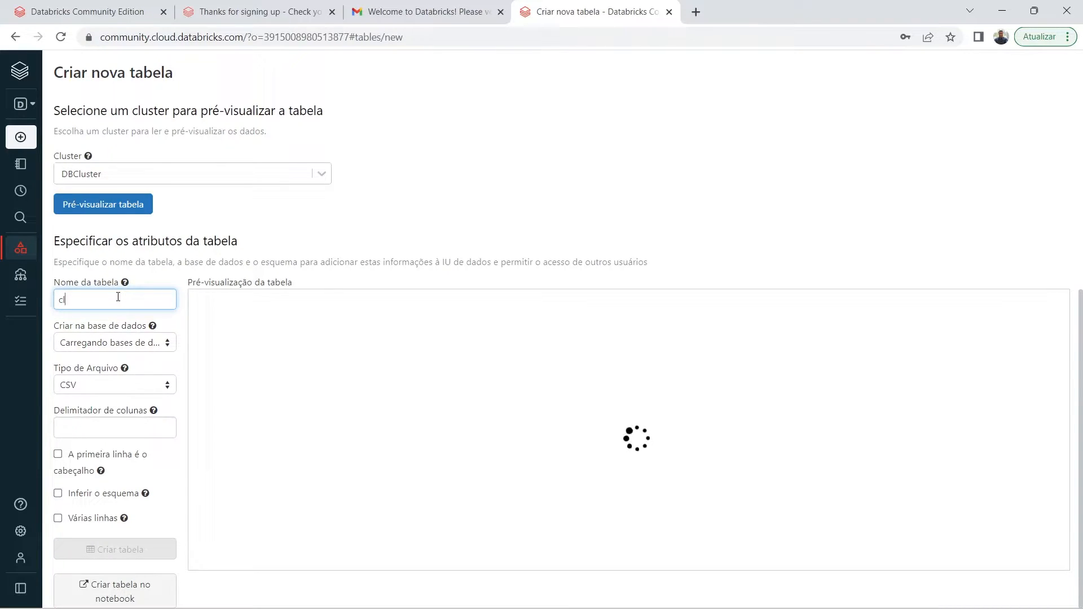
type("ientes")
left_click(190, 362)
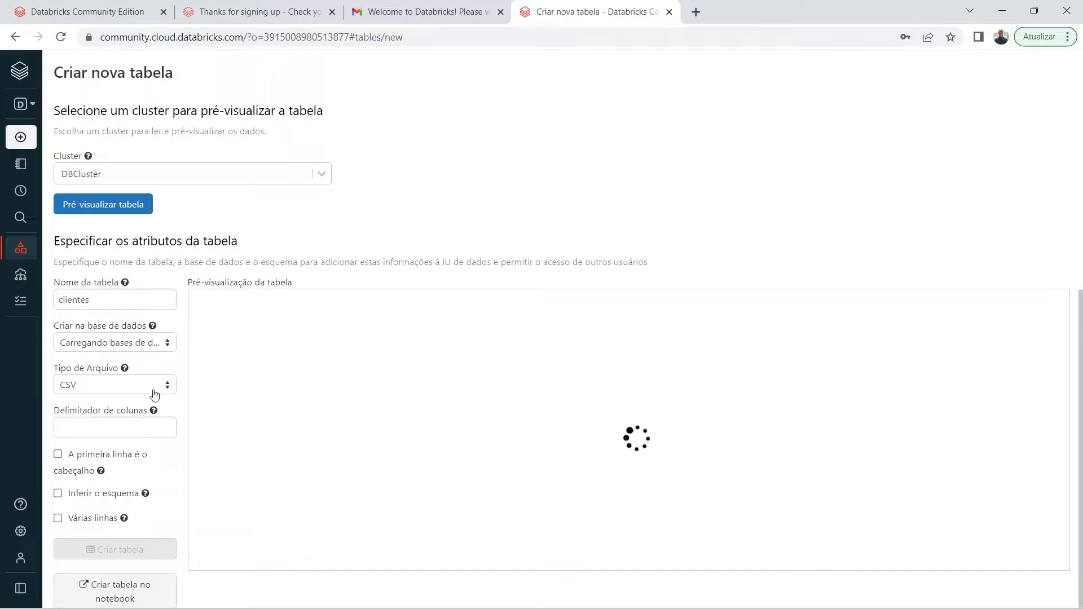
left_click(122, 427)
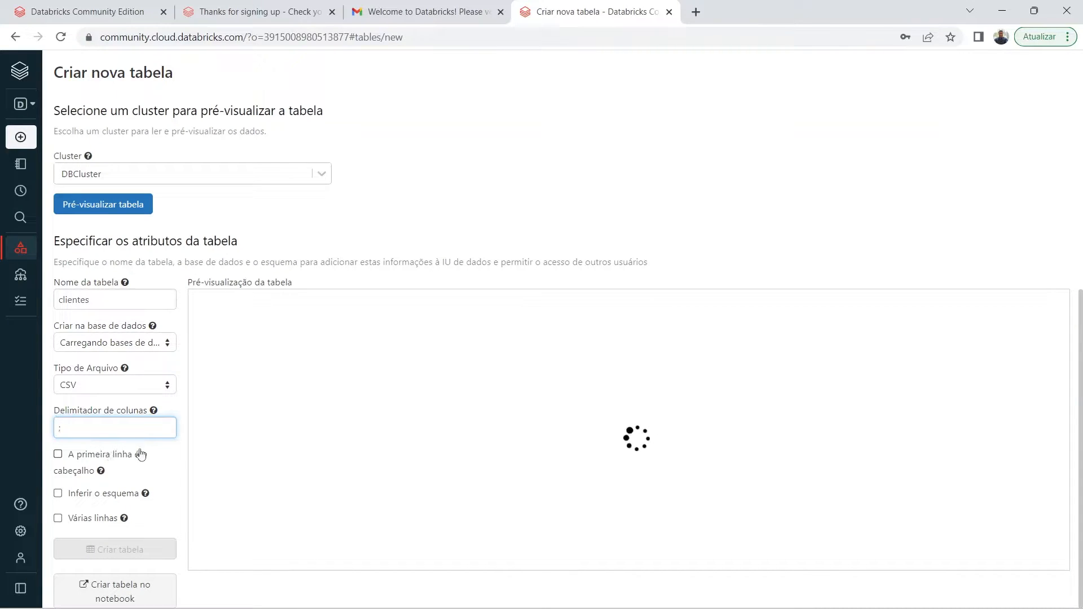
left_click(186, 445)
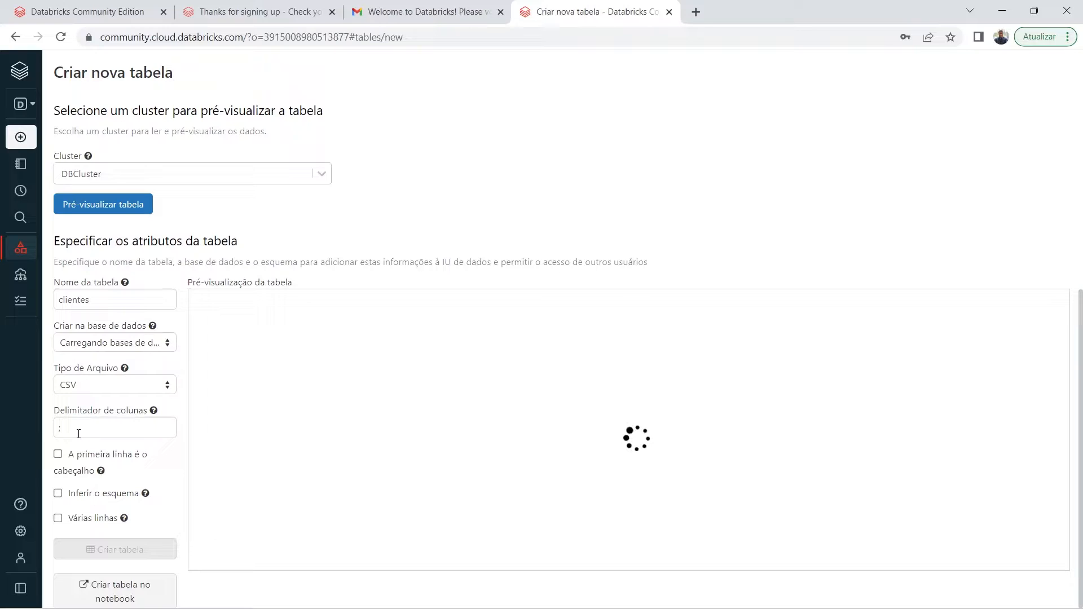
left_click(58, 455)
Step: Refresh the table preview, leaving schema inference off
left_click(130, 216)
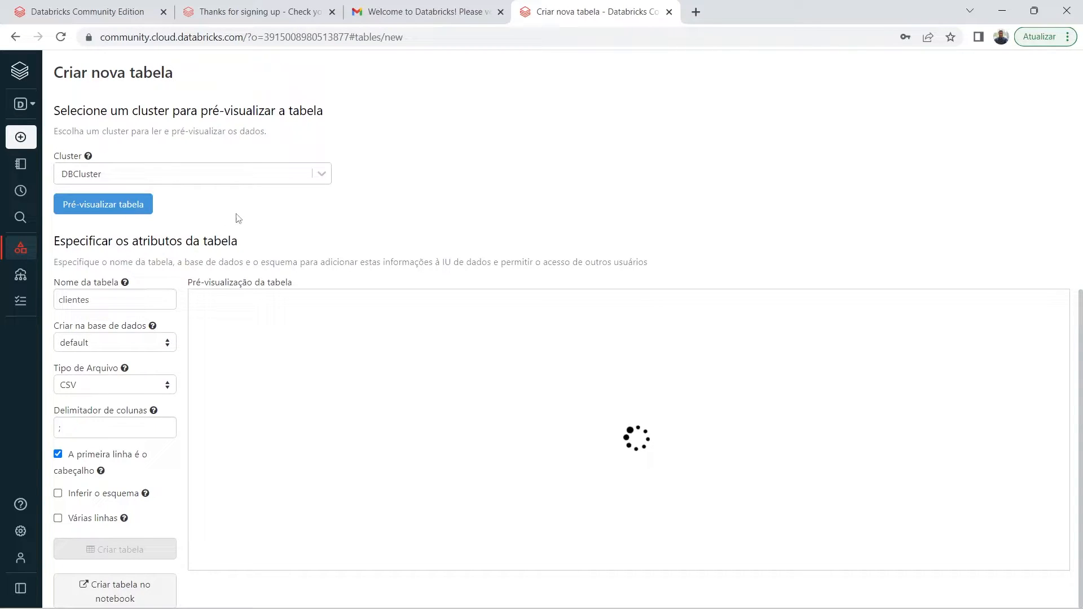
left_click(58, 493)
left_click(168, 492)
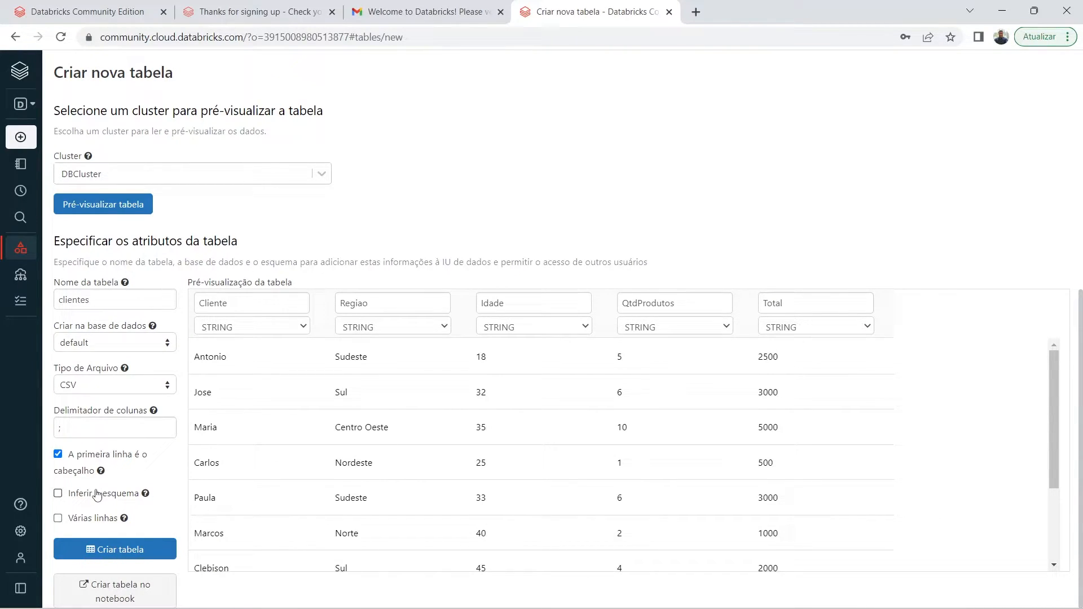
Step: Turn on schema inference and keep the Idade column as STRING
left_click(58, 494)
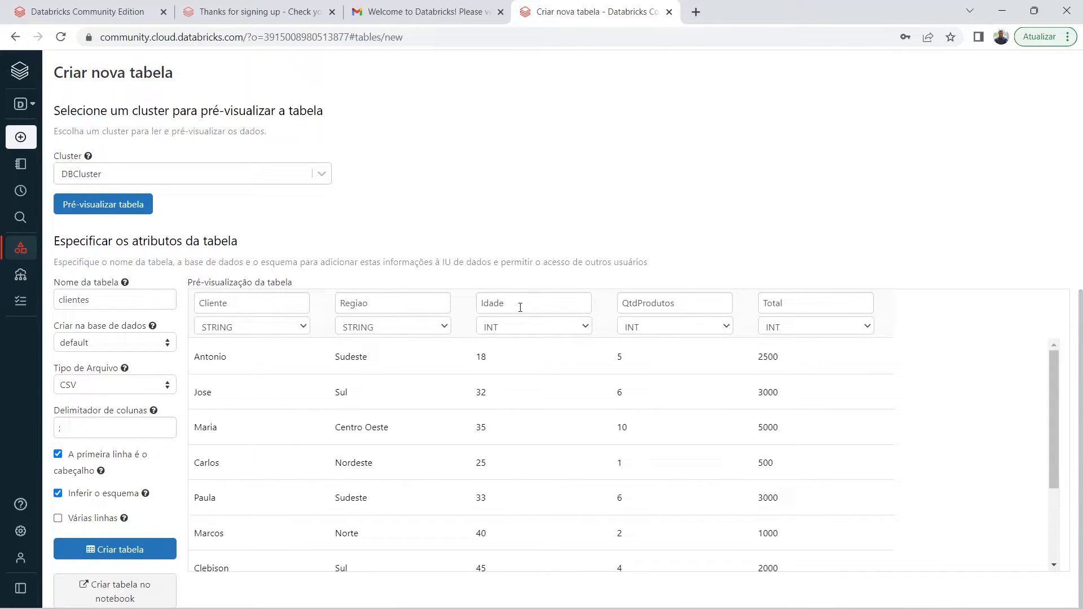
left_click(561, 336)
left_click(547, 340)
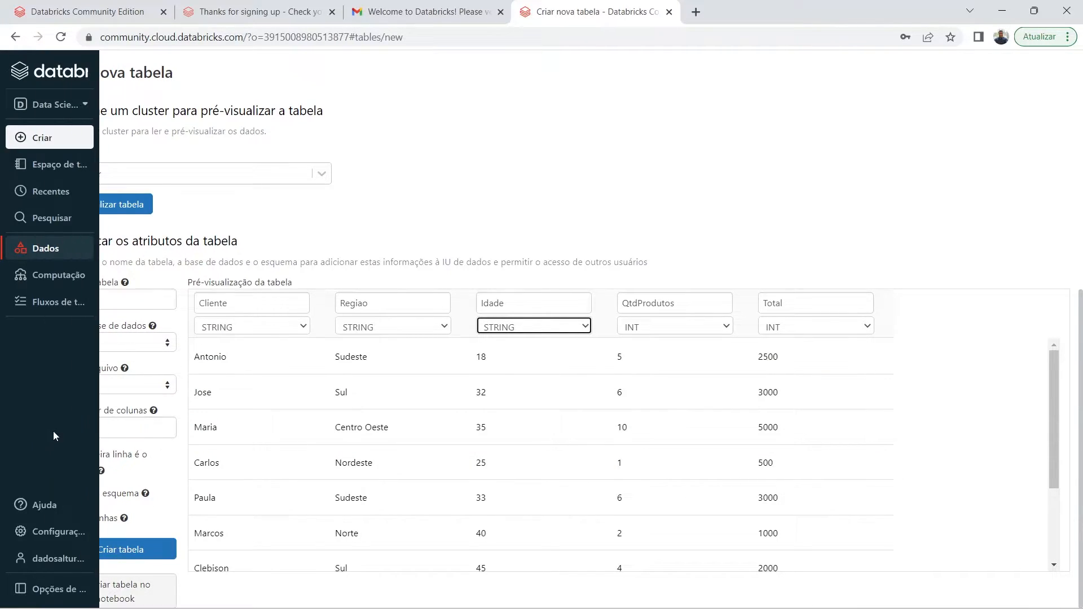
Step: Recheck the delimiter and table name, then create the clientes table
left_click(82, 429)
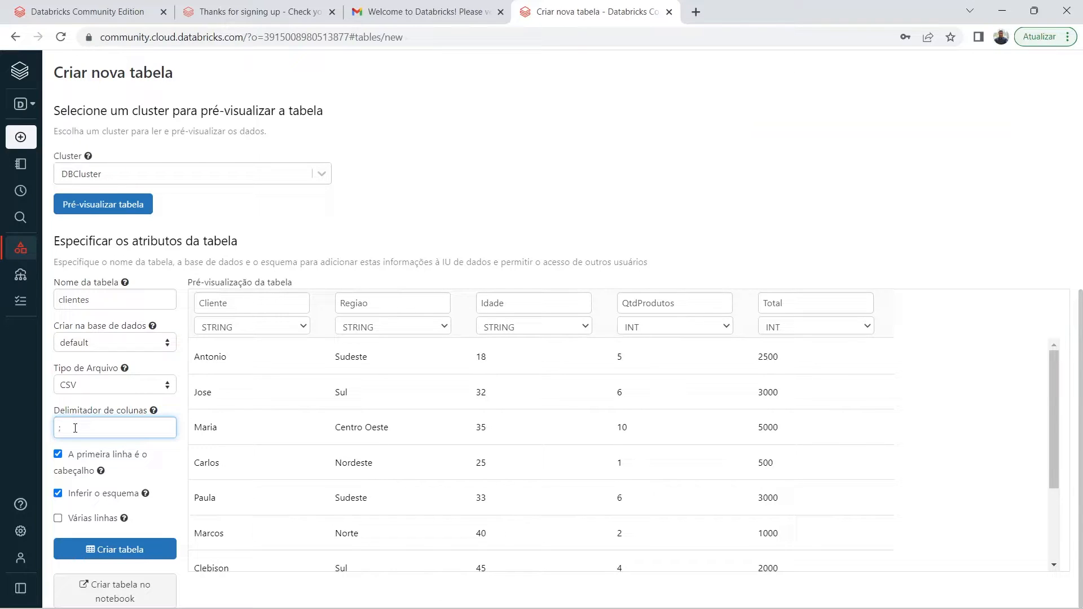
left_click(105, 299)
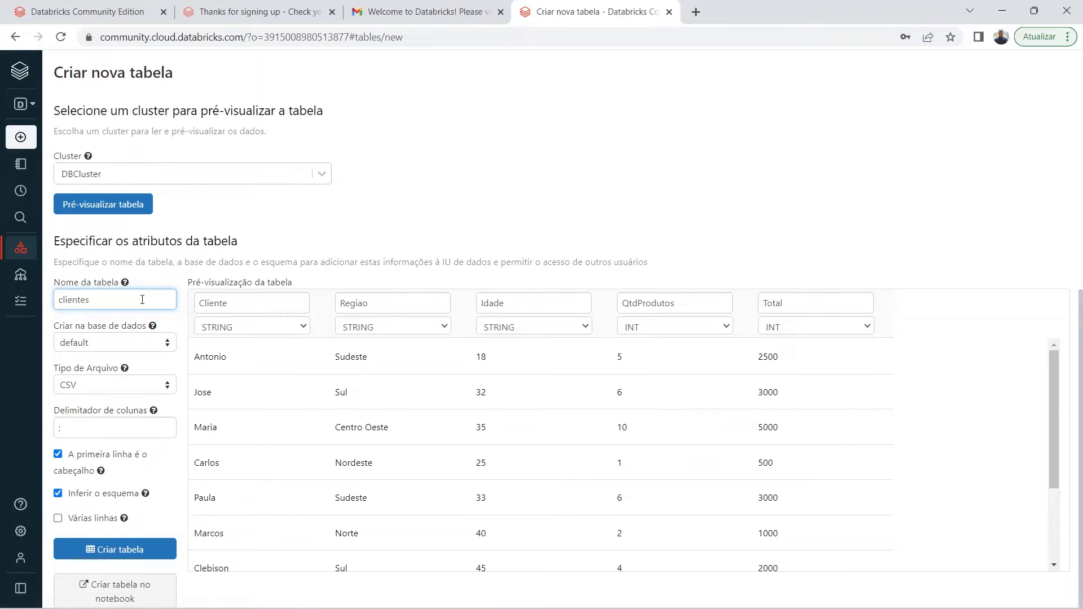
left_click(186, 429)
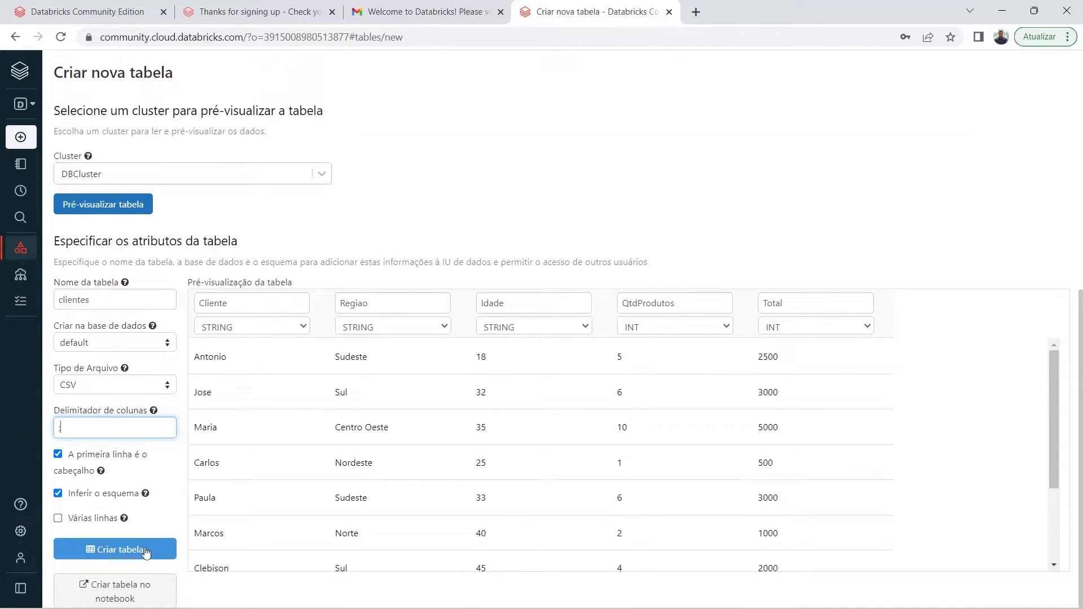
left_click(144, 548)
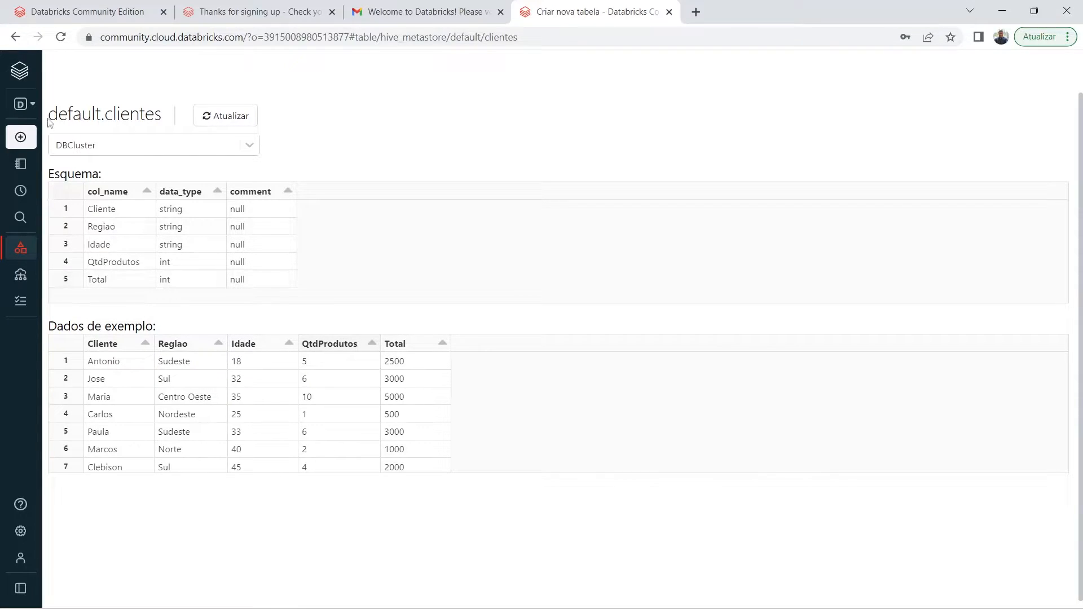
Step: Switch the sidebar persona to Data Science & Engineering
mouse_move(23, 104)
left_click(79, 107)
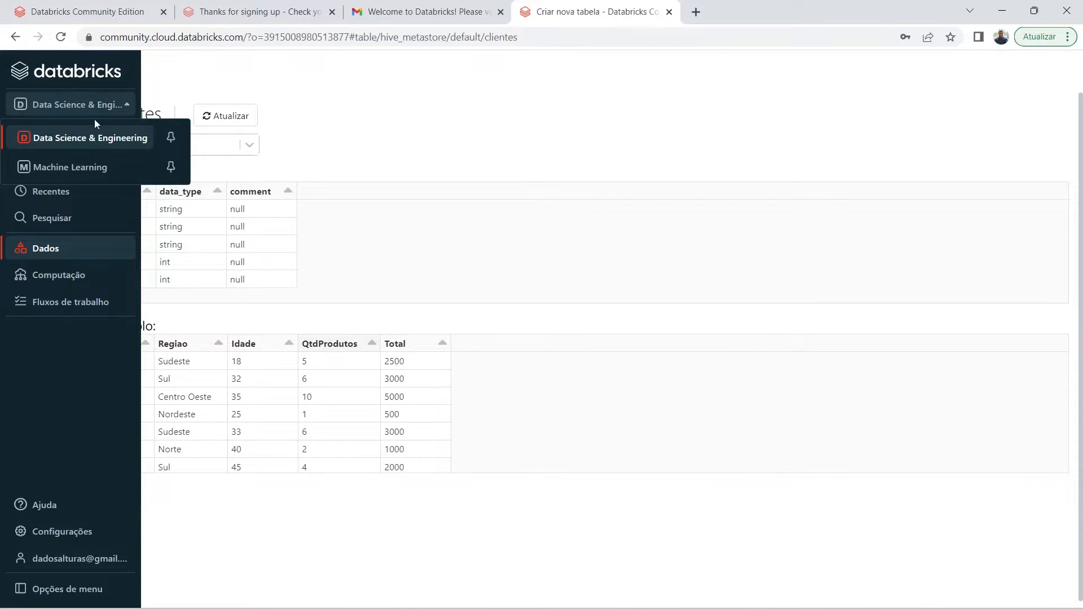
left_click(90, 140)
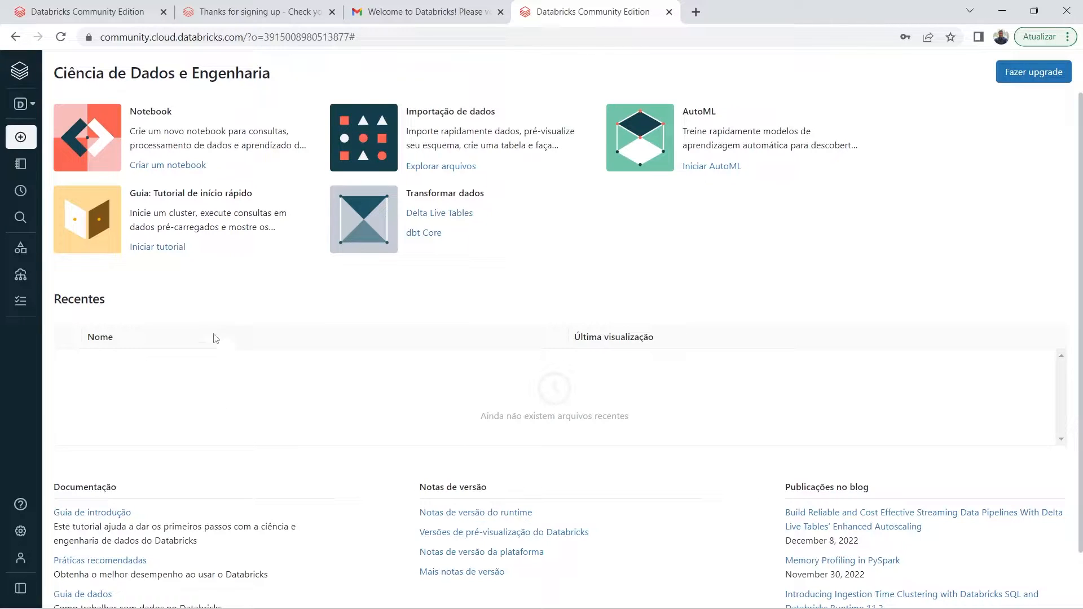
mouse_move(46, 107)
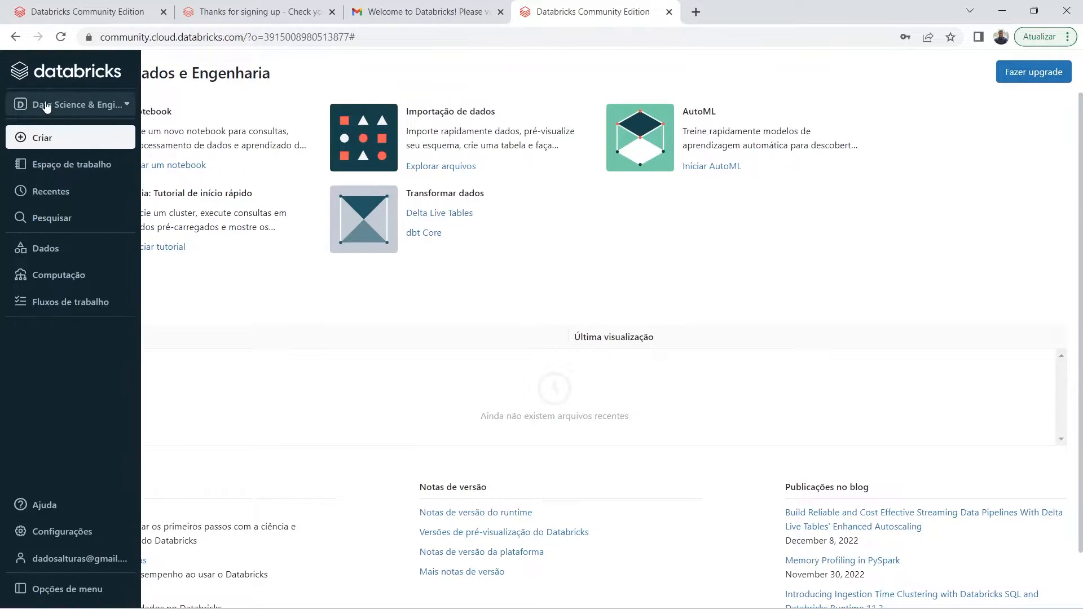
left_click(100, 100)
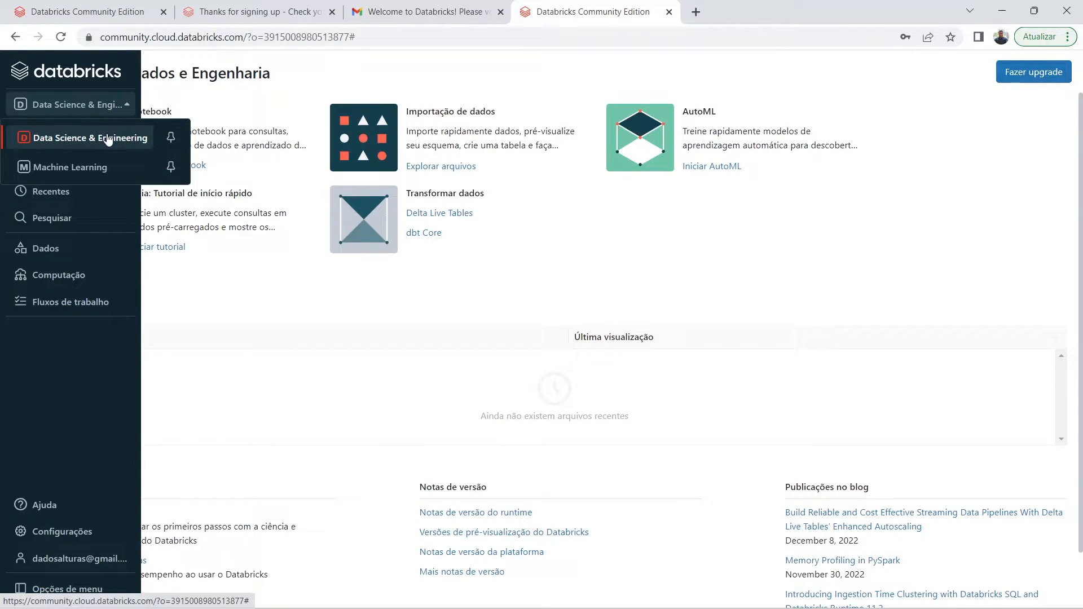
left_click(91, 168)
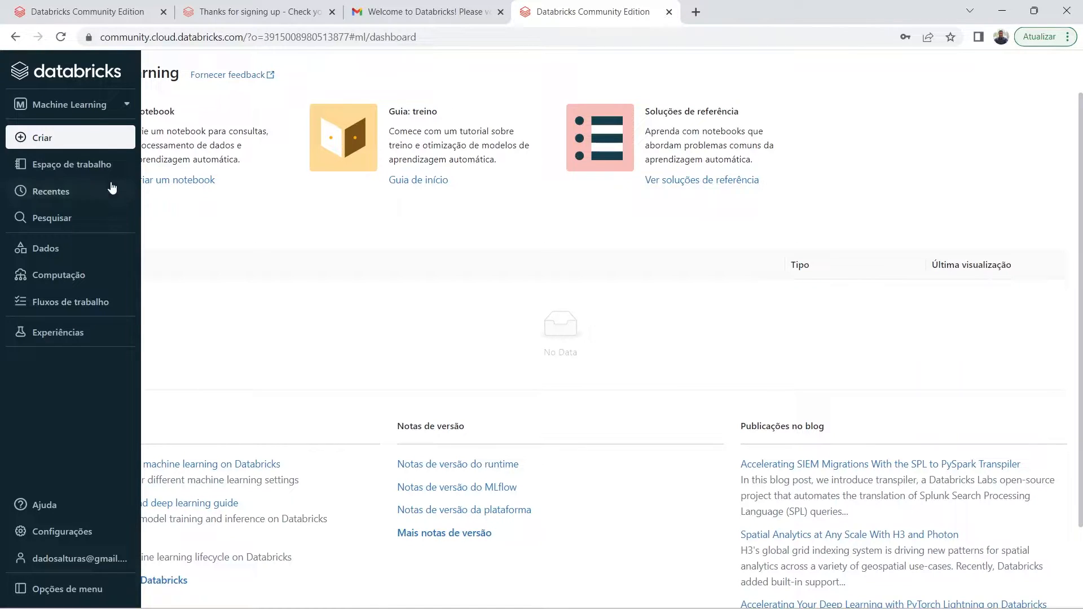
left_click(84, 108)
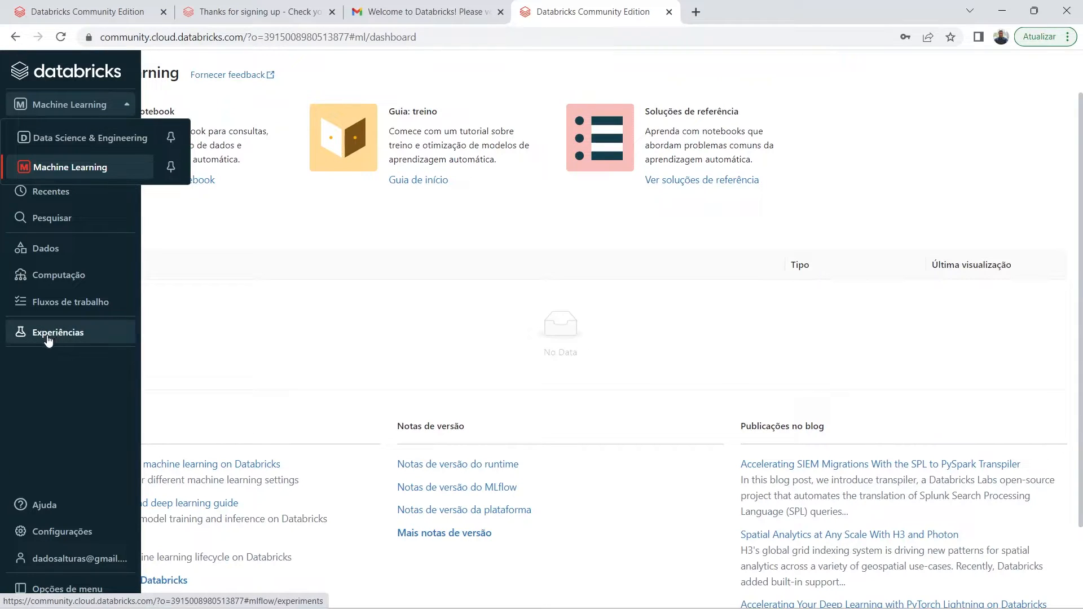
left_click(82, 139)
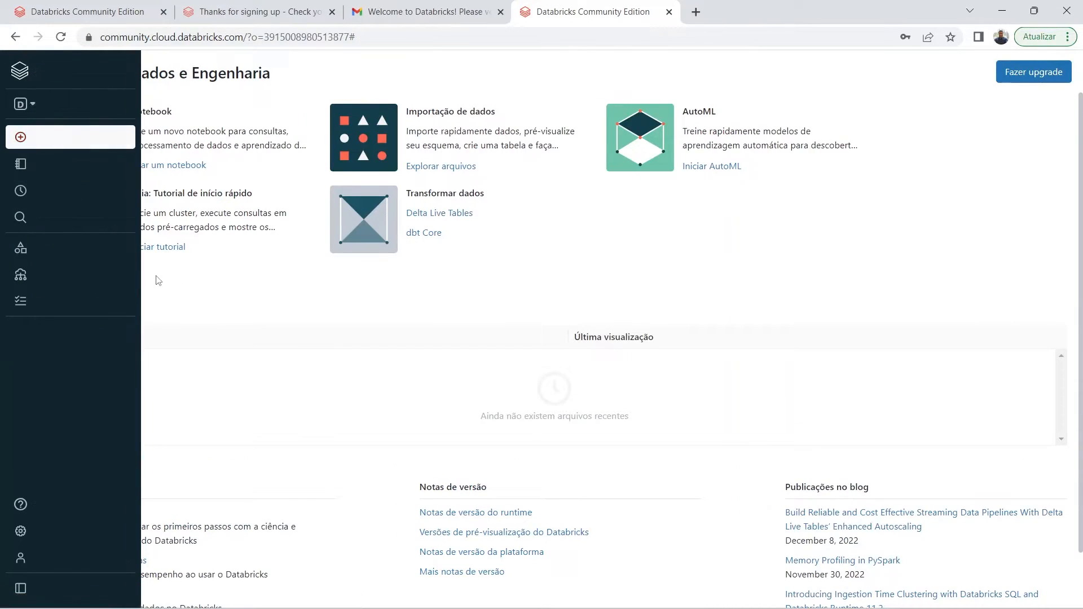
mouse_move(21, 104)
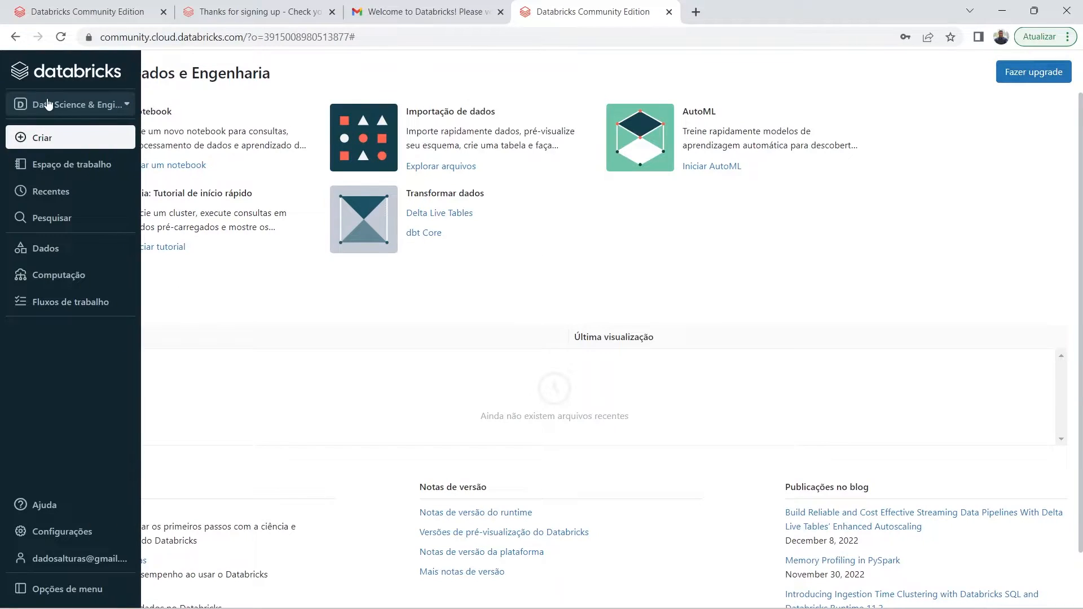
left_click(73, 104)
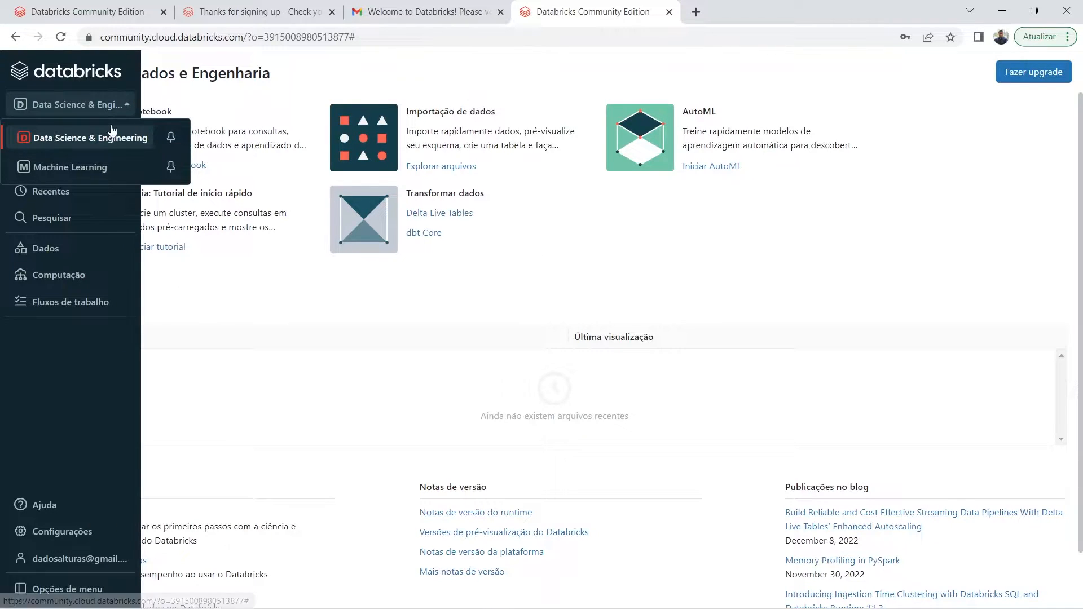
left_click(196, 319)
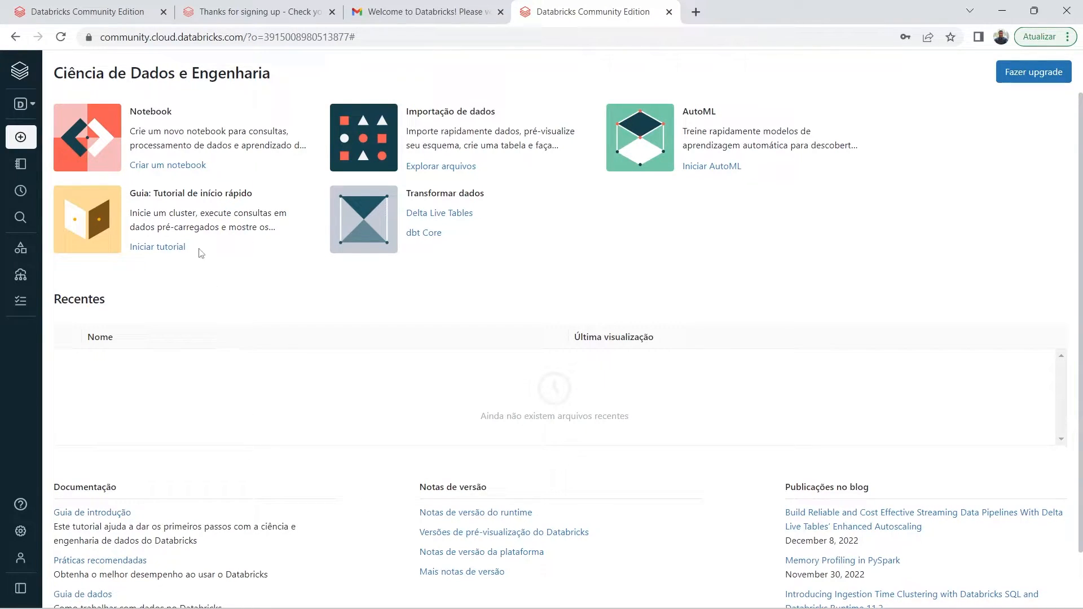
Step: Launch the Quickstart tutorial notebook and scroll through its introduction
left_click_drag(155, 193, 252, 205)
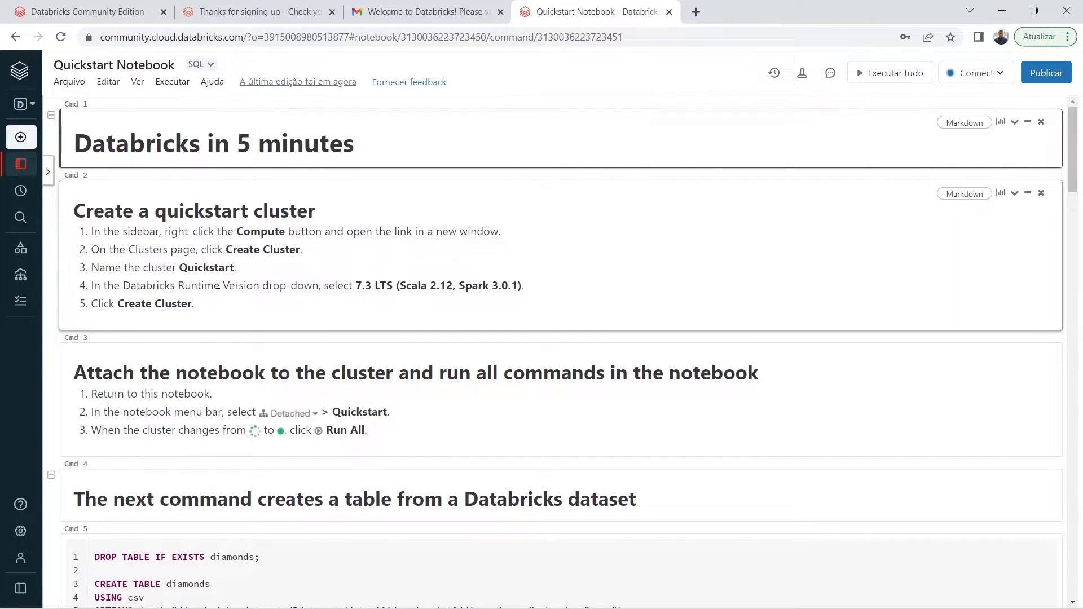
scroll(217, 285, "down", 15)
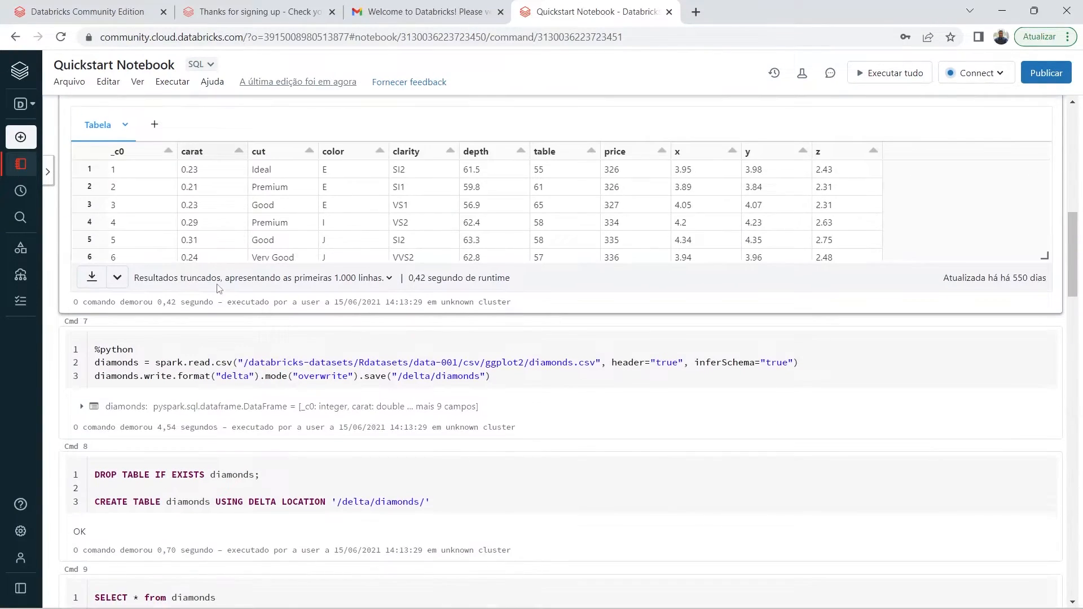
scroll(219, 289, "down", 15)
scroll(220, 288, "up", 20)
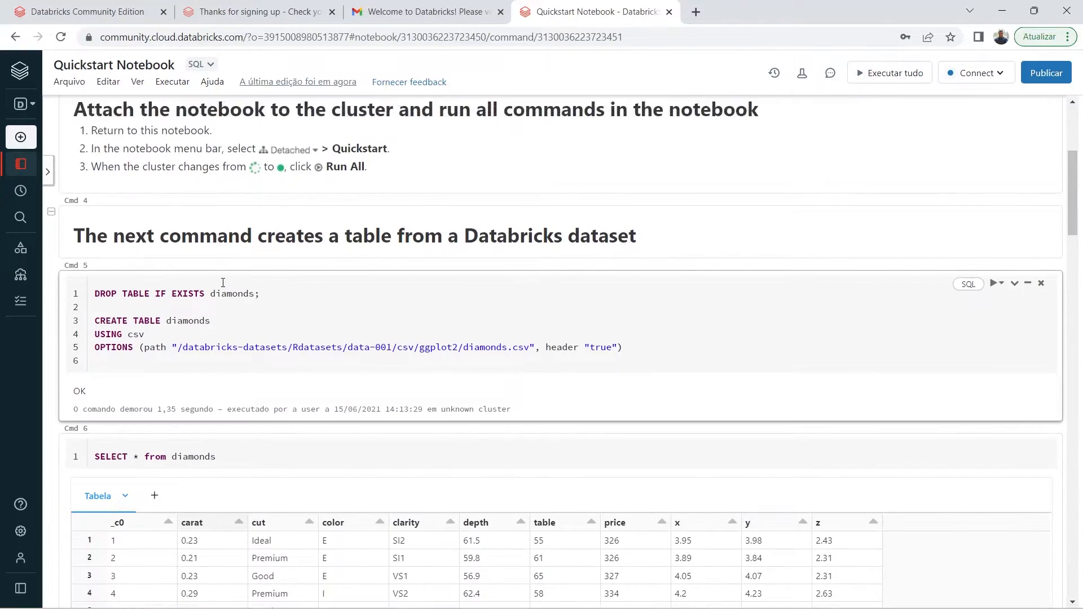
scroll(223, 283, "up", 5)
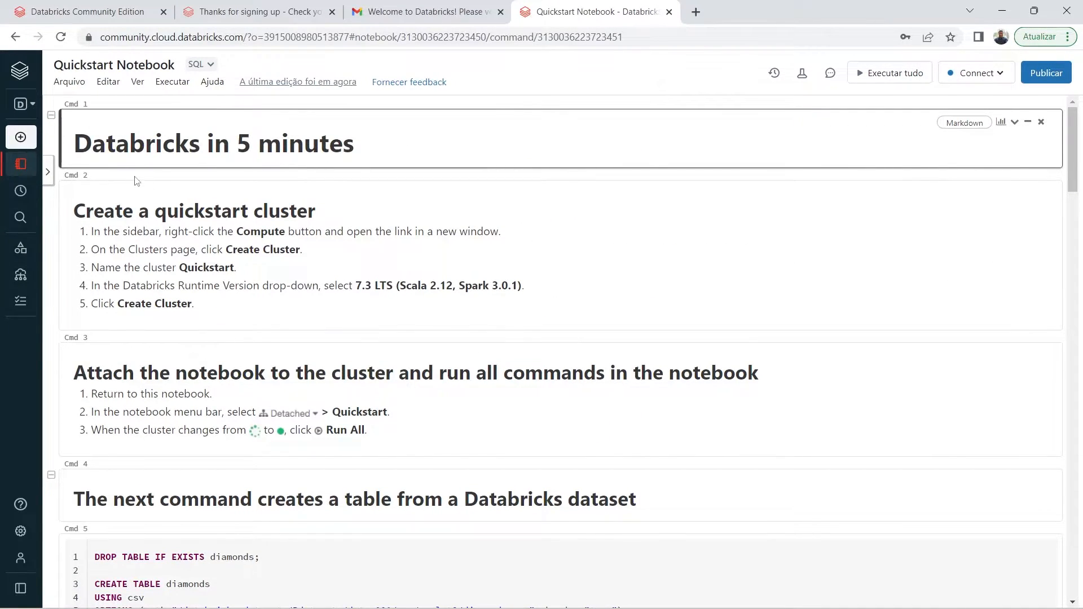
Step: Show the Criar submenu for the user's home folder in the workspace browser
mouse_move(31, 164)
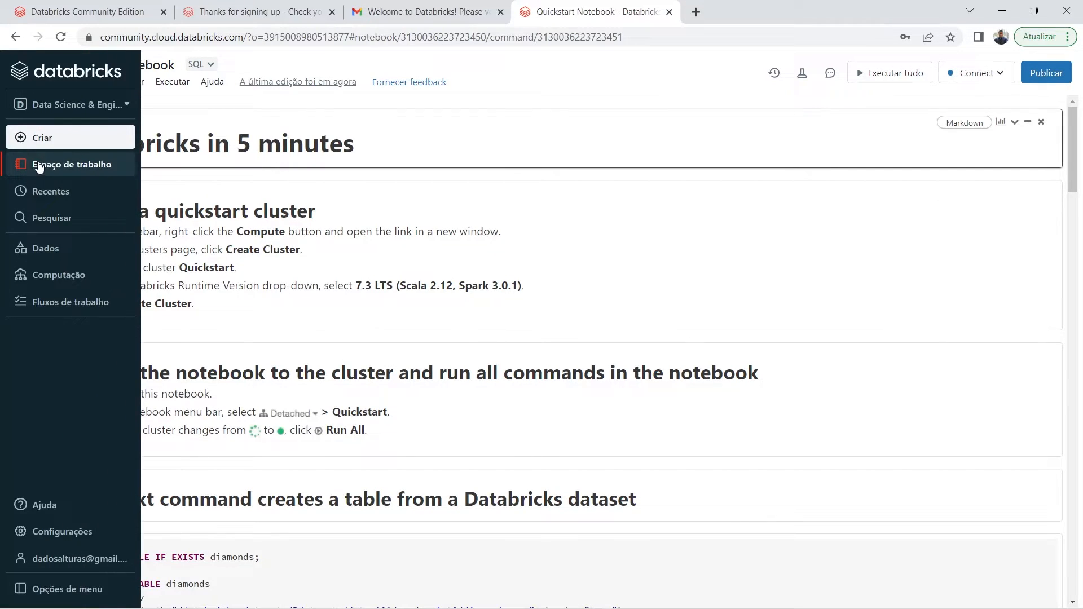
left_click(65, 166)
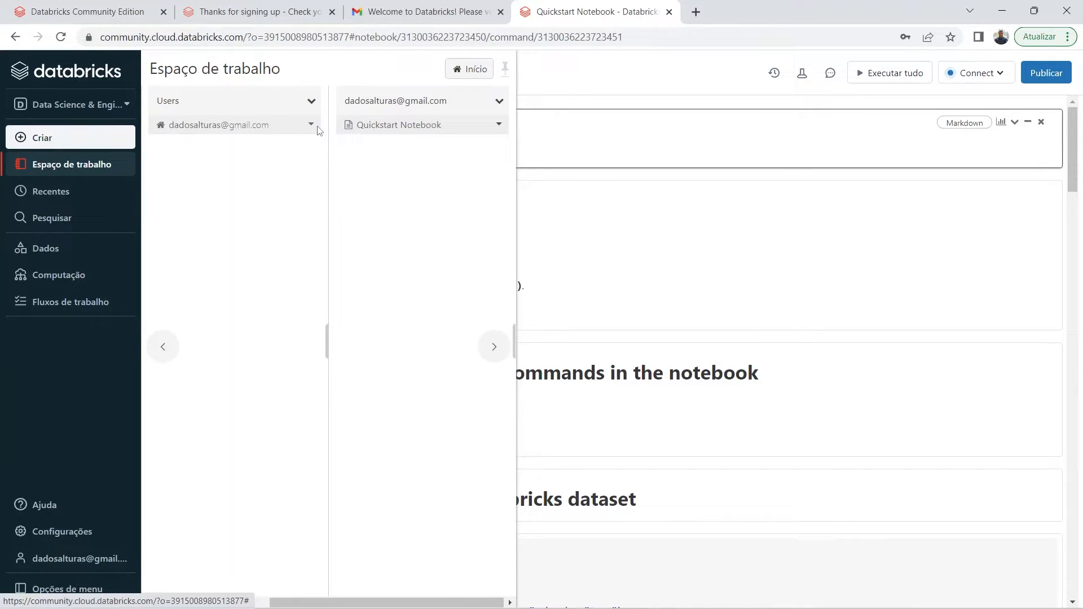
left_click(311, 125)
mouse_move(333, 152)
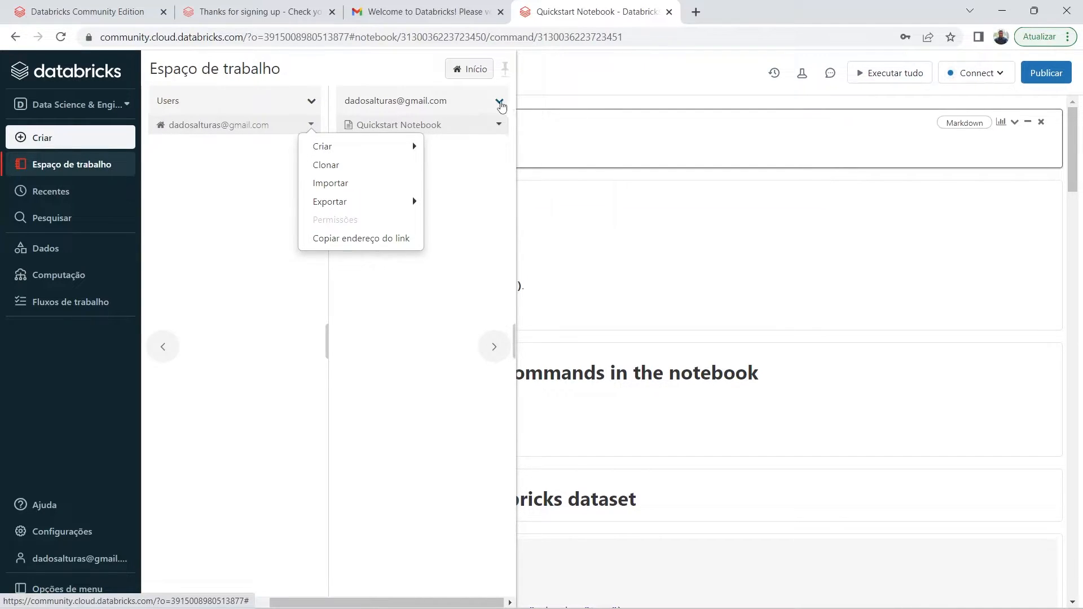
left_click(500, 102)
mouse_move(584, 125)
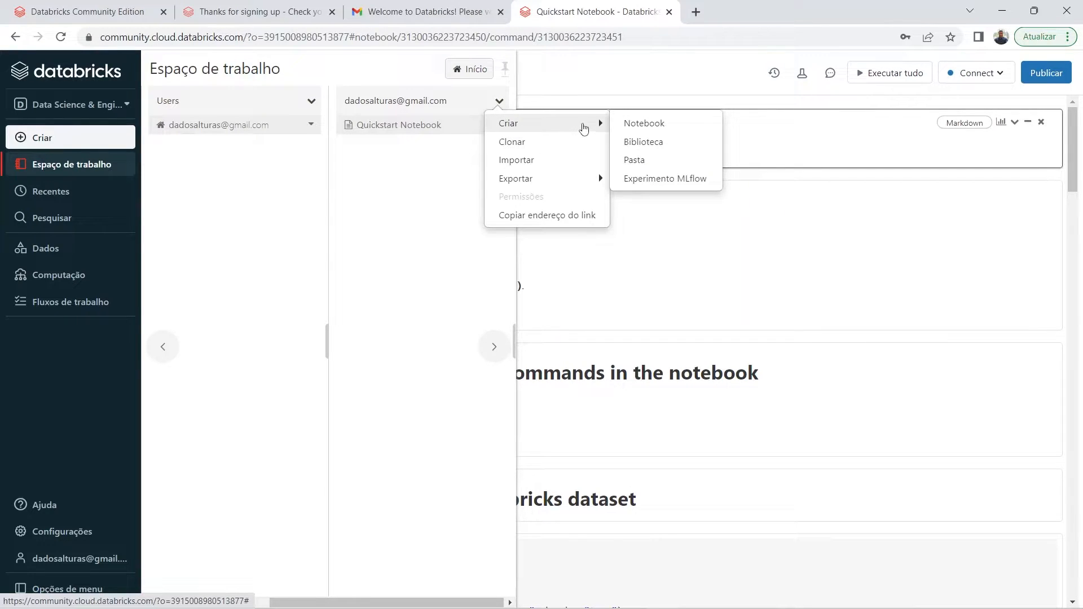
Step: Create a Python notebook named Teste attached to DBCluster
left_click(637, 122)
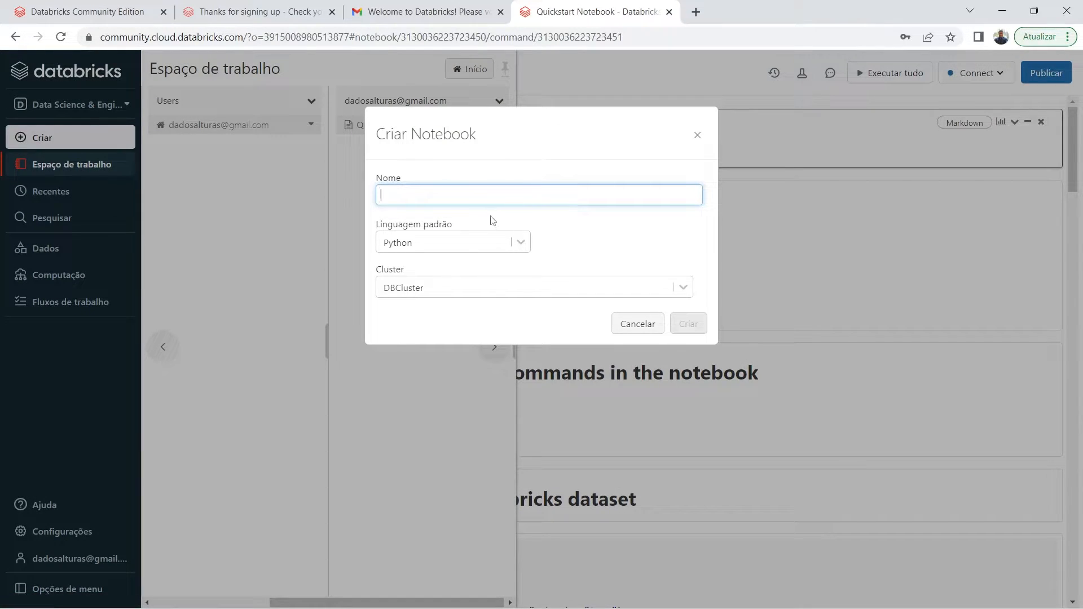
type("Teste")
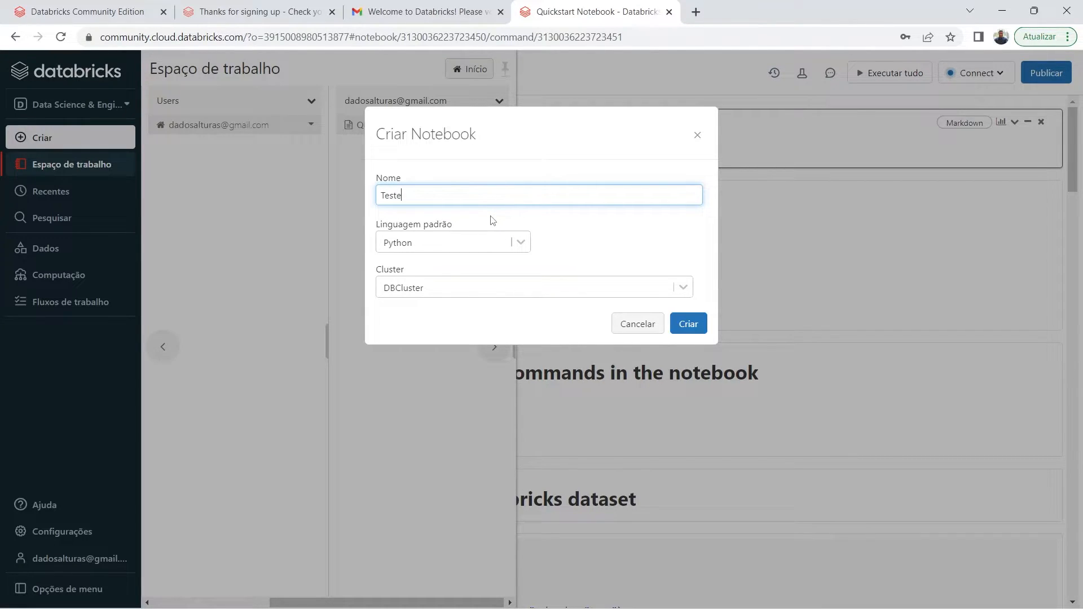
left_click(512, 243)
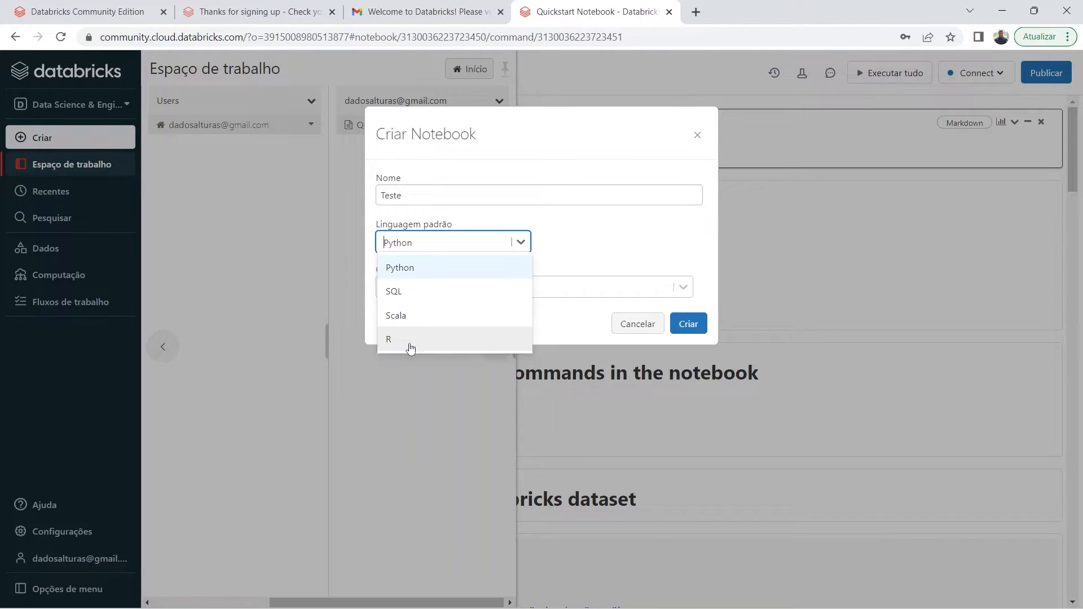
left_click(428, 268)
left_click(592, 293)
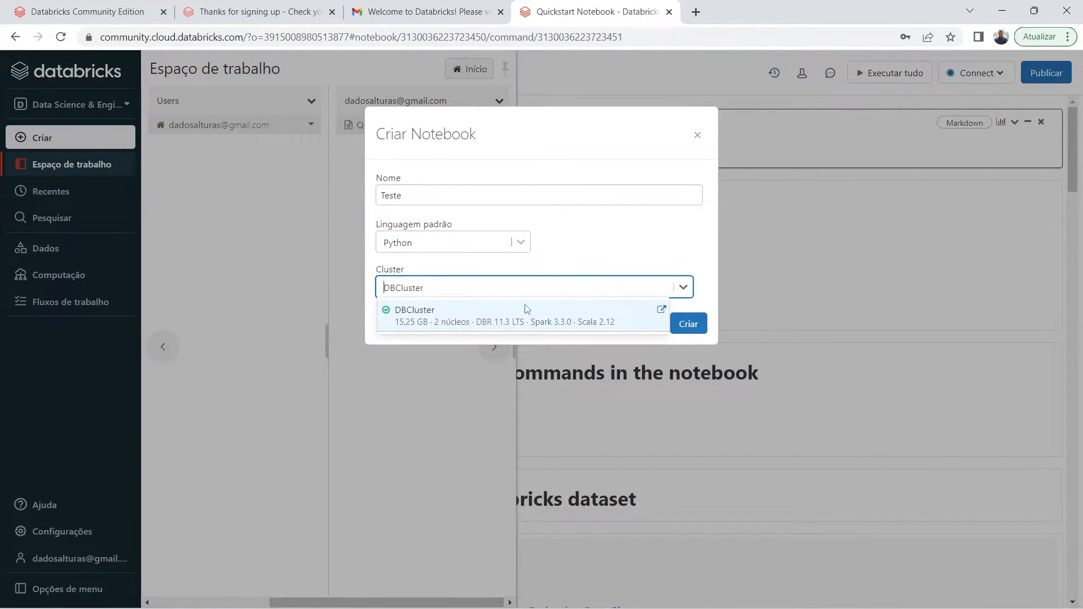
left_click(528, 308)
left_click(702, 324)
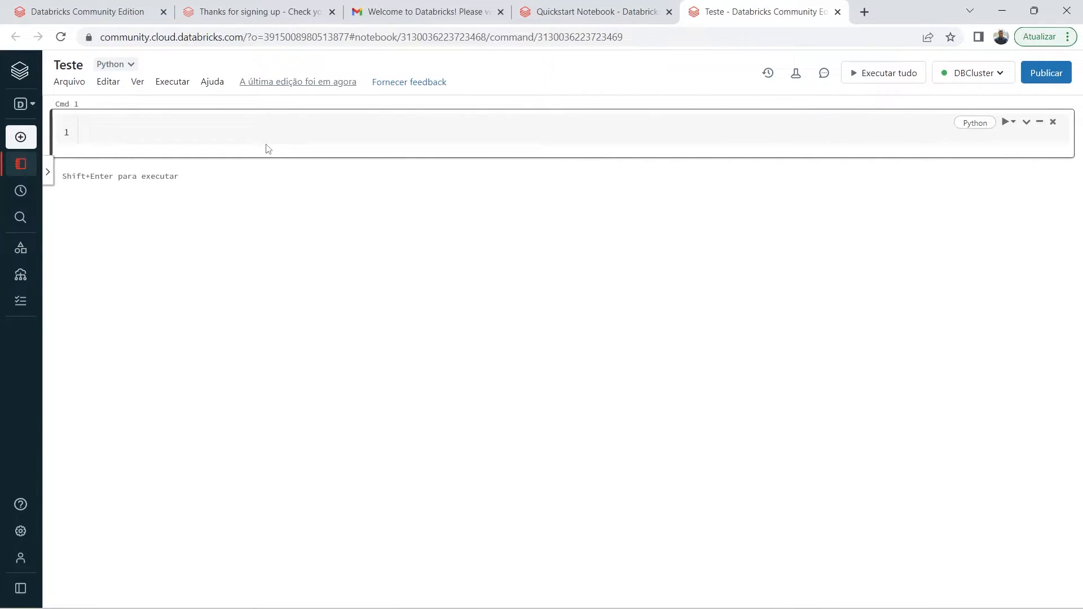
Step: Return to the Quickstart Notebook and scroll down to the diamonds table commands
left_click(580, 17)
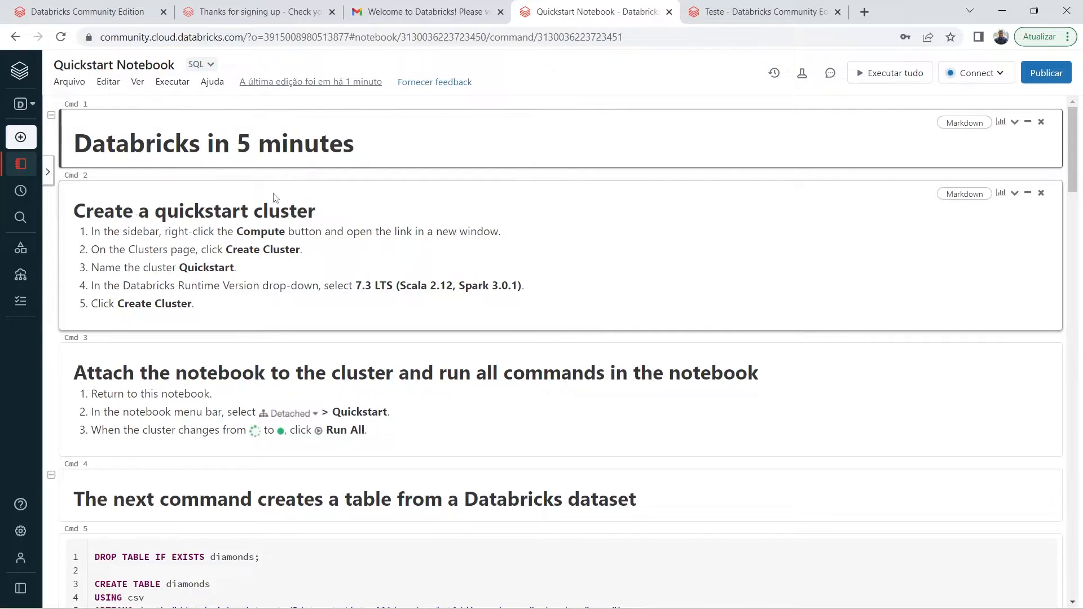
left_click_drag(1077, 153, 1073, 113)
left_click_drag(78, 204, 264, 311)
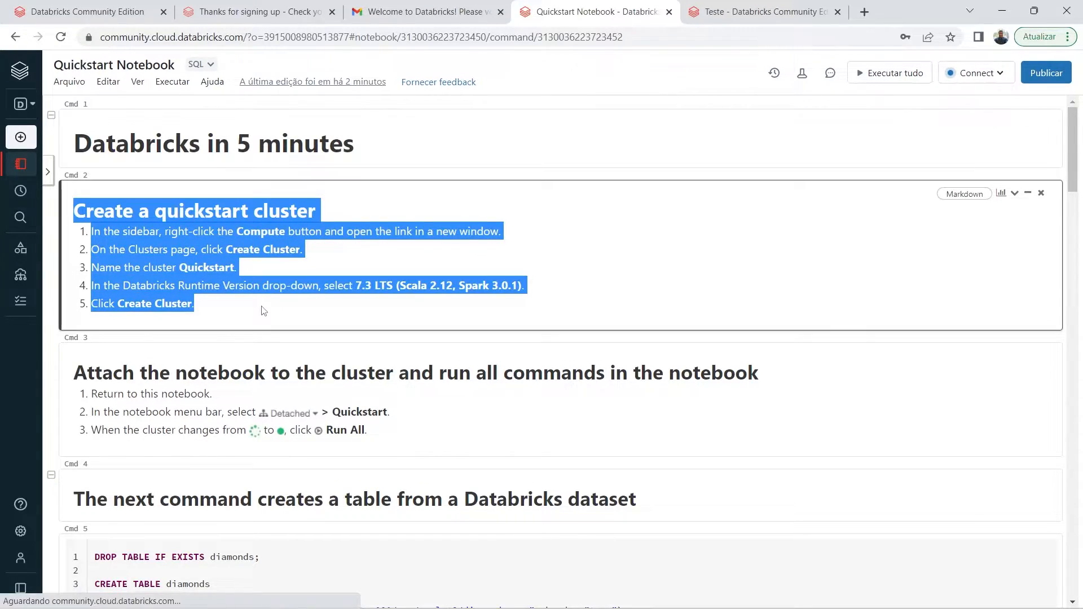
left_click(178, 288)
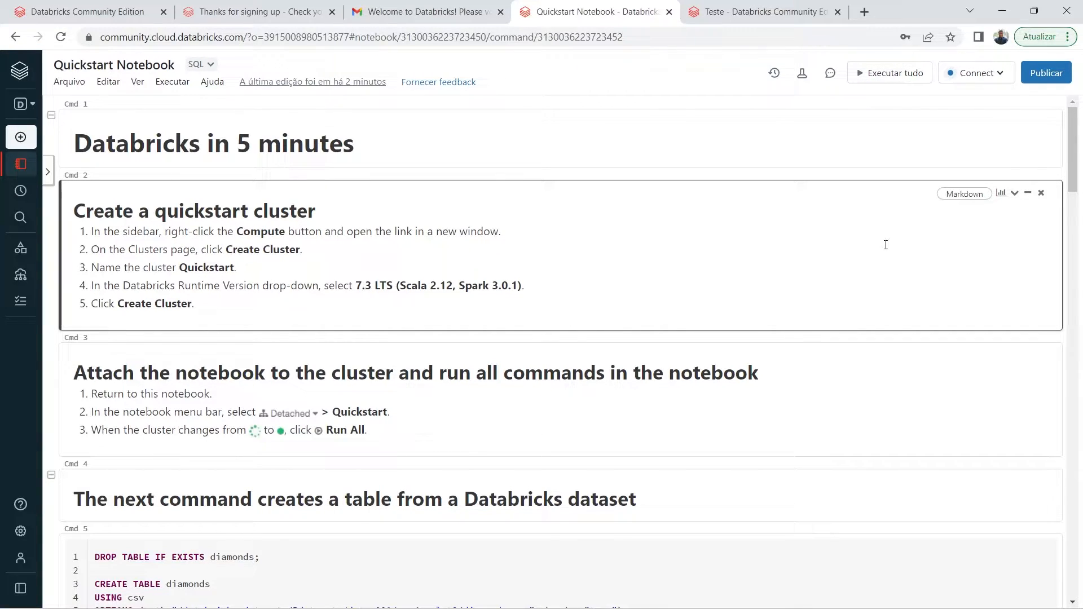
left_click_drag(1075, 139, 1079, 175)
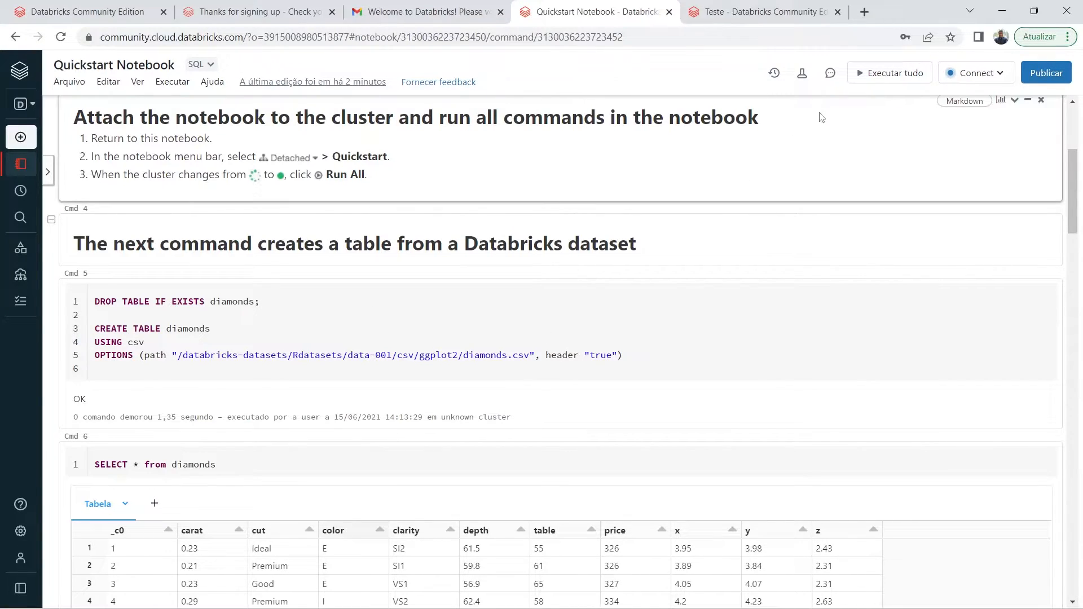
Step: Attach the Quickstart Notebook to DBCluster and check the cluster's details
left_click(1000, 74)
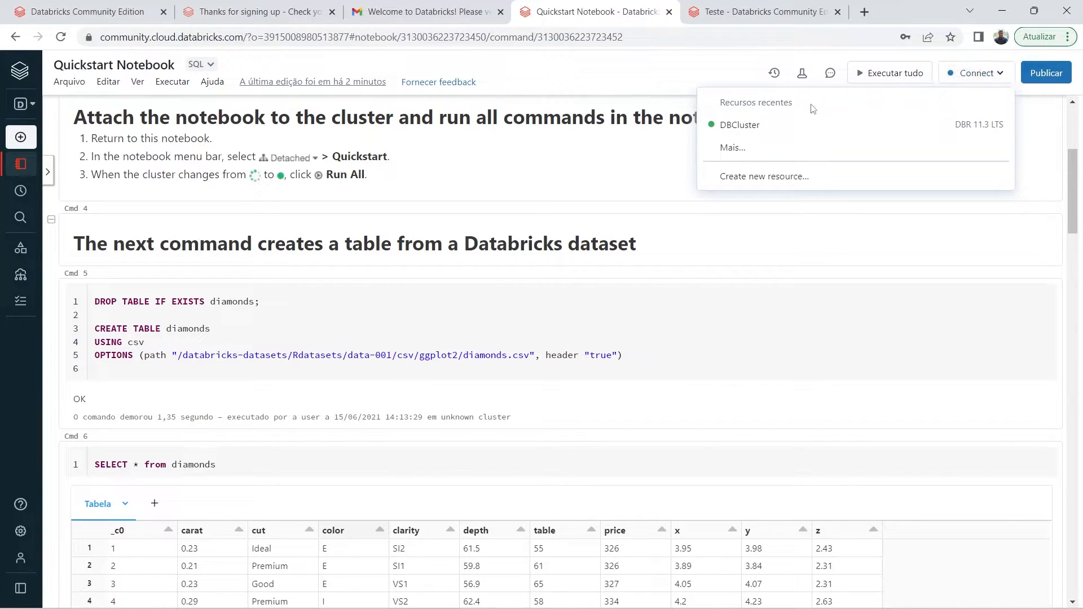
left_click(747, 126)
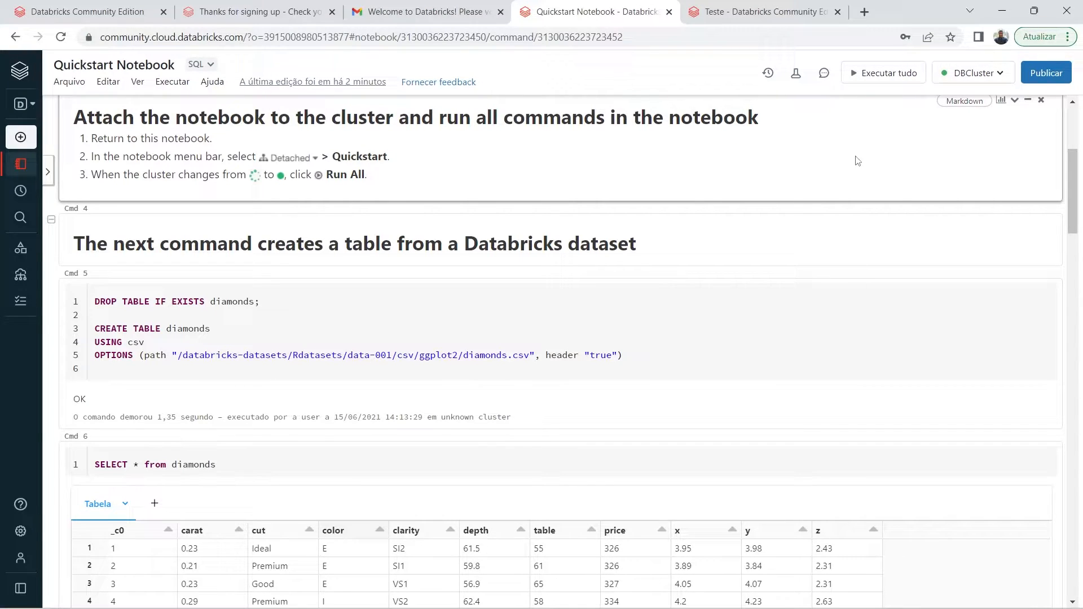
left_click(1002, 74)
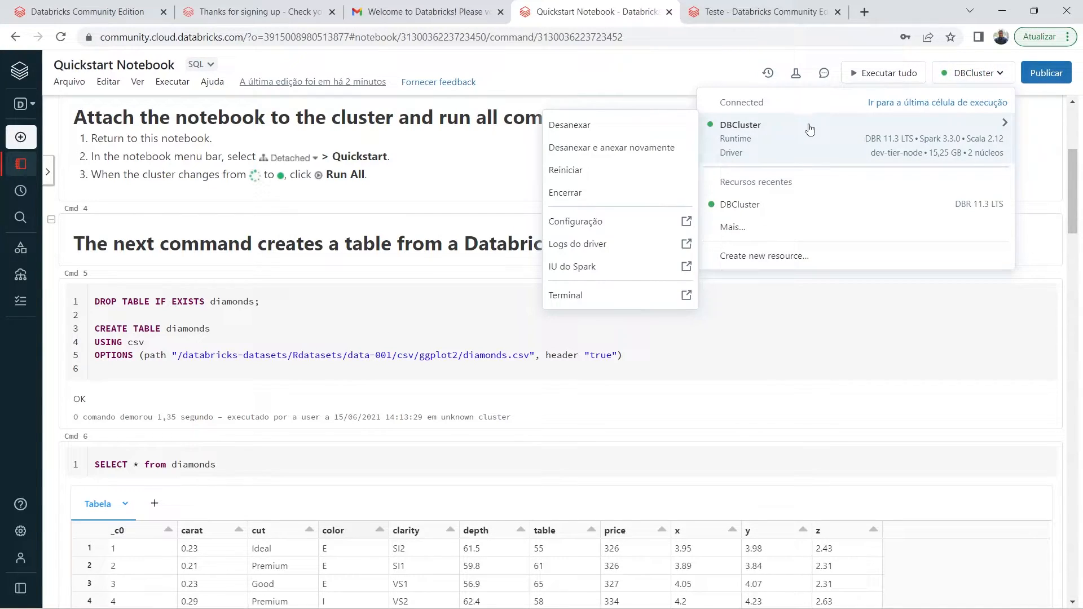
left_click(999, 75)
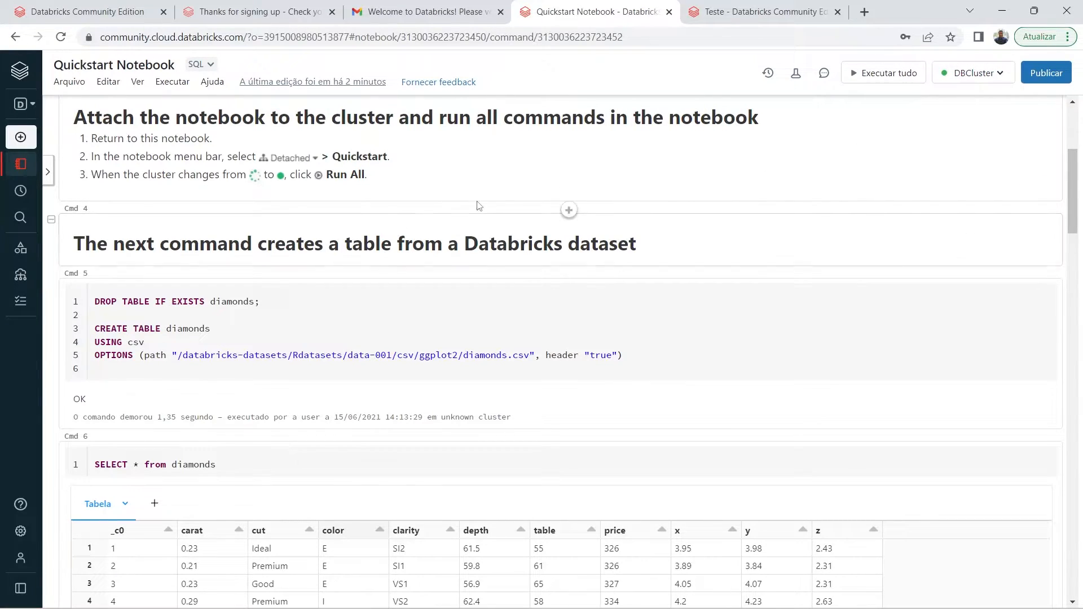
left_click_drag(1075, 197, 1080, 219)
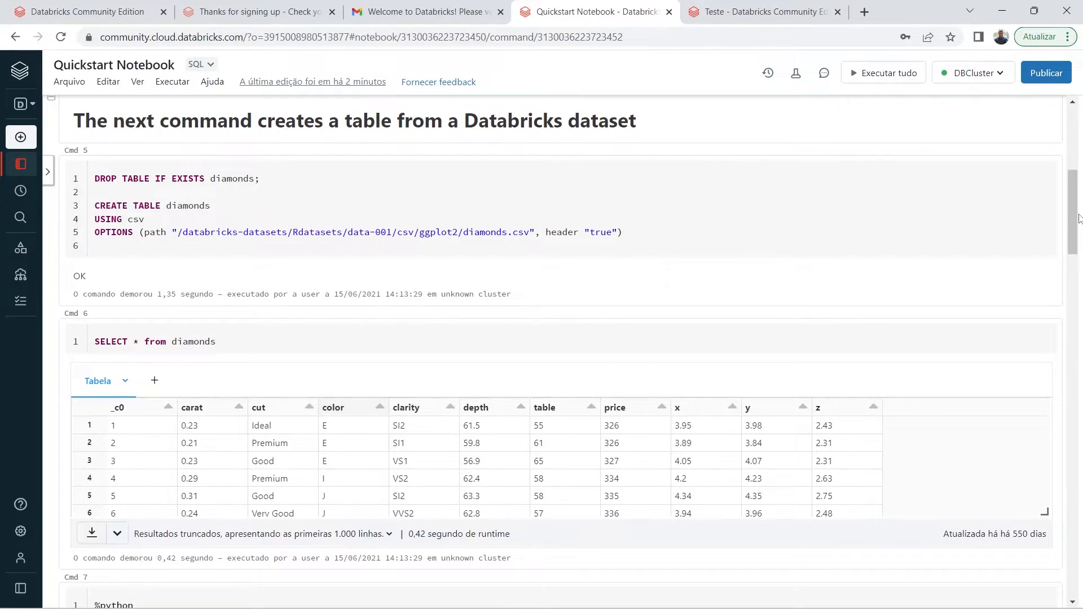
left_click(211, 66)
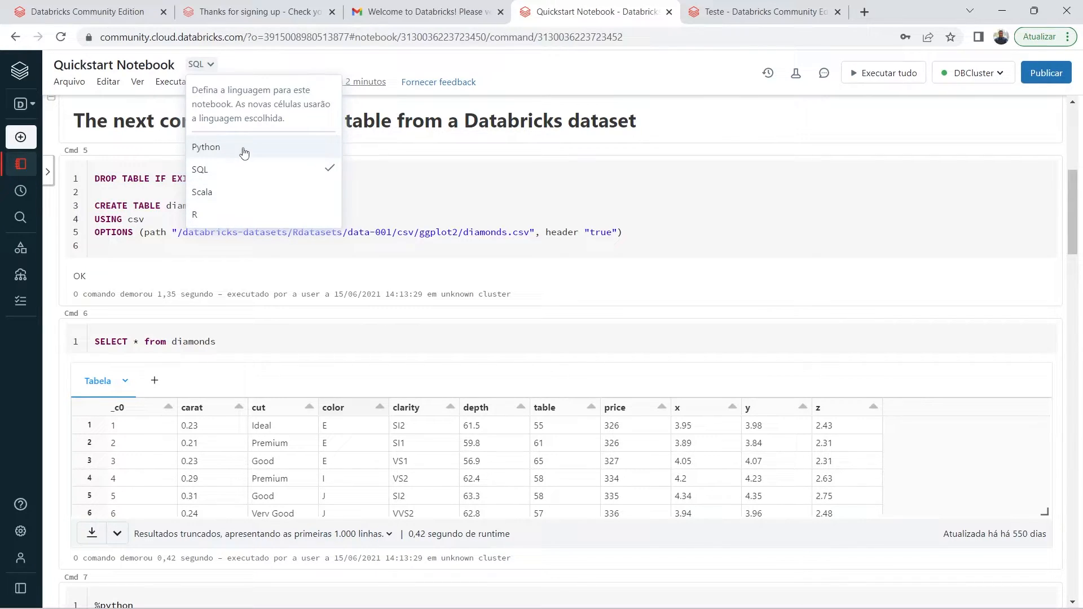
left_click(171, 275)
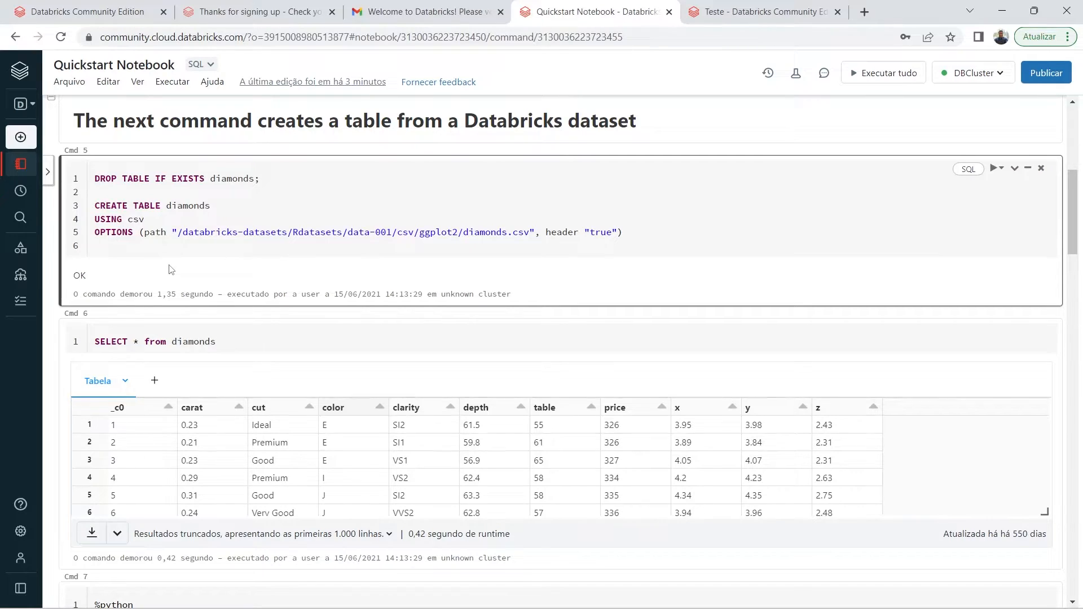
scroll(169, 268, "up", 1)
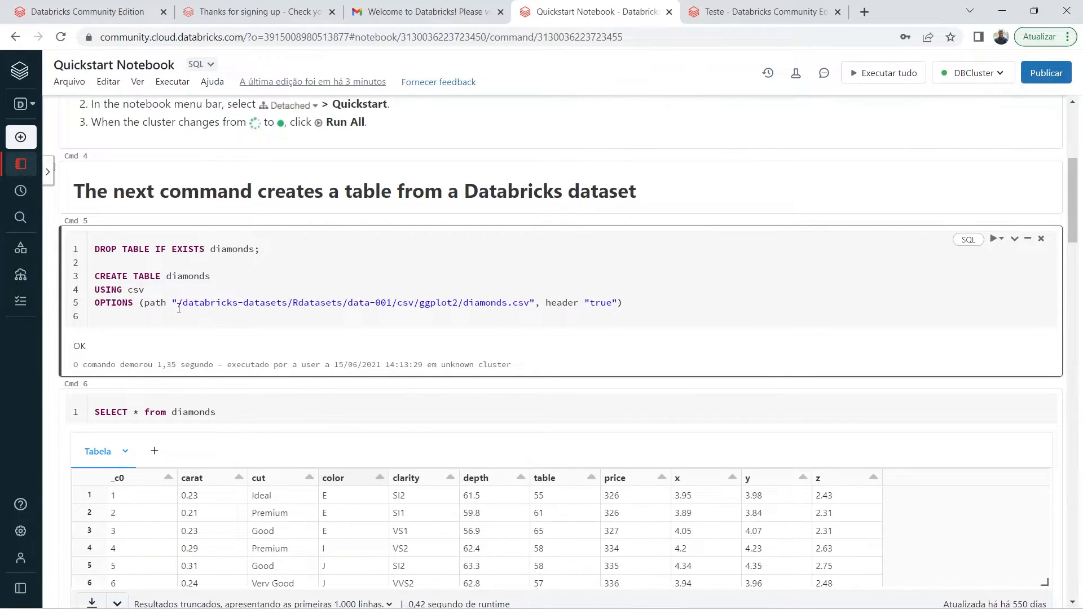
scroll(178, 308, "down", 2)
scroll(178, 309, "up", 1)
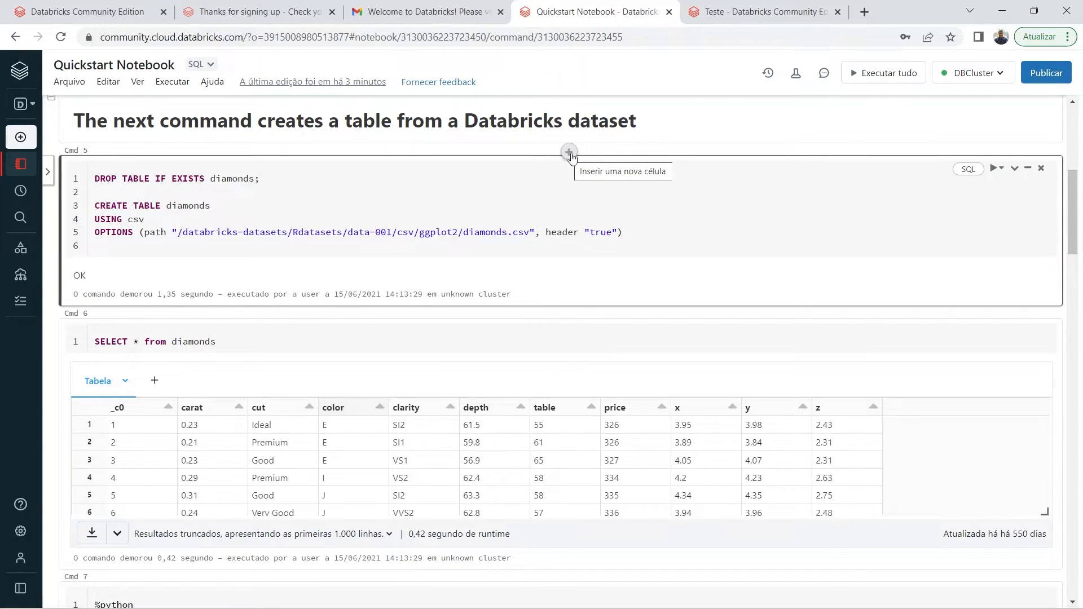
Step: Insert an empty cell above the DROP TABLE cell and set its language to Python
left_click(569, 153)
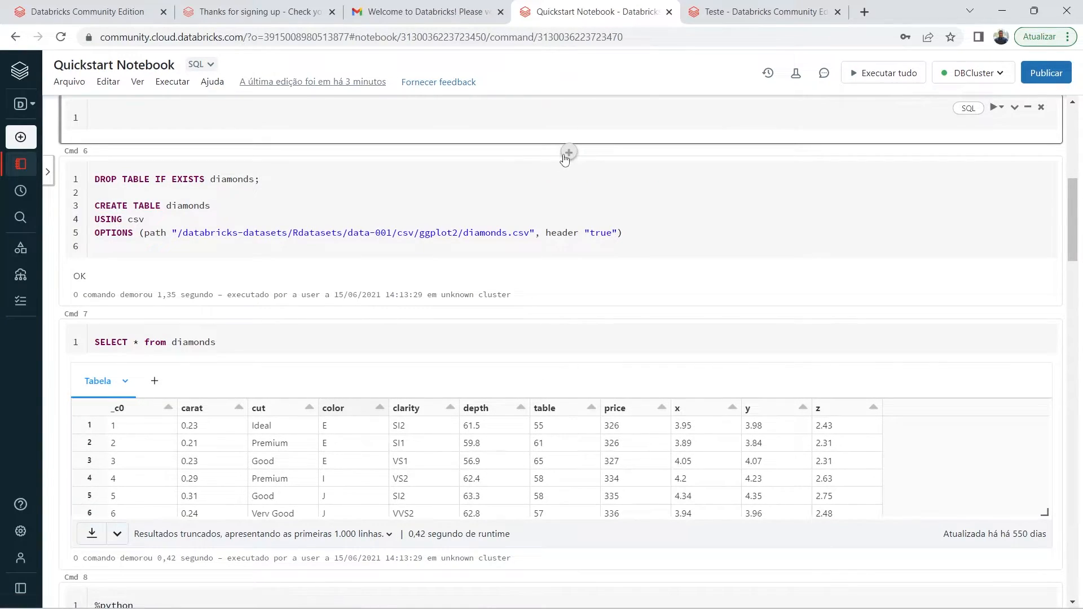
scroll(444, 235, "down", 2)
scroll(454, 239, "up", 3)
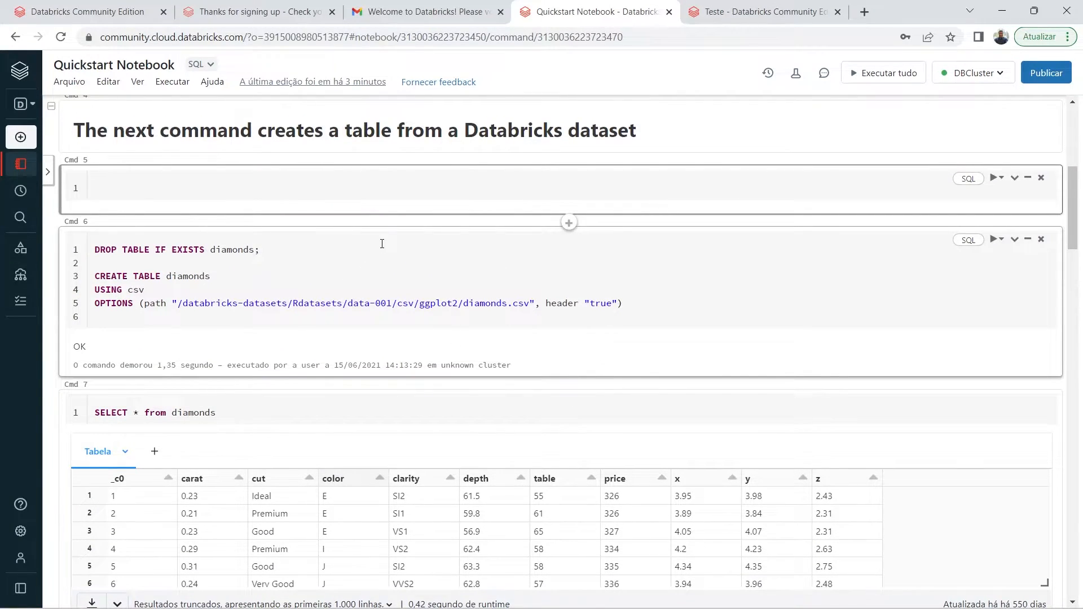
left_click(357, 194)
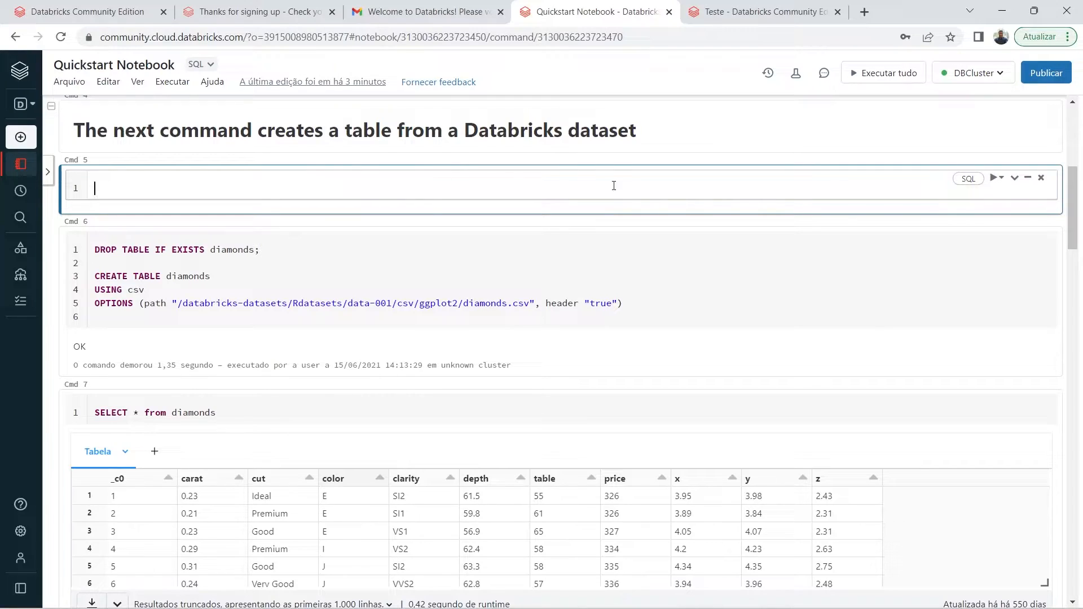
left_click(971, 180)
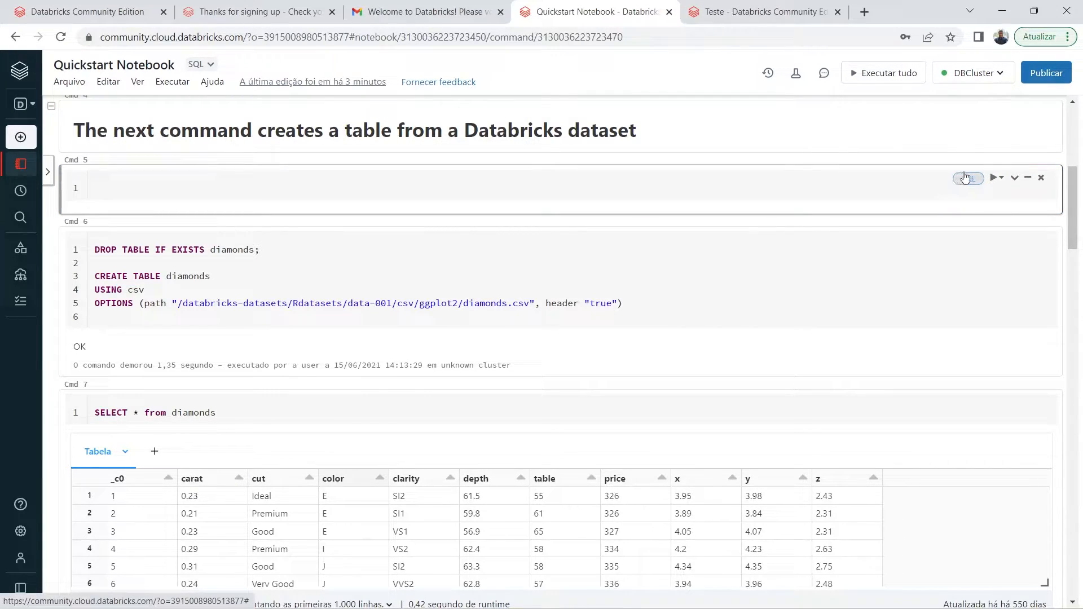
left_click(968, 179)
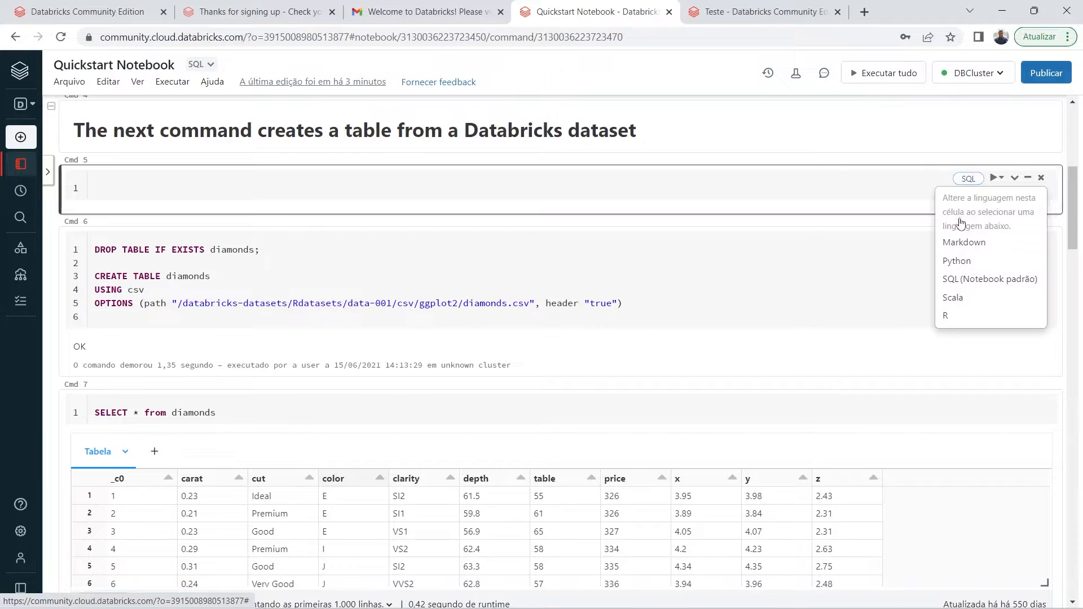
left_click(972, 262)
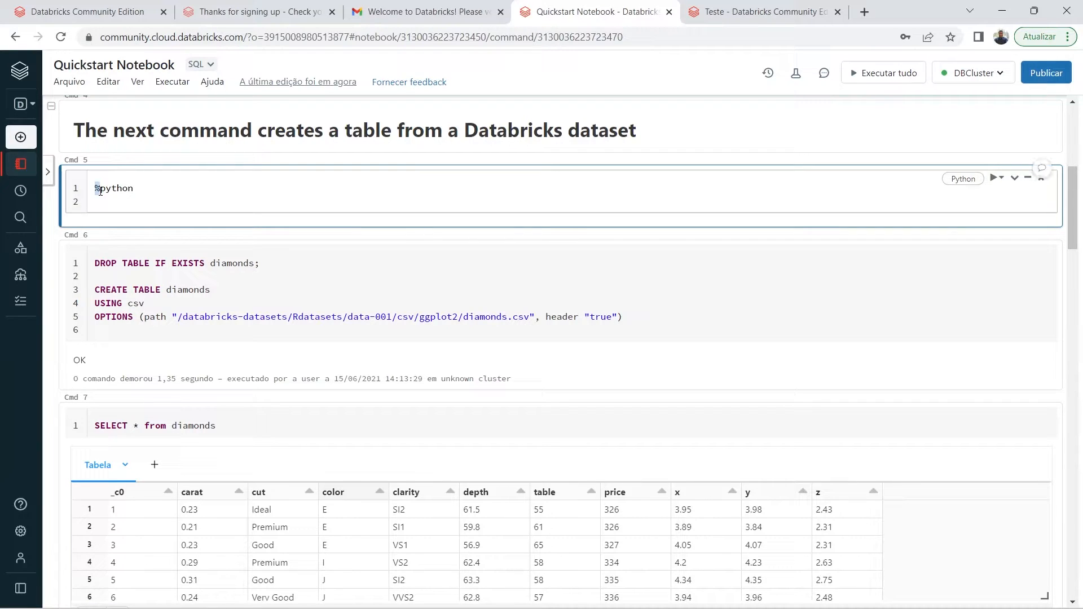
Step: Try replacing the cell's %python marker with r and sql
key("Return")
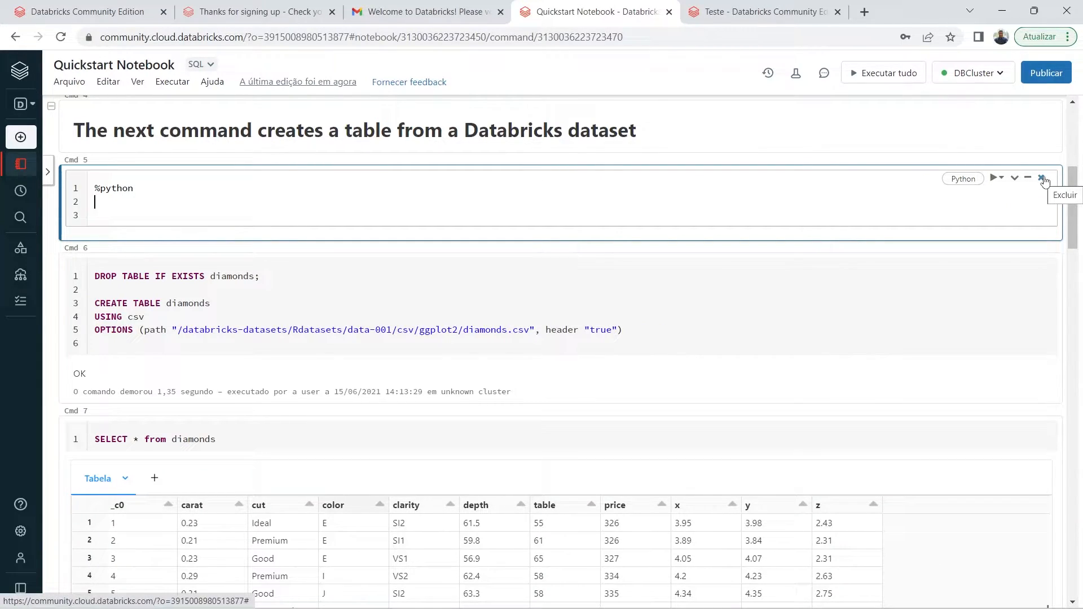
left_click_drag(134, 189, 101, 195)
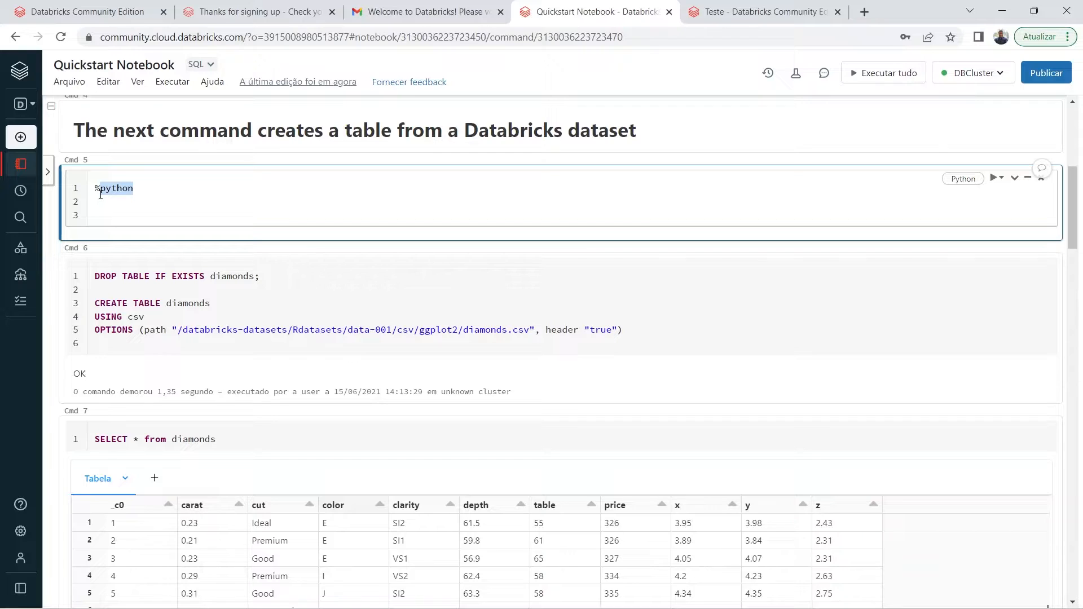
type("r")
key("BackSpace")
type("sql")
key("BackSpace")
key("BackSpace")
key("BackSpace")
Step: Switch the new cell to Scala, then delete it
left_click(970, 179)
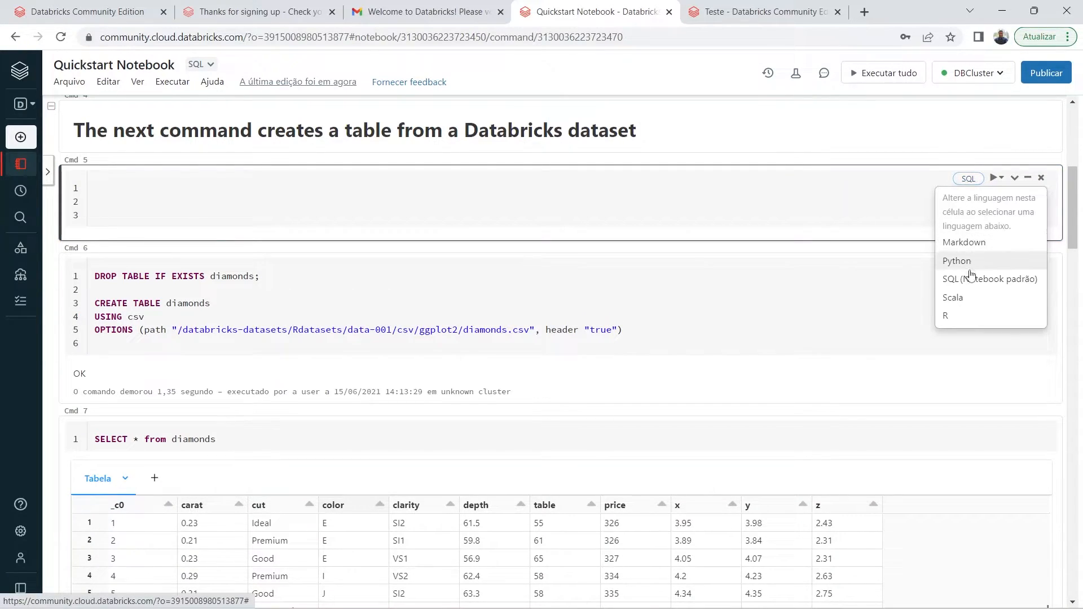
left_click(964, 296)
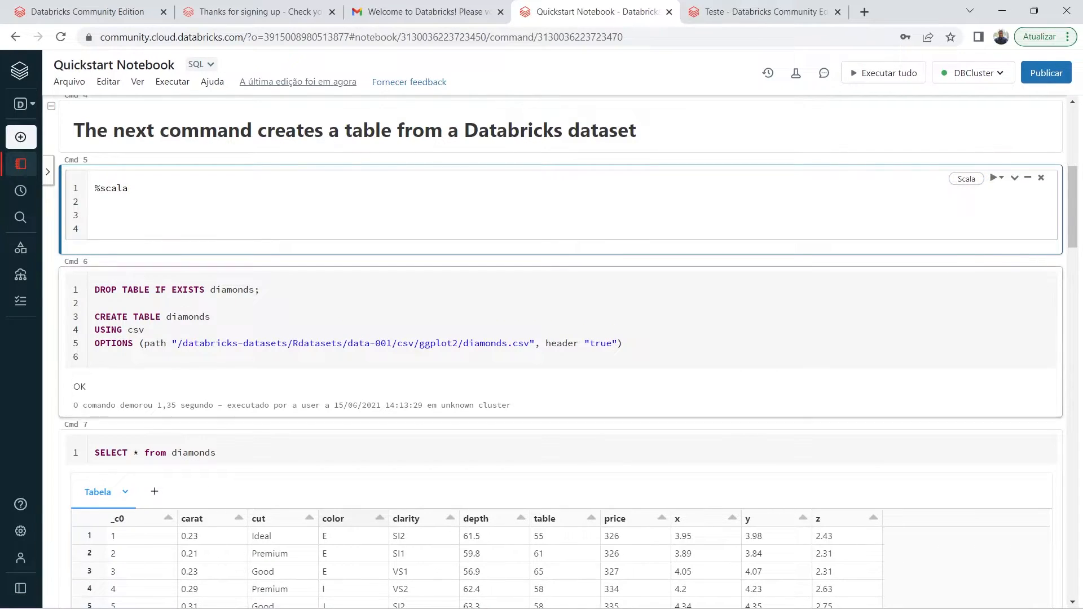
left_click_drag(140, 191, 71, 186)
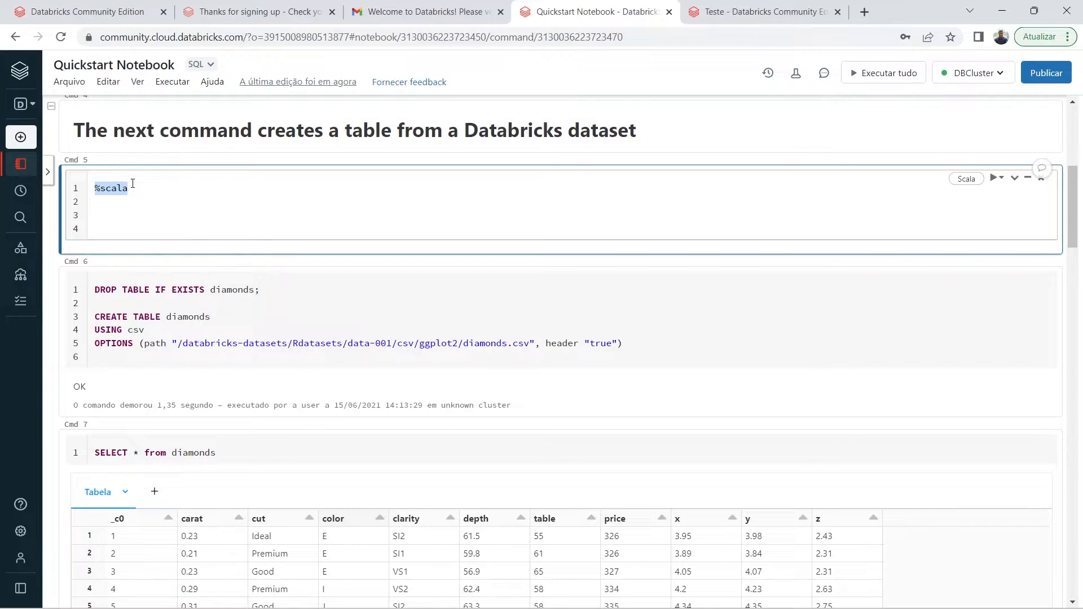
left_click(1042, 178)
left_click(654, 291)
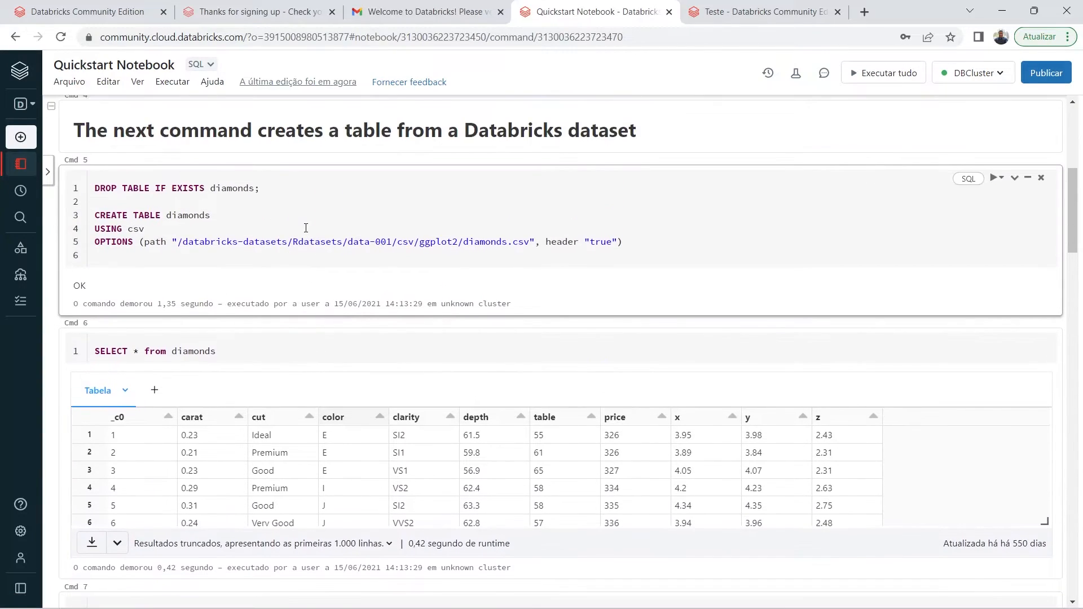
scroll(306, 228, "up", 2)
left_click(268, 261)
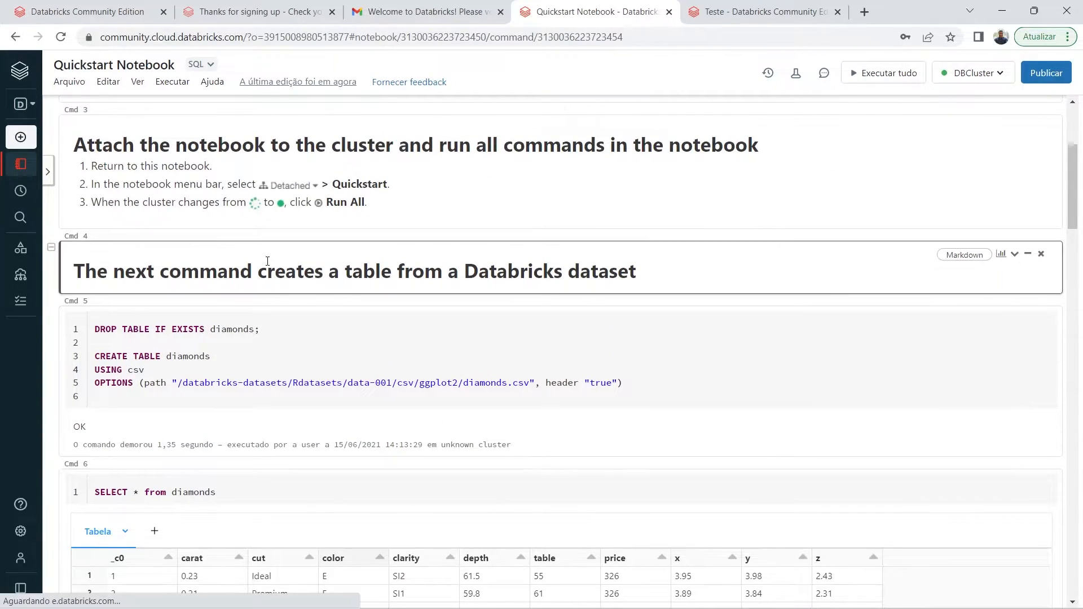
double_click(268, 262)
left_click_drag(96, 263, 459, 289)
left_click(119, 264)
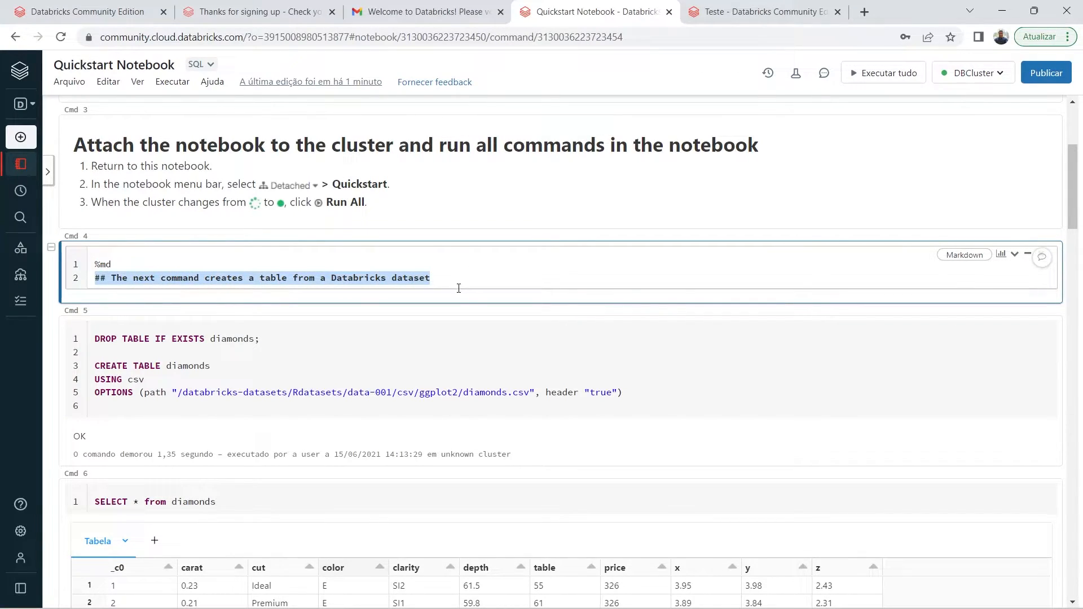
left_click(438, 302)
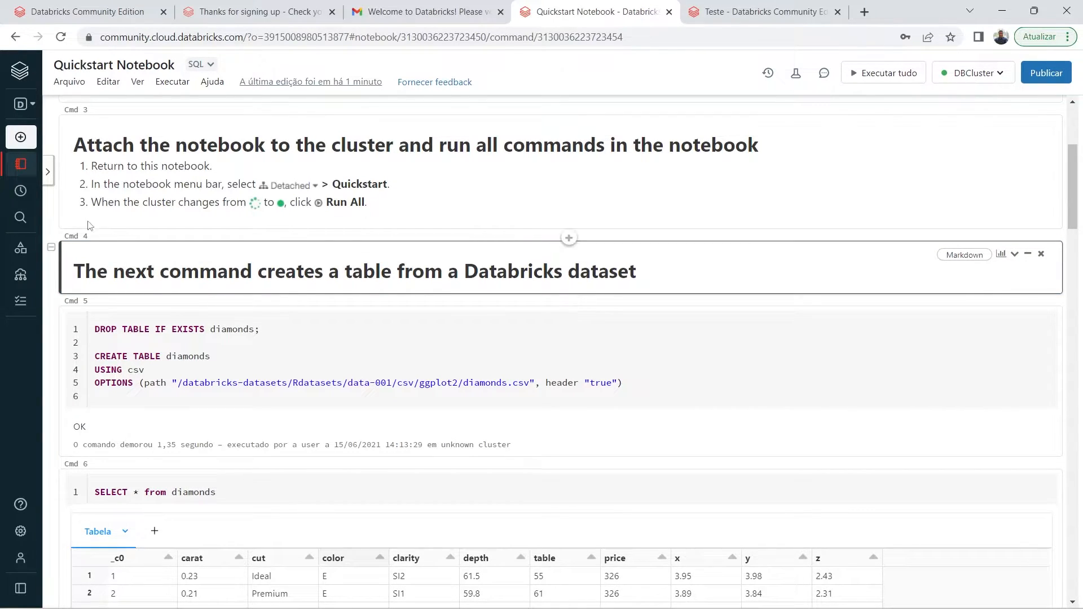
left_click(48, 172)
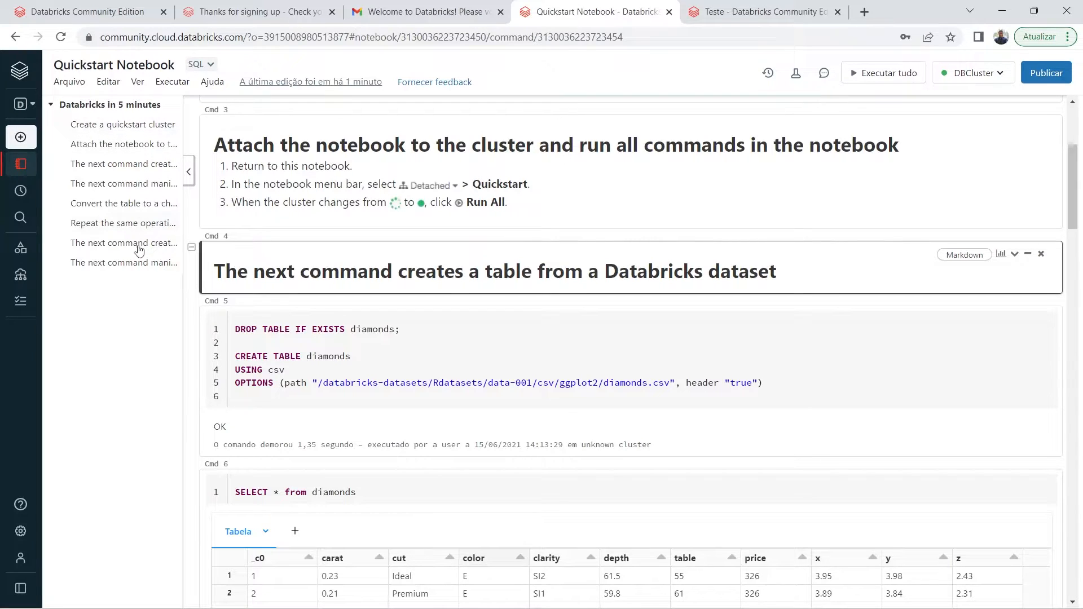
left_click(188, 174)
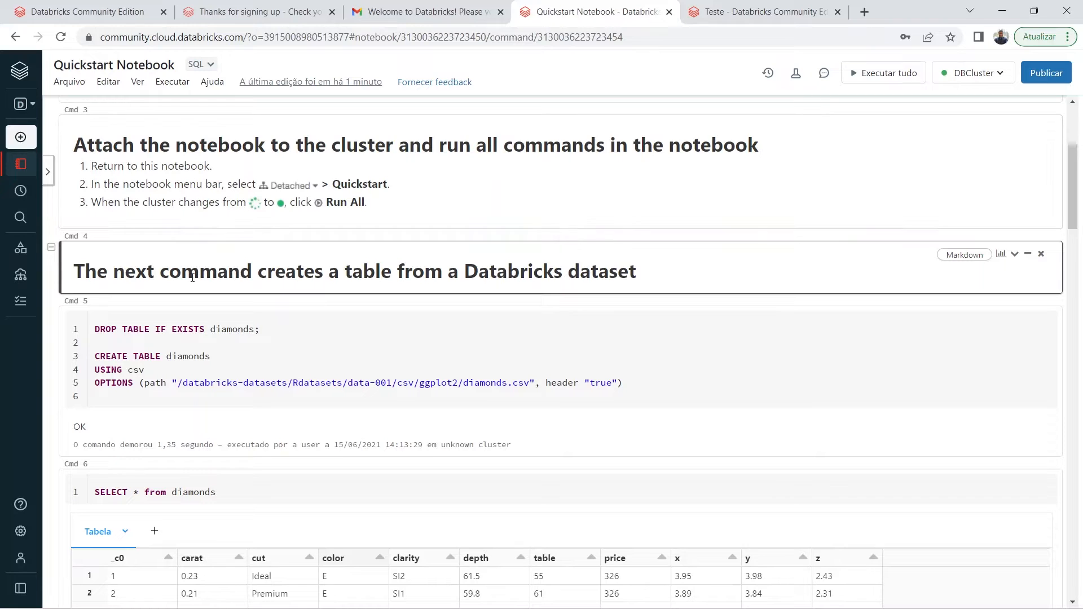
scroll(193, 270, "up", 1)
scroll(193, 270, "down", 2)
scroll(192, 270, "down", 3)
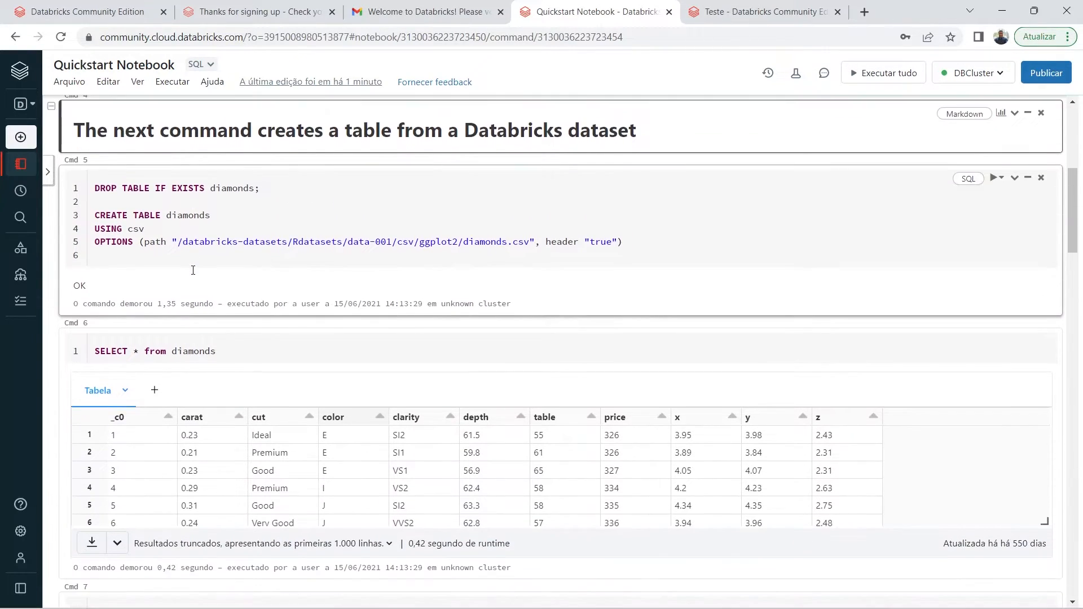
scroll(194, 275, "up", 1)
left_click_drag(210, 188, 268, 187)
left_click(267, 186)
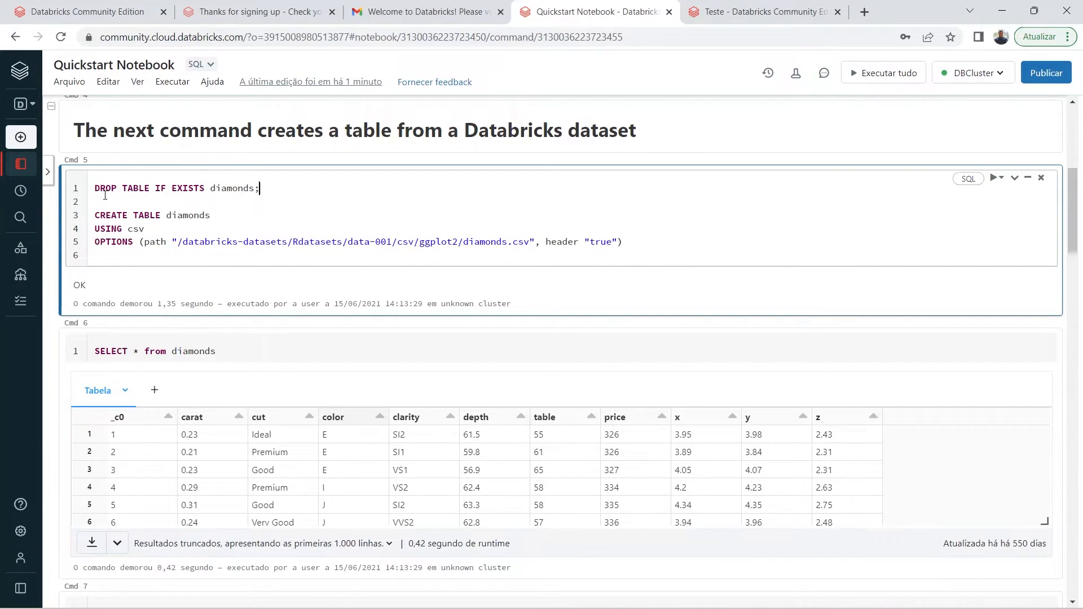
left_click_drag(92, 188, 265, 188)
left_click(267, 189)
left_click_drag(92, 187, 260, 186)
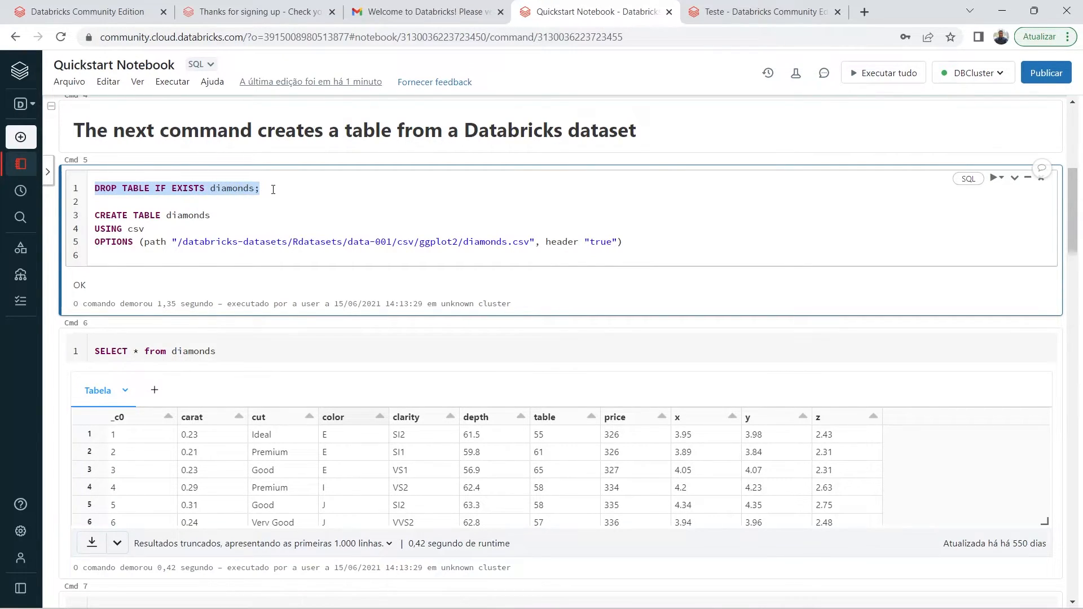
left_click(273, 189)
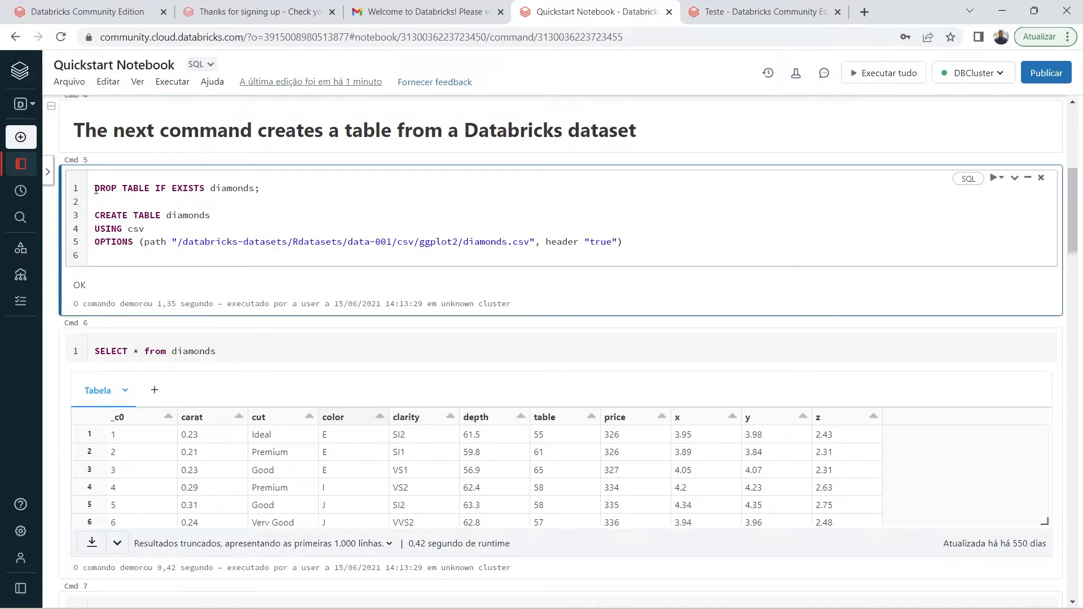
left_click_drag(151, 187, 91, 191)
left_click_drag(156, 189, 253, 186)
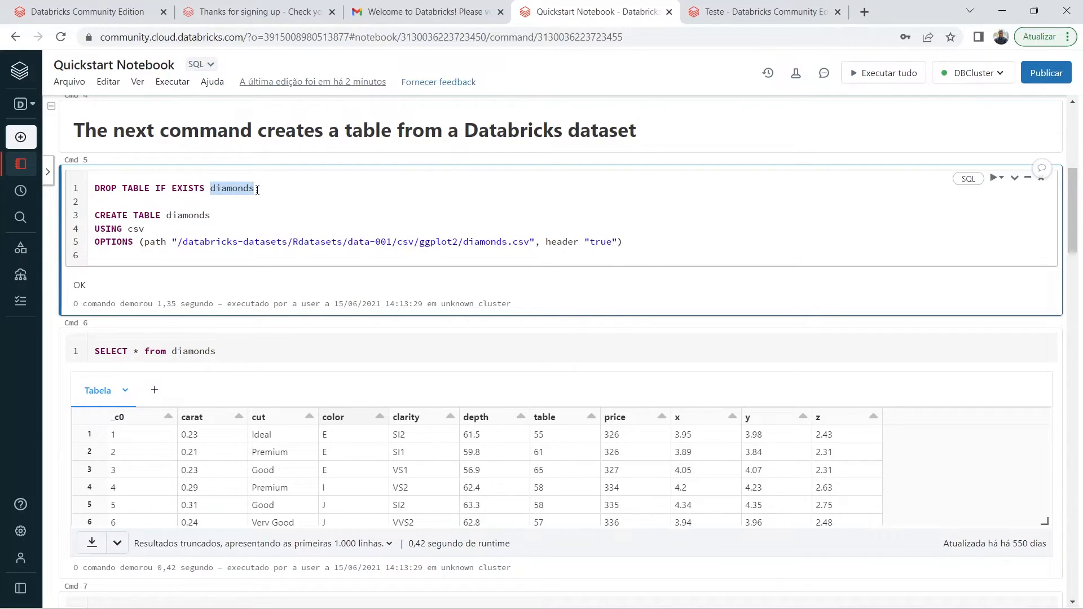
left_click(256, 191)
left_click_drag(94, 215, 211, 215)
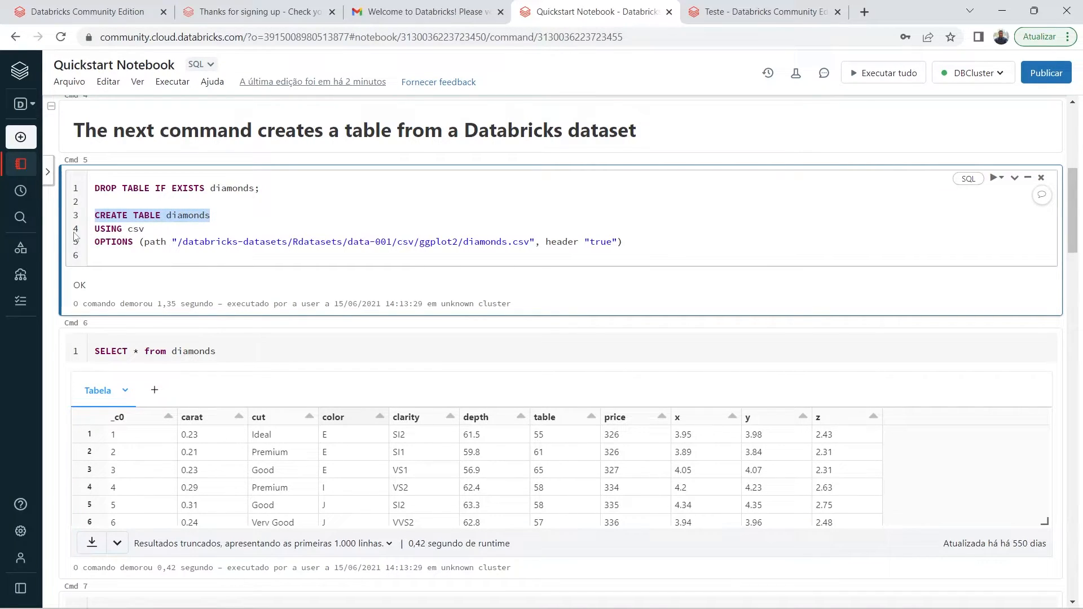
left_click_drag(96, 228, 147, 227)
left_click(146, 228)
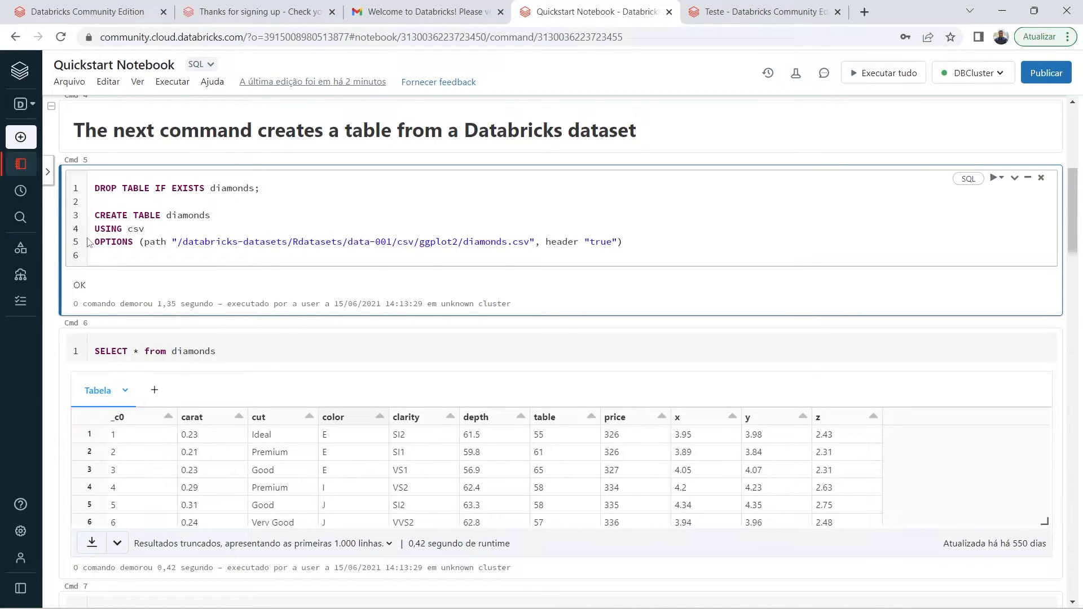
left_click_drag(93, 239, 136, 242)
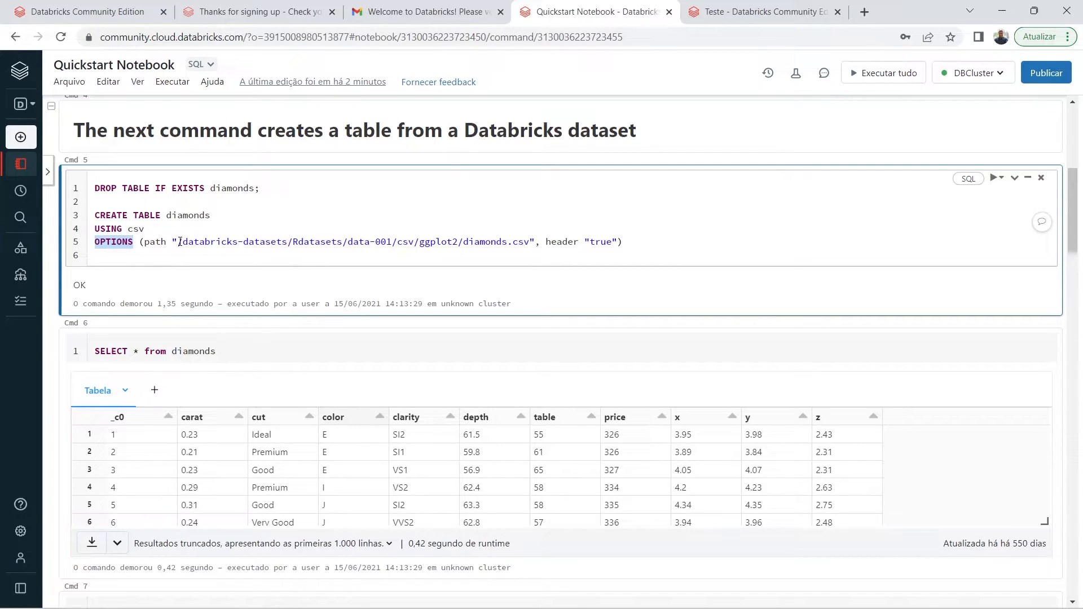
left_click_drag(178, 242, 205, 242)
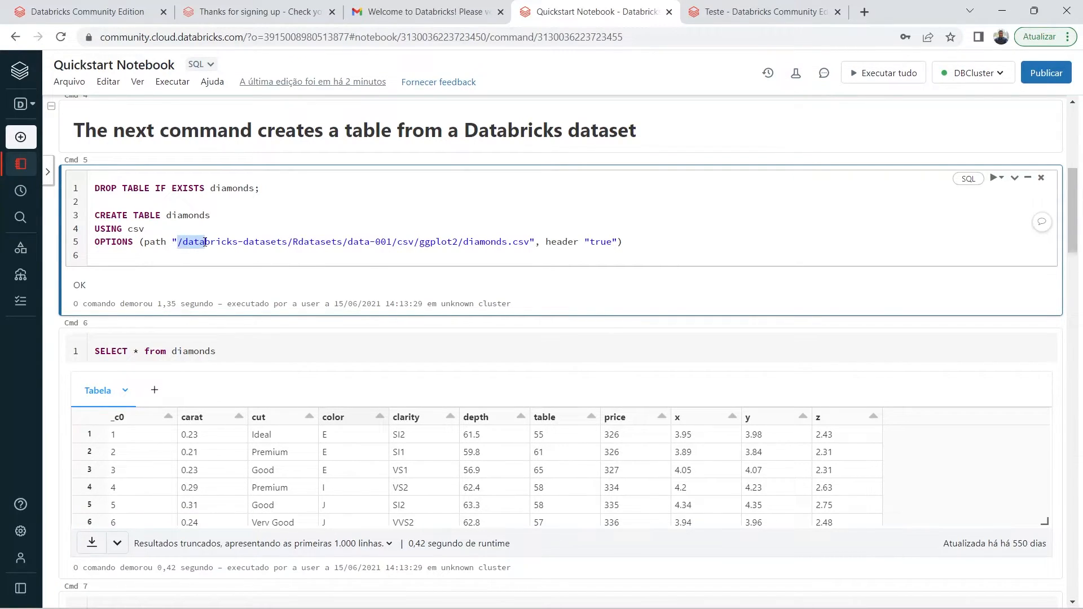
left_click(206, 242)
left_click_drag(178, 242, 528, 240)
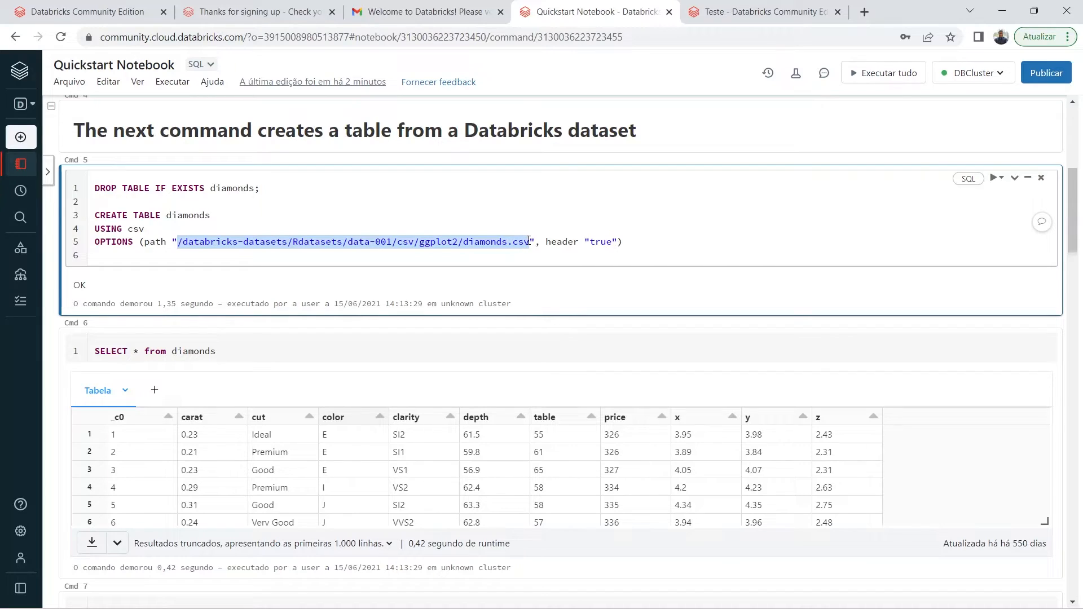
left_click(215, 247)
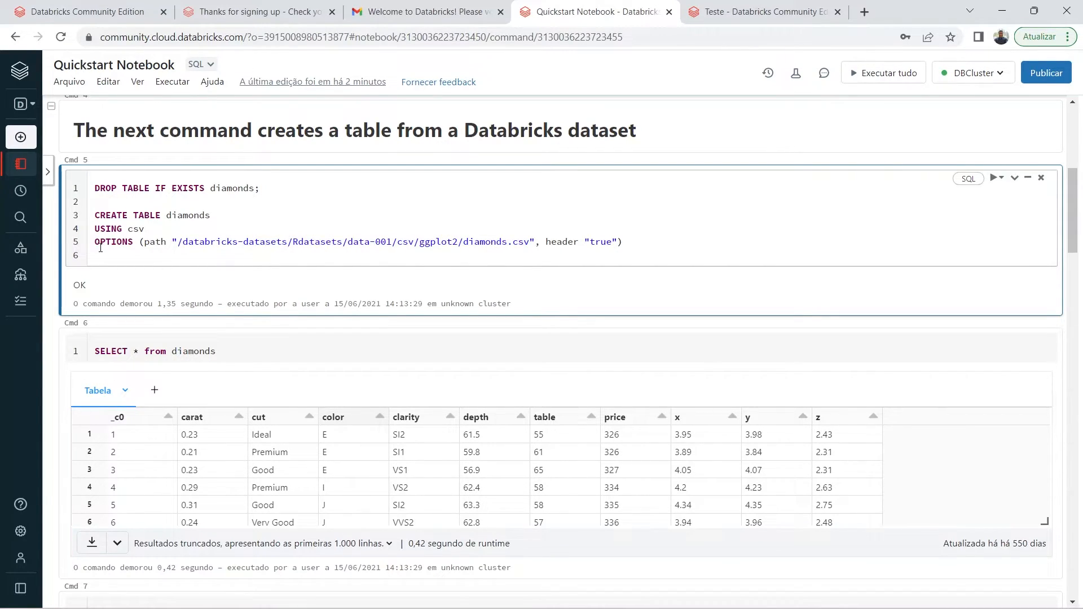
left_click_drag(177, 246, 529, 241)
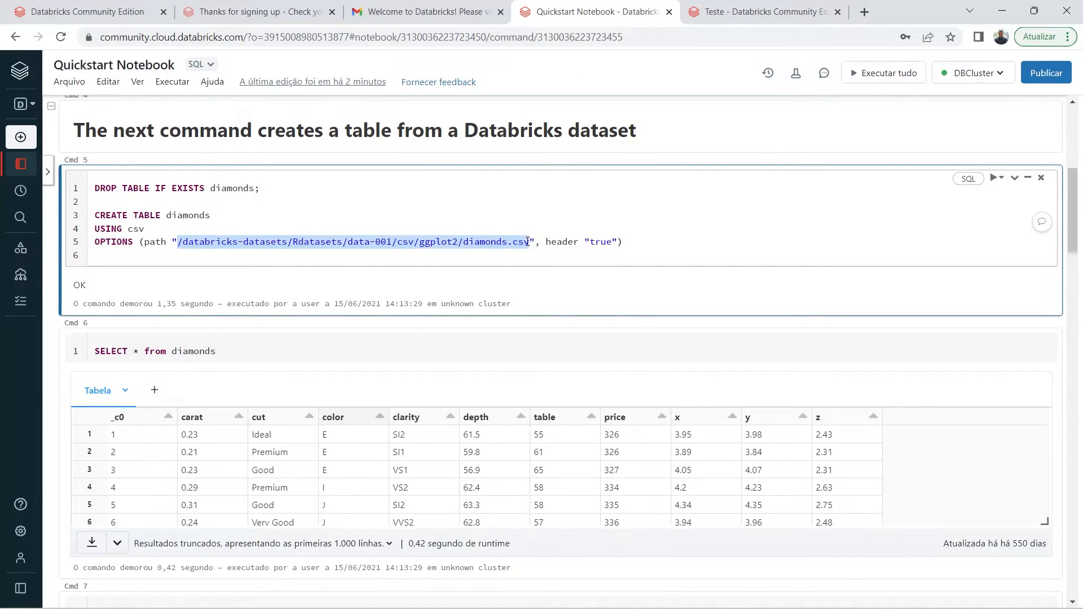
mouse_move(483, 164)
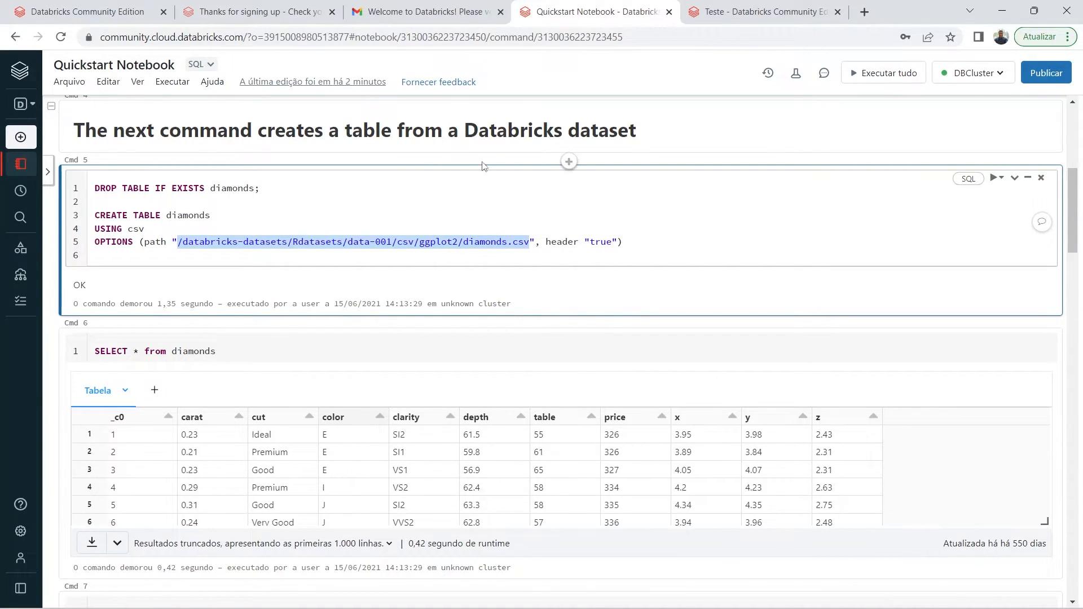
left_click(570, 163)
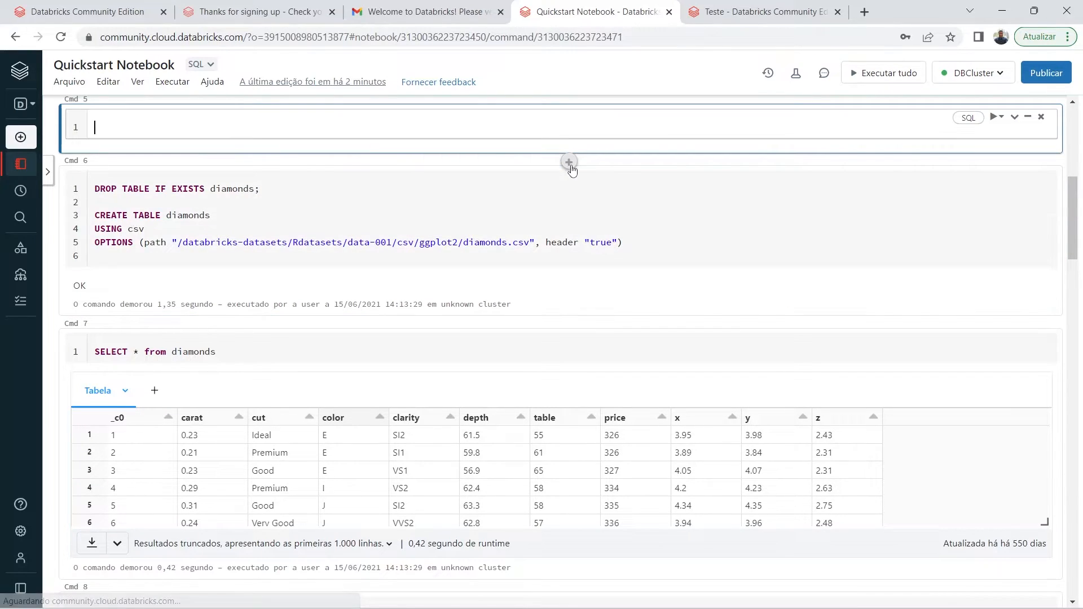
Step: Copy /databricks-datasets from the csv path and place the caret in the empty cell
scroll(406, 195, "up", 3)
left_click(259, 261)
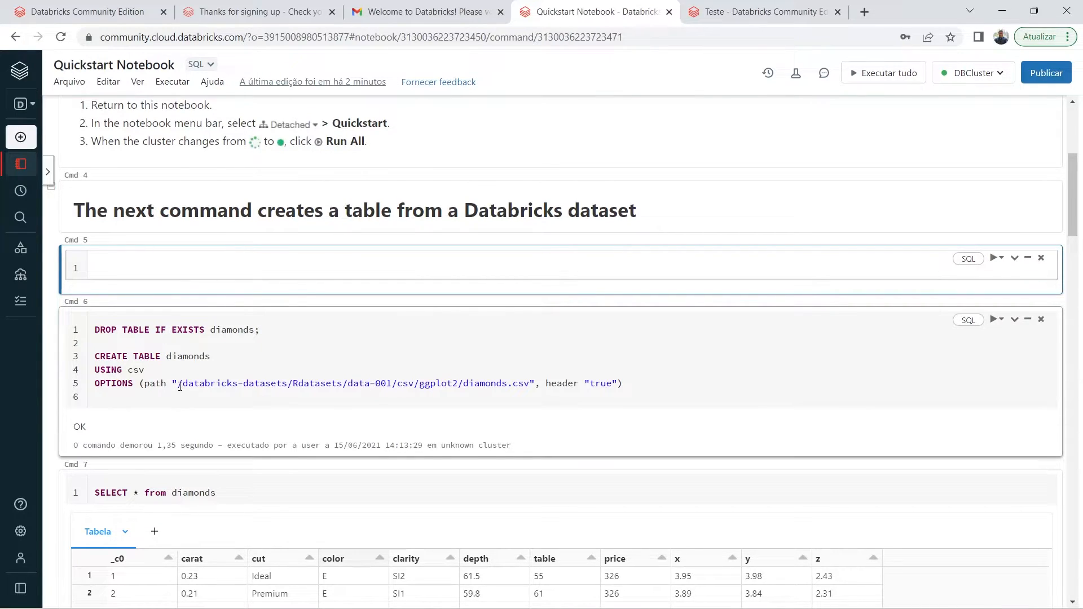
left_click_drag(178, 385, 288, 385)
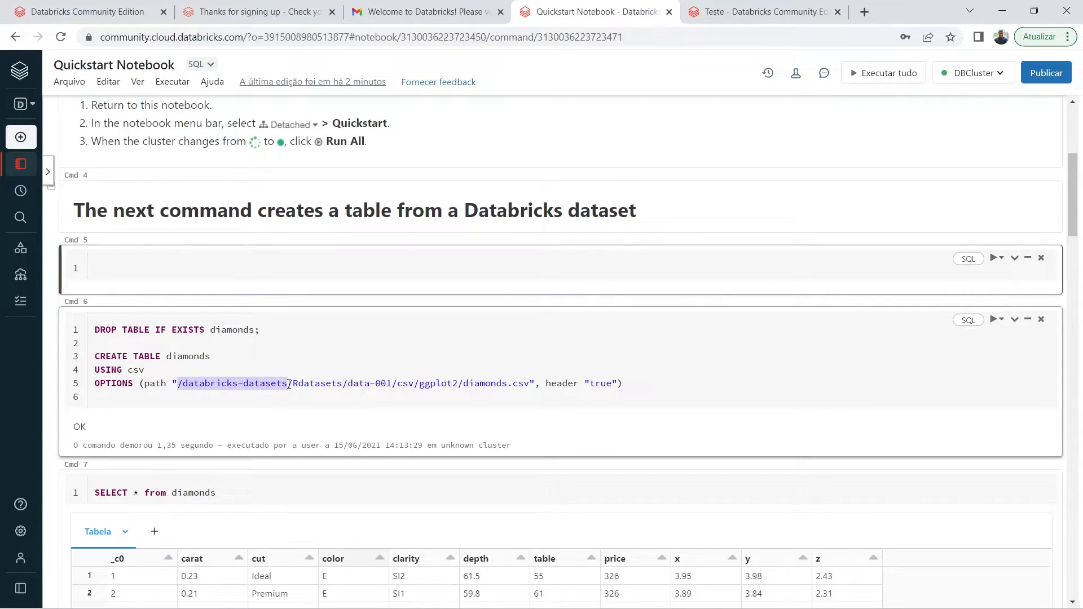
right_click(253, 385)
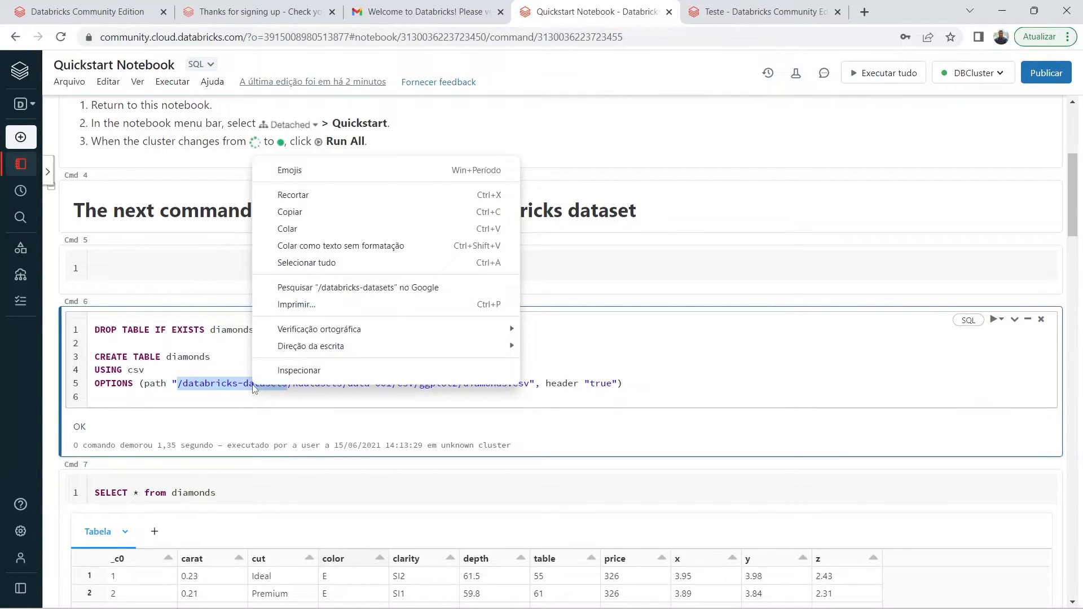
left_click(308, 213)
left_click(208, 269)
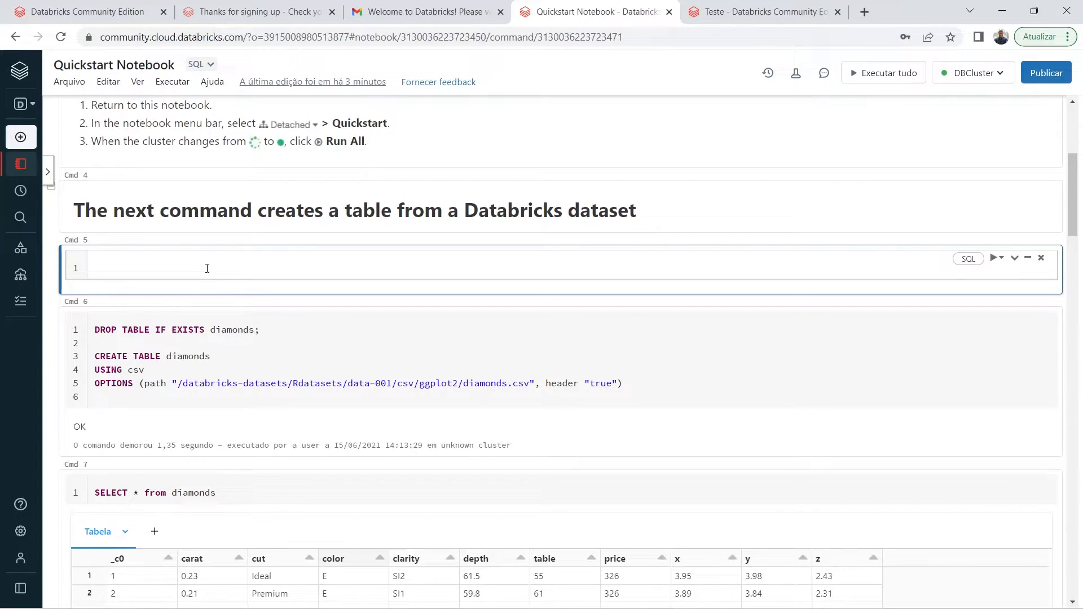
Step: Enter and run a new cell with %fs ls /databricks-datasets, listing the 55 dataset entries
type("%fs")
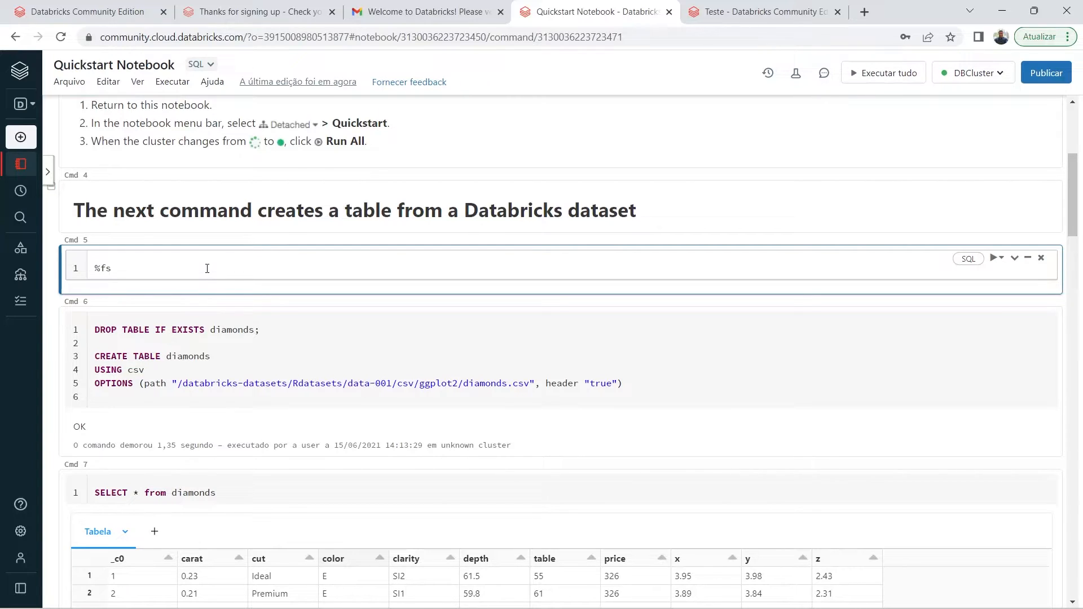
key("Return")
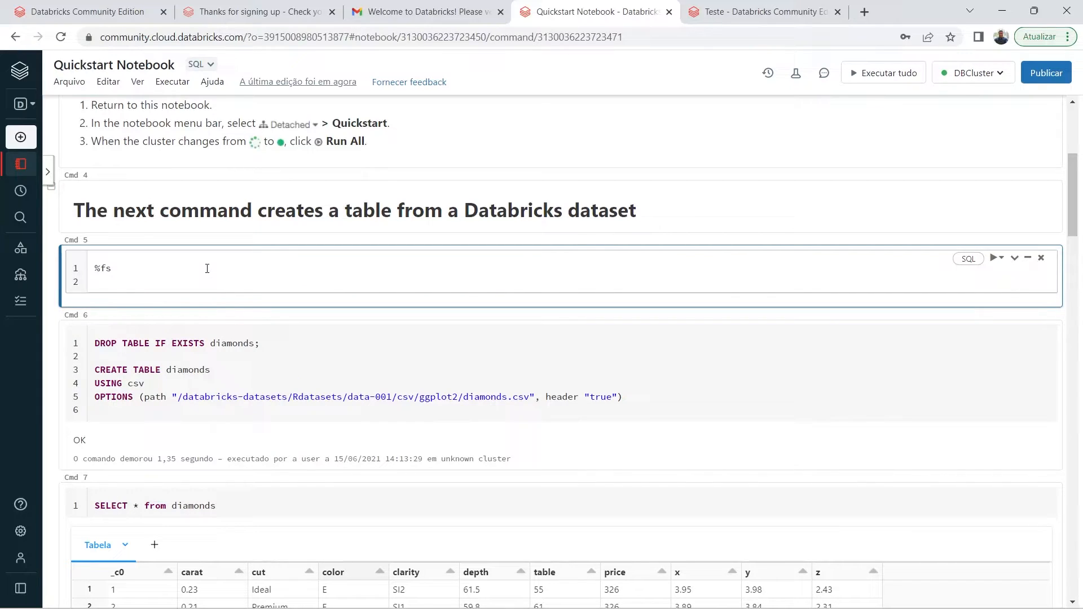
type("ls")
key("ctrl+v")
key("shift+Return")
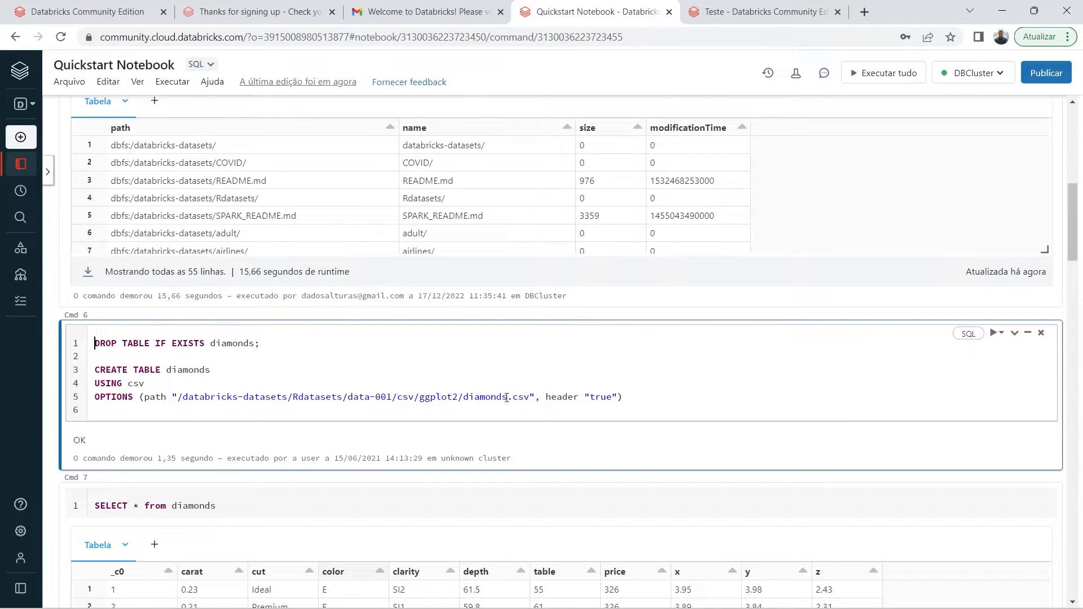
scroll(302, 265, "down", 1)
scroll(302, 265, "up", 4)
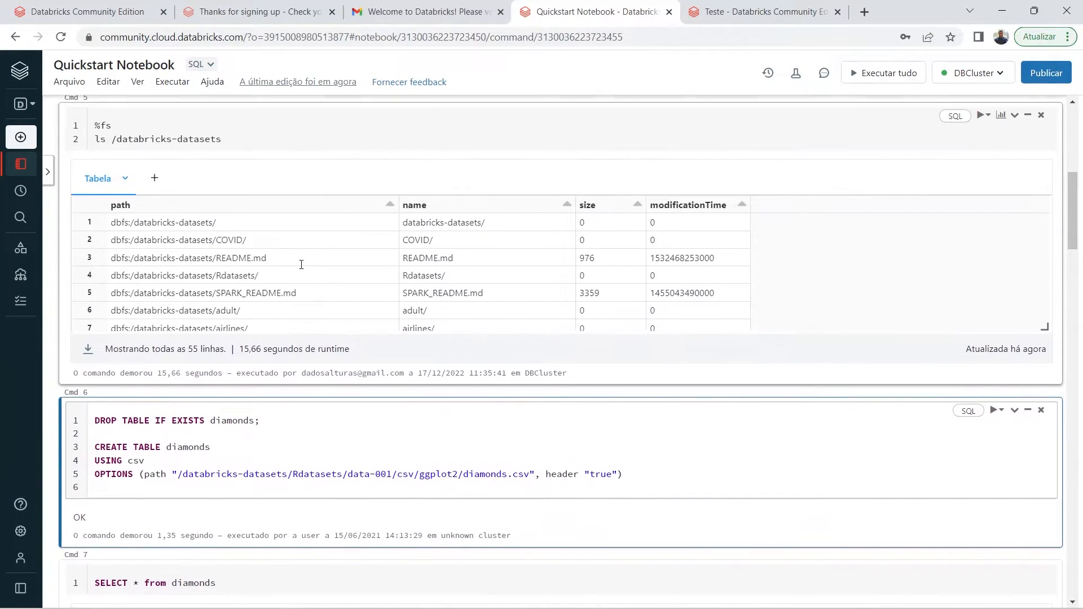
scroll(306, 280, "down", 1)
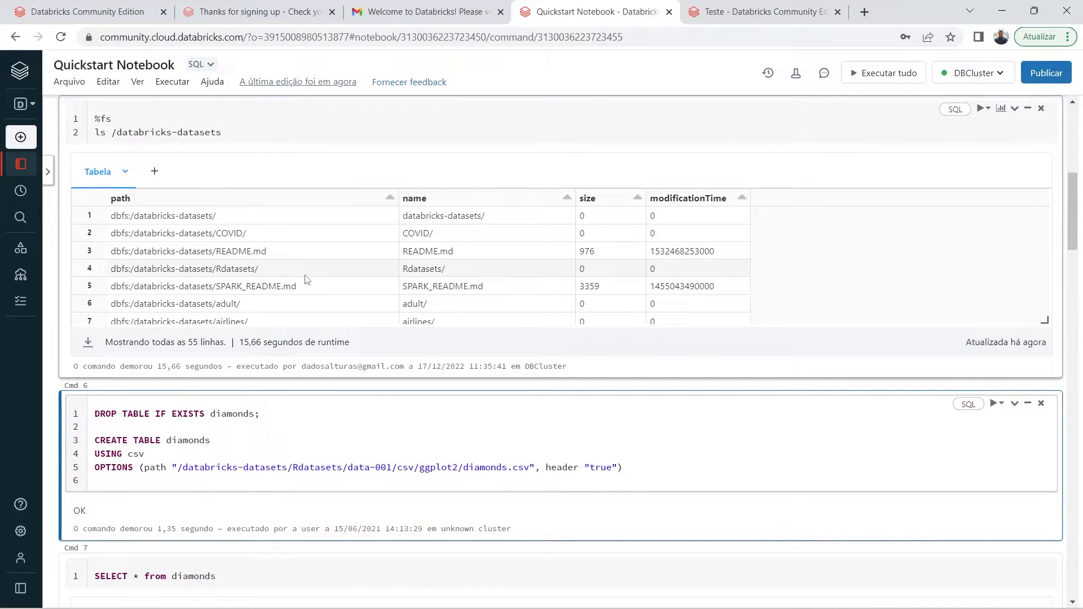
left_click(306, 280)
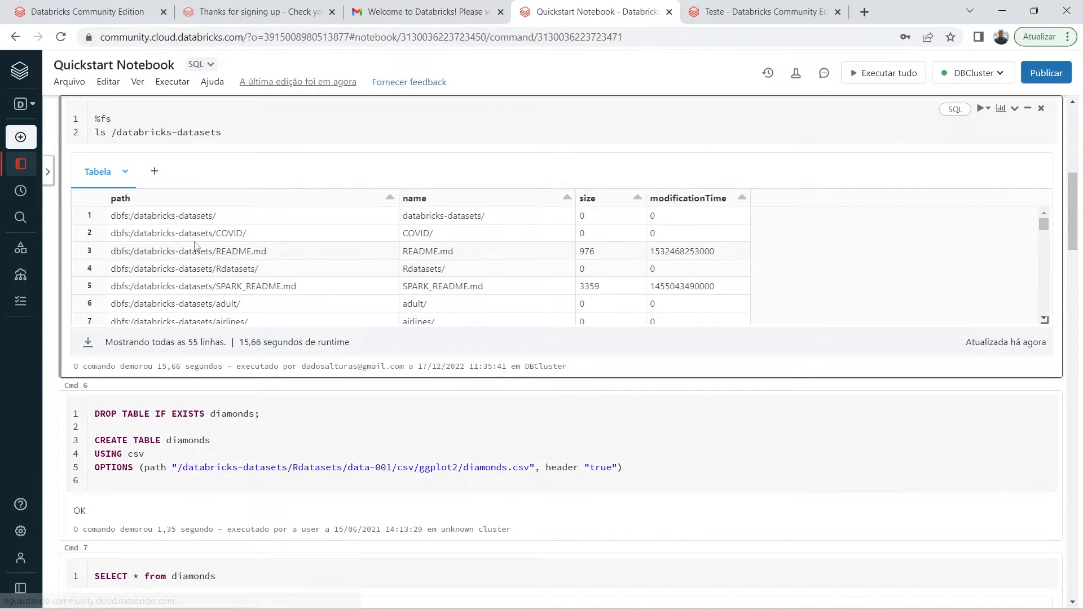
left_click_drag(213, 233, 283, 255)
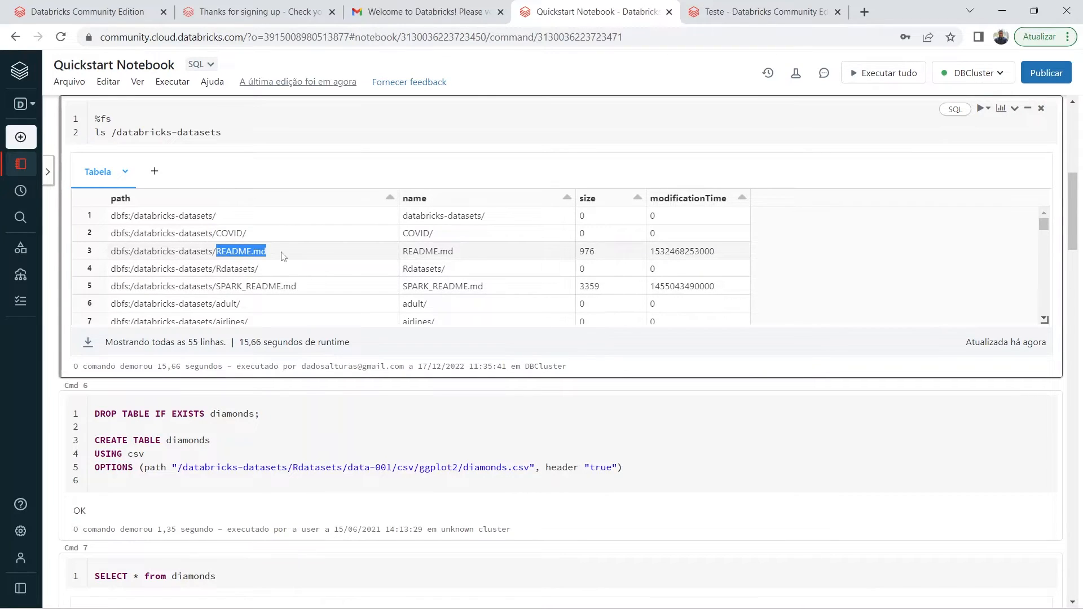
left_click(283, 256)
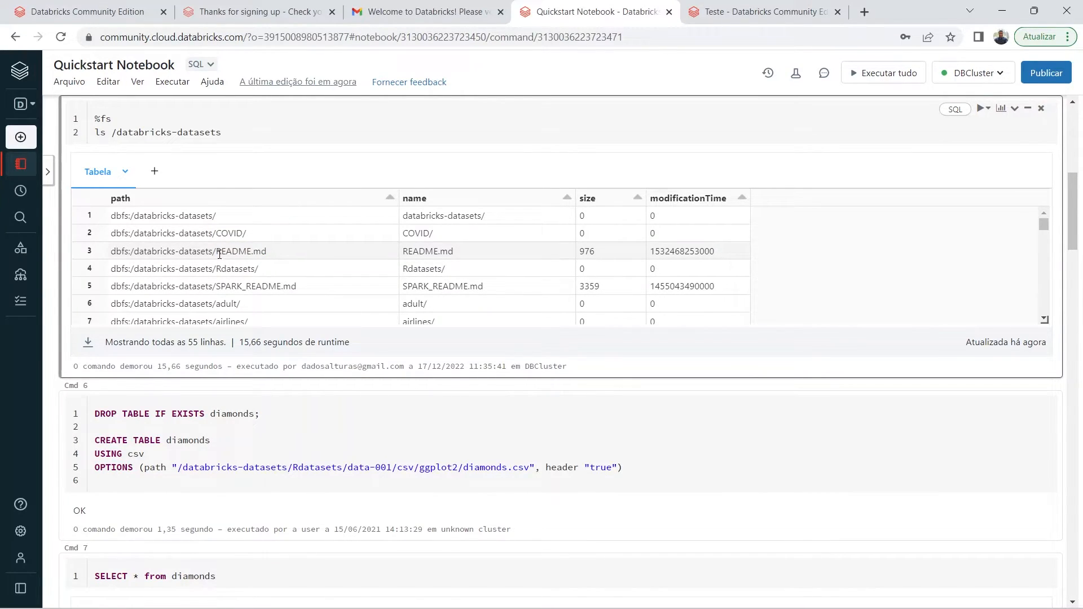
left_click_drag(217, 251, 277, 258)
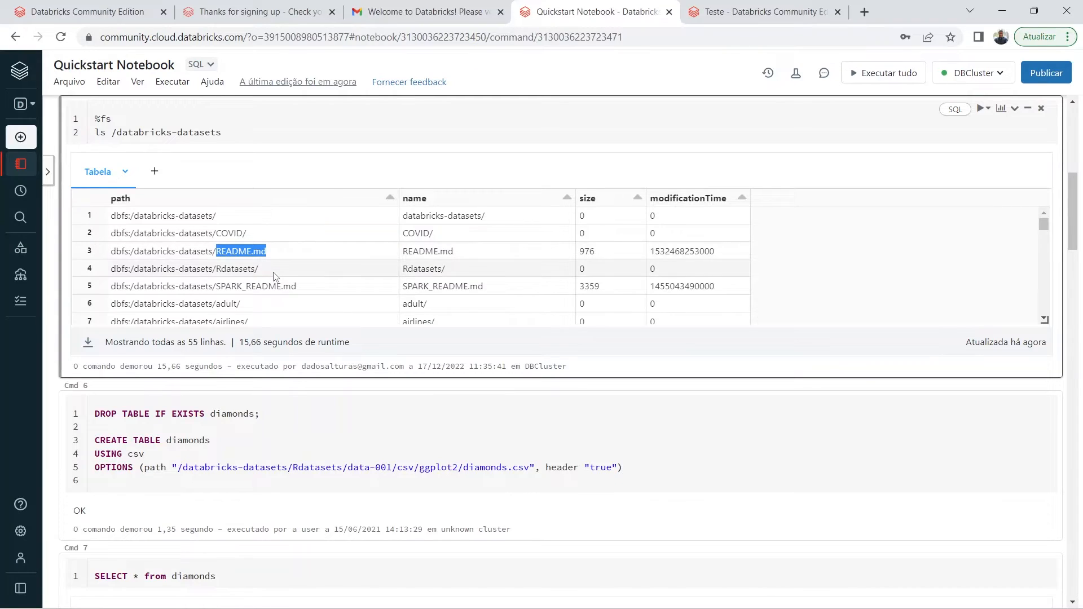
left_click(275, 275)
scroll(275, 275, "down", 2)
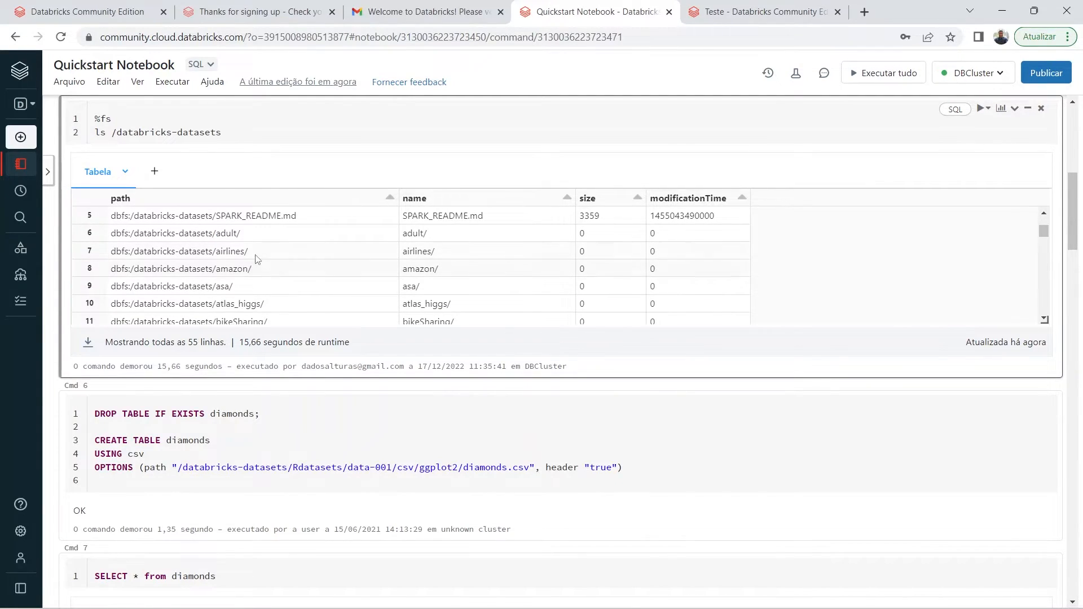
left_click_drag(221, 251, 300, 253)
left_click_drag(220, 269, 269, 275)
scroll(257, 280, "down", 1)
scroll(256, 281, "down", 2)
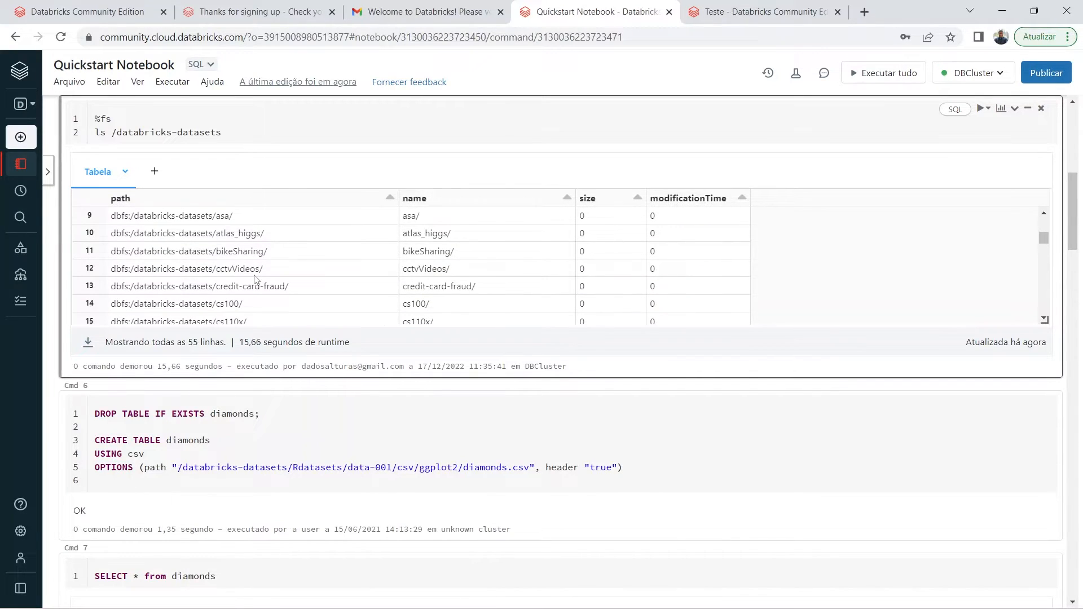
left_click_drag(224, 251, 299, 255)
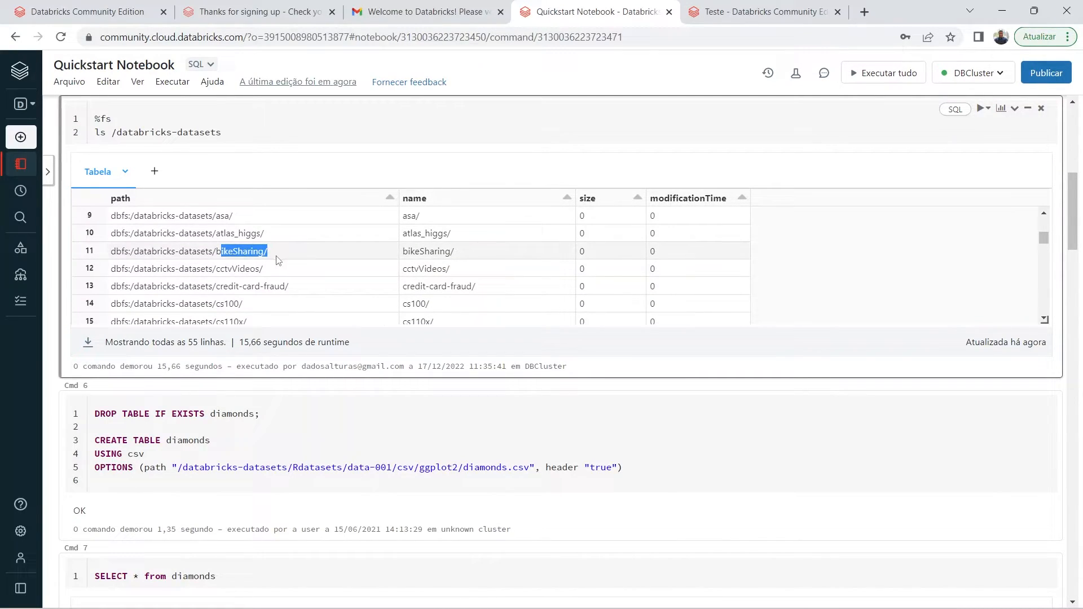
scroll(277, 260, "down", 2)
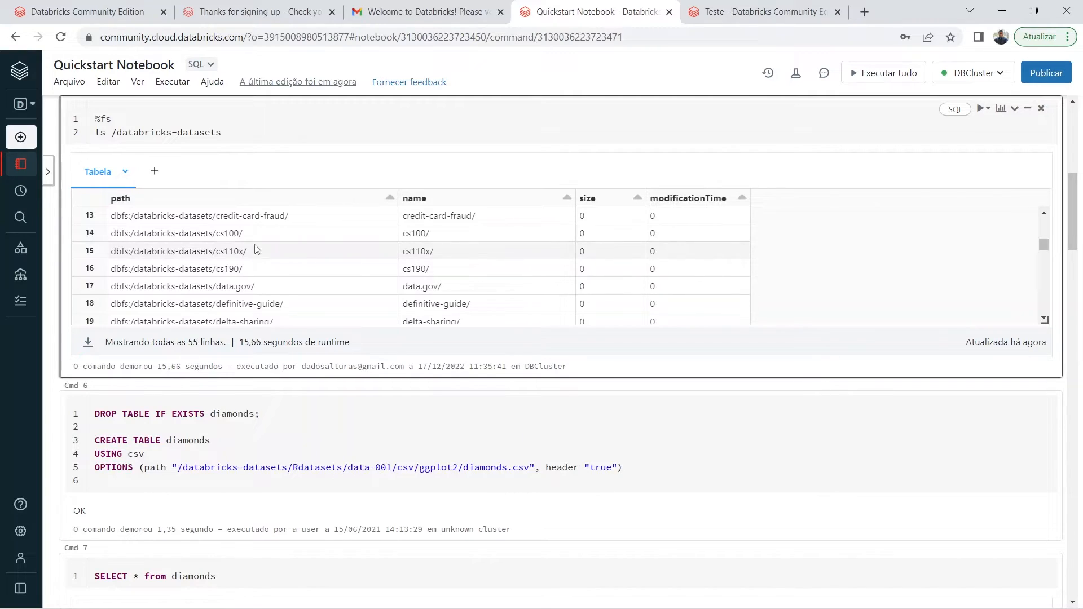
left_click_drag(231, 216, 286, 217)
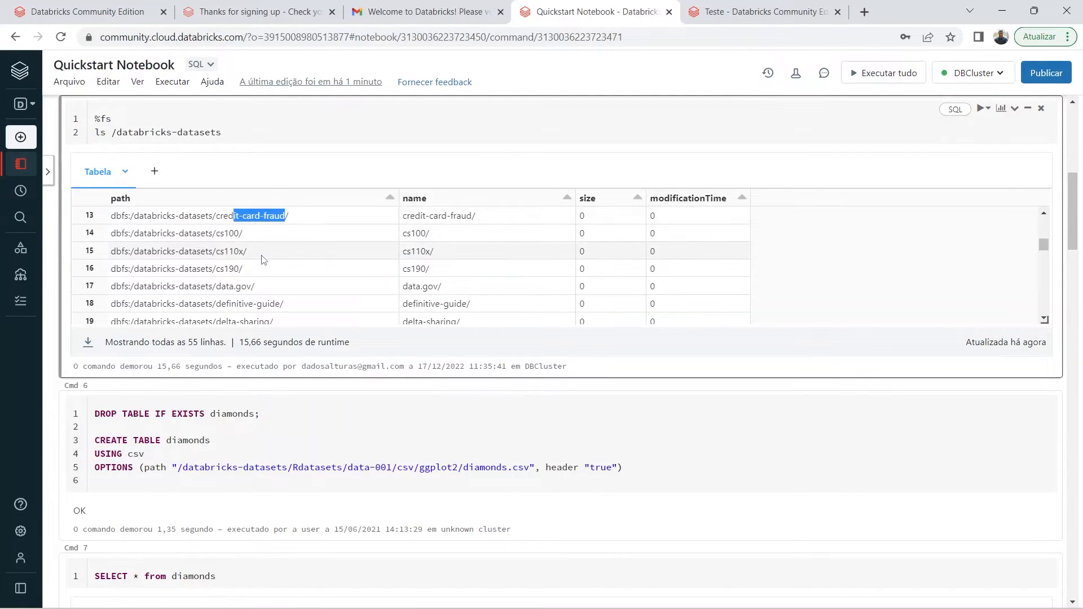
scroll(263, 259, "down", 2)
left_click_drag(224, 269, 282, 271)
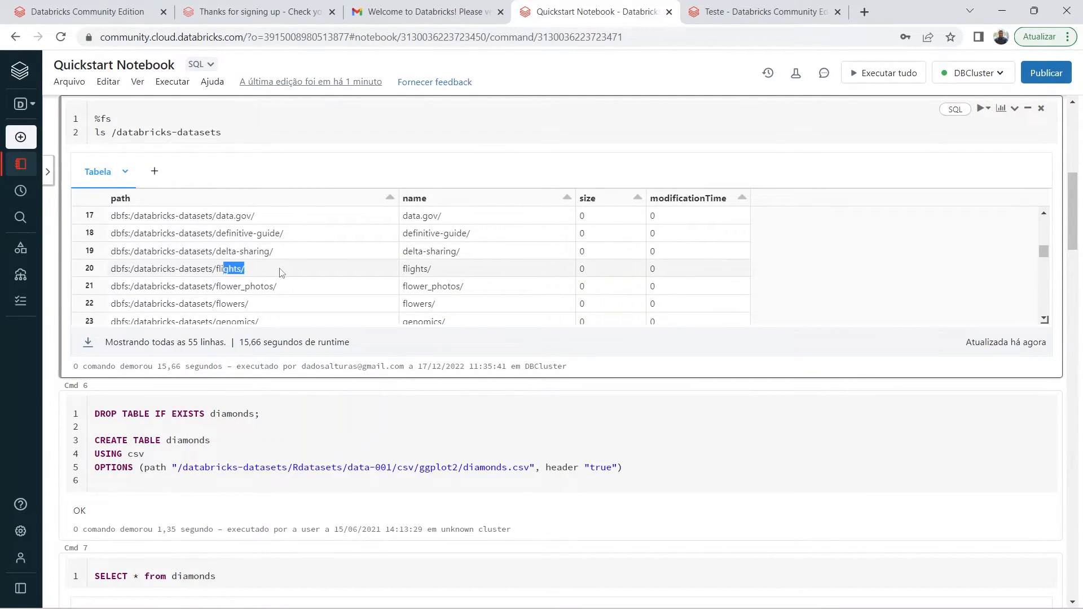
scroll(281, 273, "down", 2)
left_click_drag(233, 216, 278, 219)
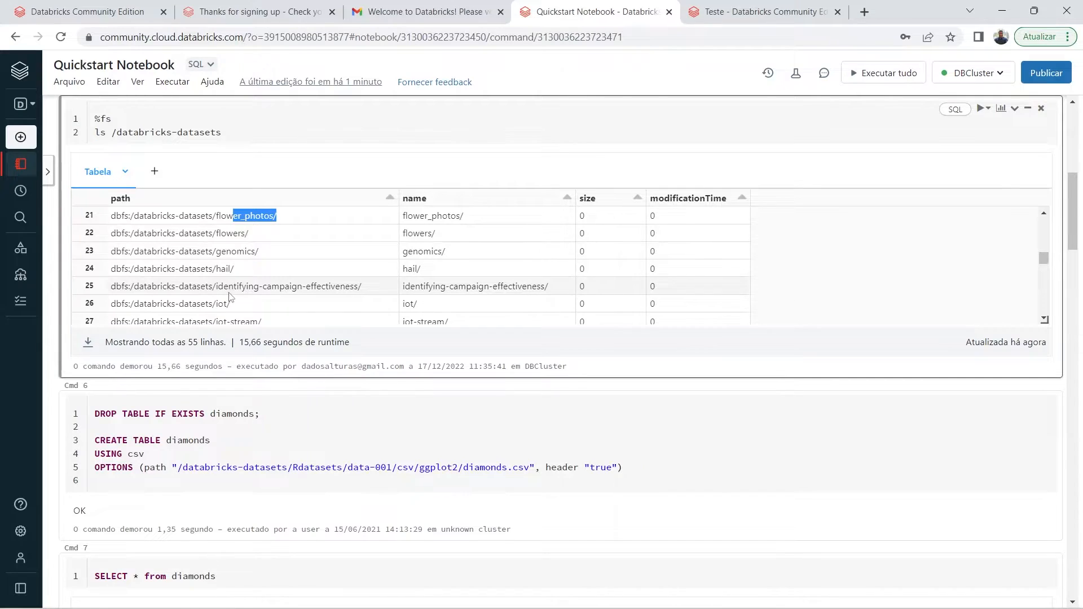
scroll(232, 295, "down", 2)
scroll(232, 295, "down", 2)
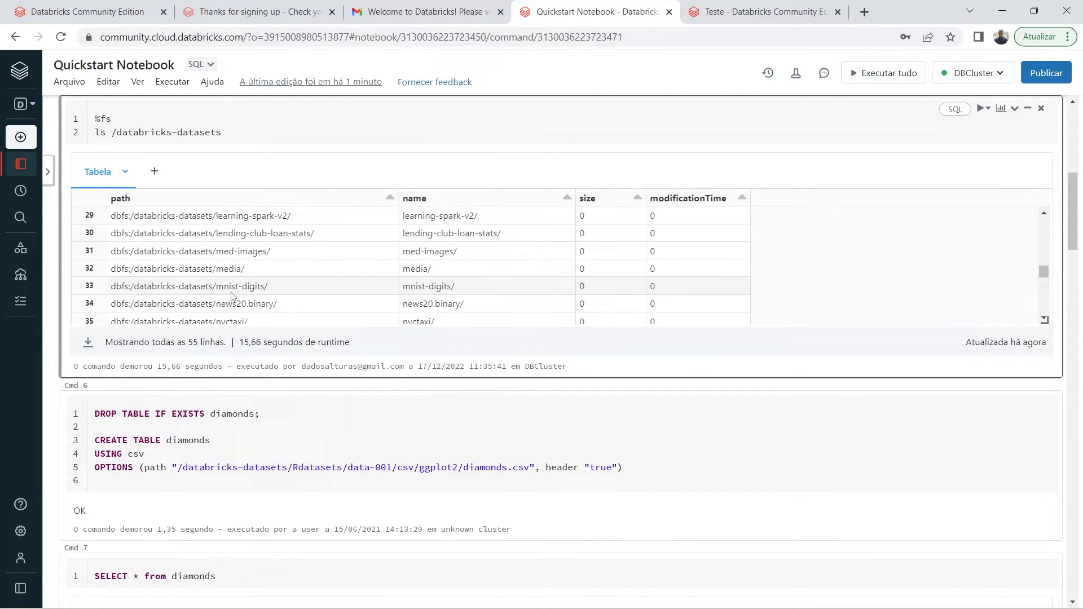
left_click_drag(229, 284, 293, 286)
scroll(294, 288, "down", 4)
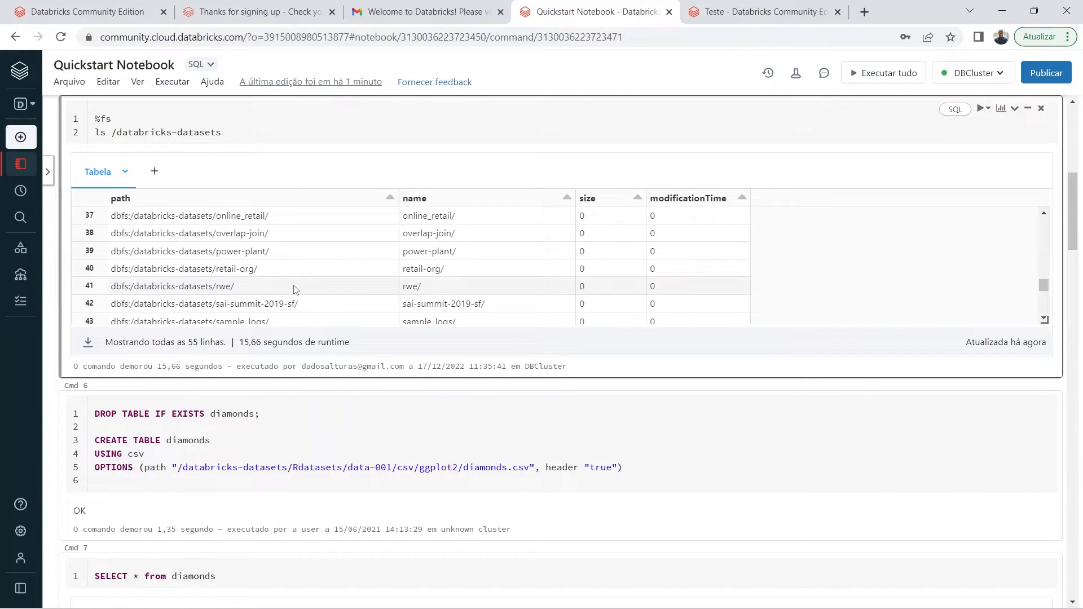
scroll(295, 289, "down", 6)
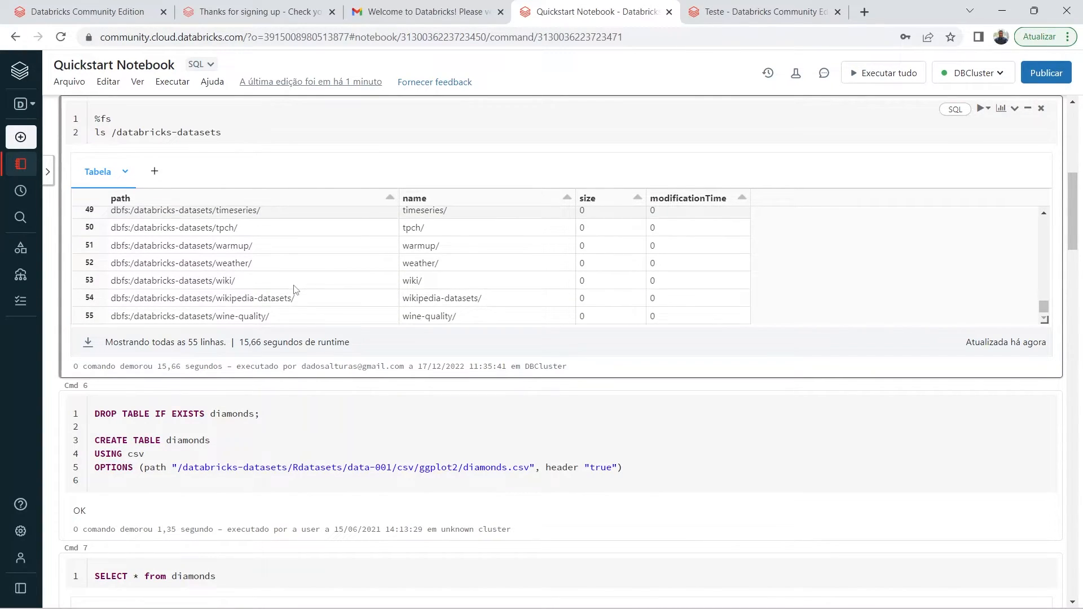
left_click_drag(231, 298, 293, 297)
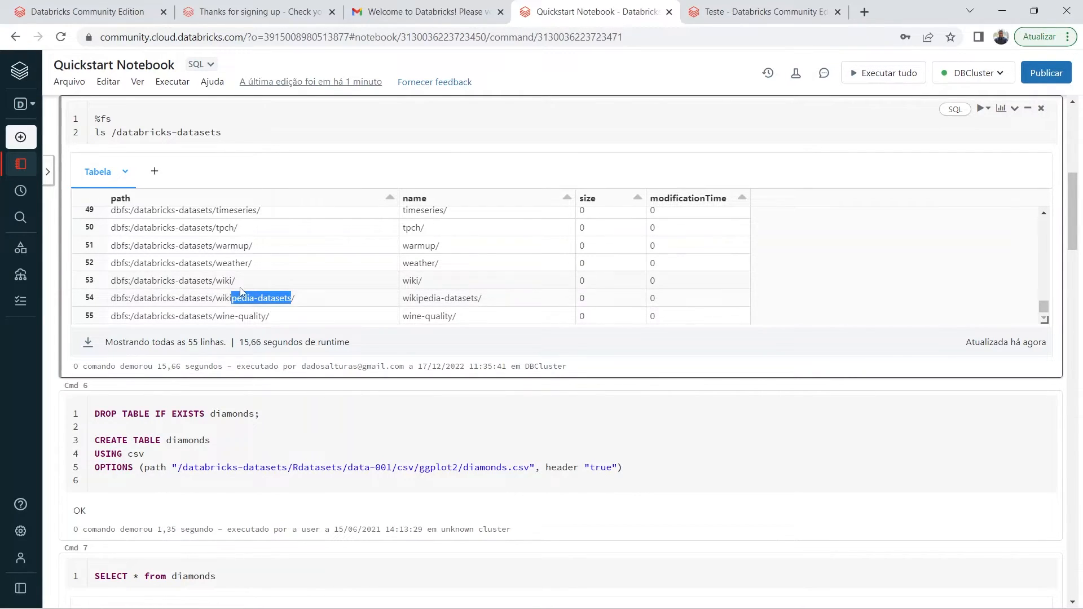
scroll(270, 269, "up", 1)
scroll(270, 270, "up", 13)
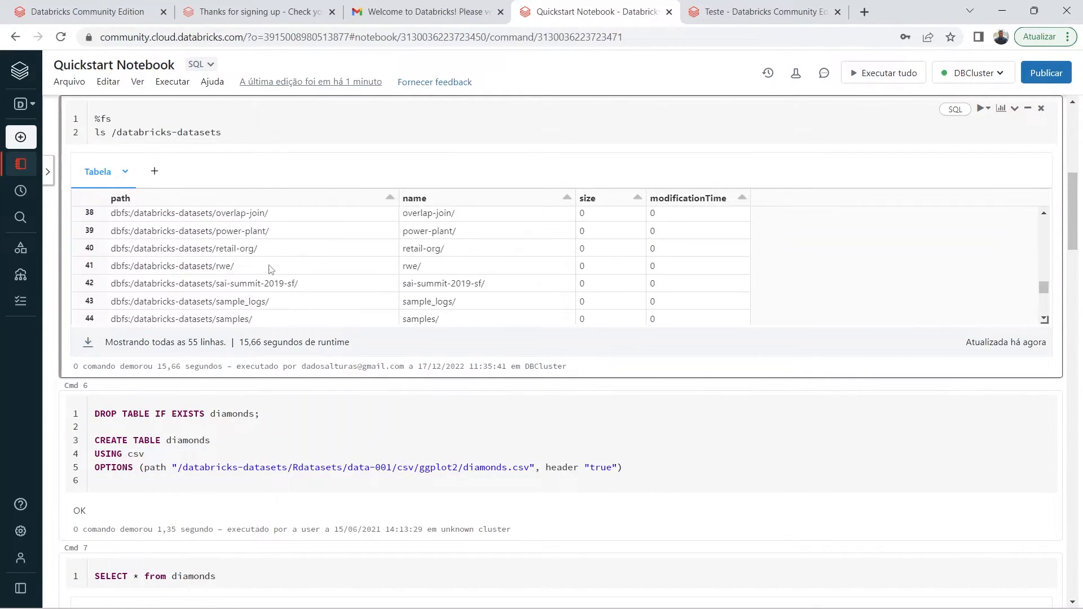
scroll(270, 270, "up", 2)
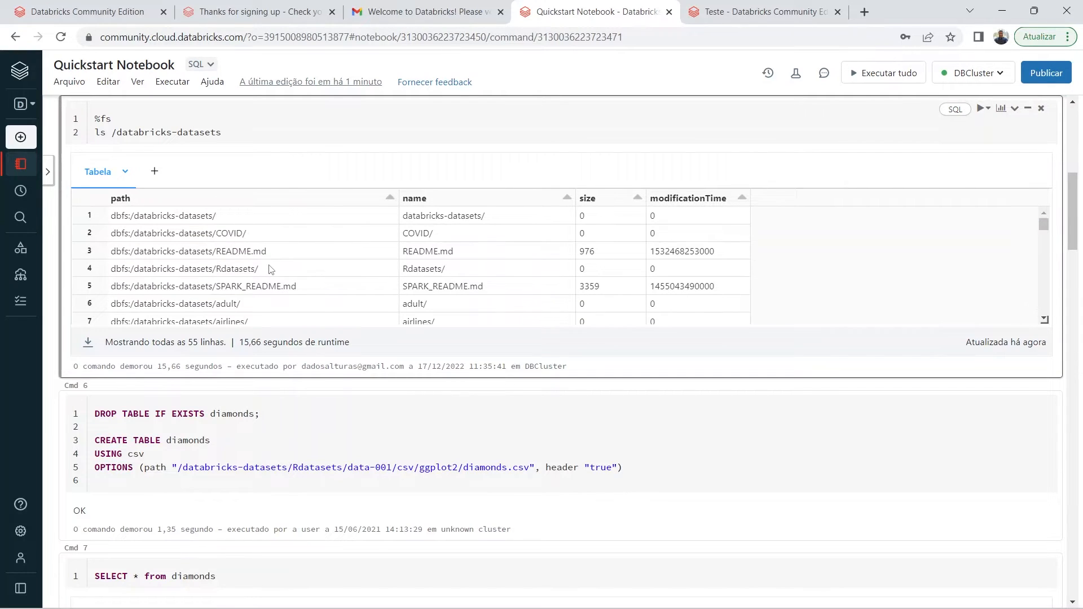
scroll(269, 270, "up", 3)
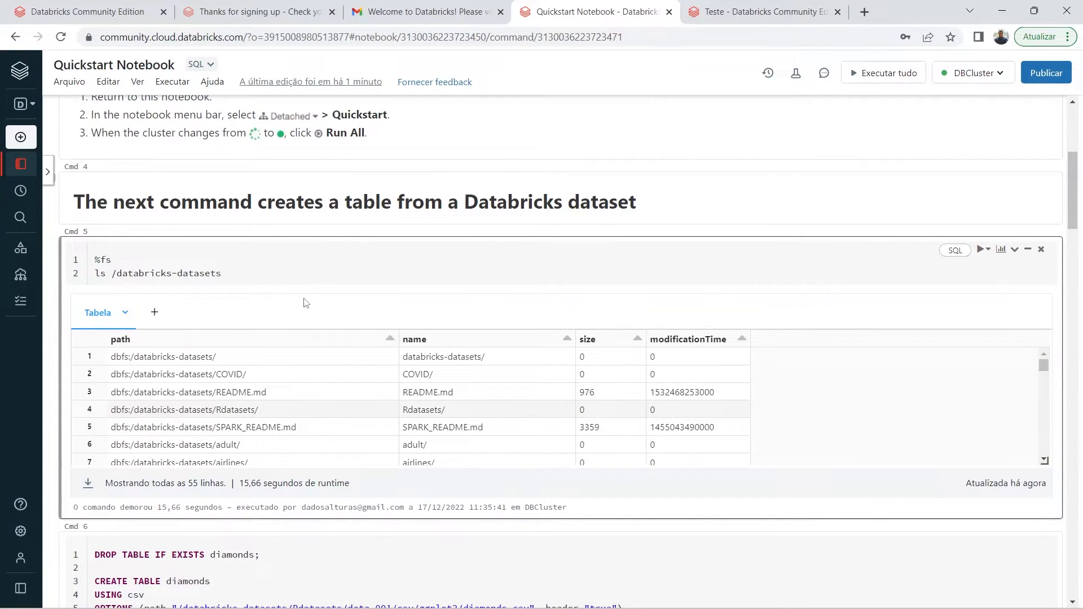
scroll(56, 304, "down", 2)
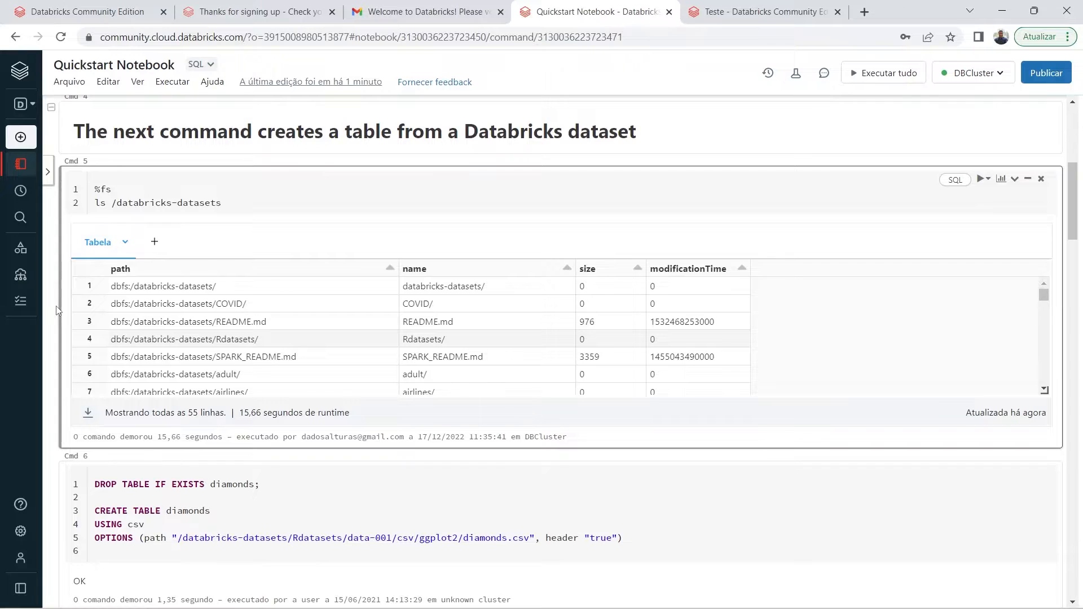
scroll(58, 304, "up", 1)
scroll(58, 304, "down", 3)
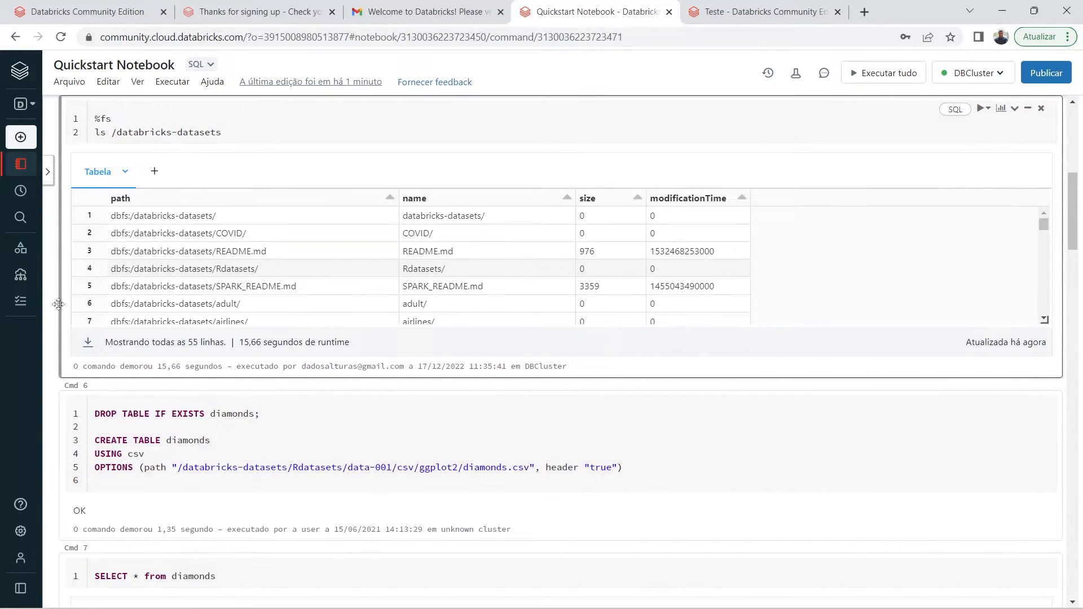
scroll(58, 304, "down", 1)
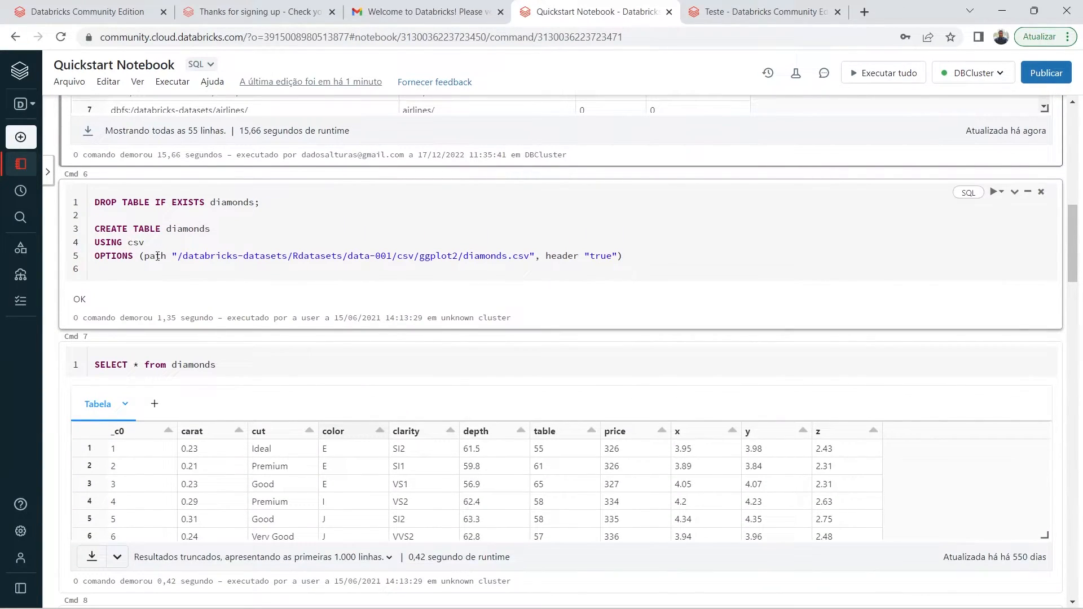
Step: Delete the blank line 6 from the diamonds CREATE TABLE cell and rerun it on DBCluster
left_click_drag(175, 255, 535, 254)
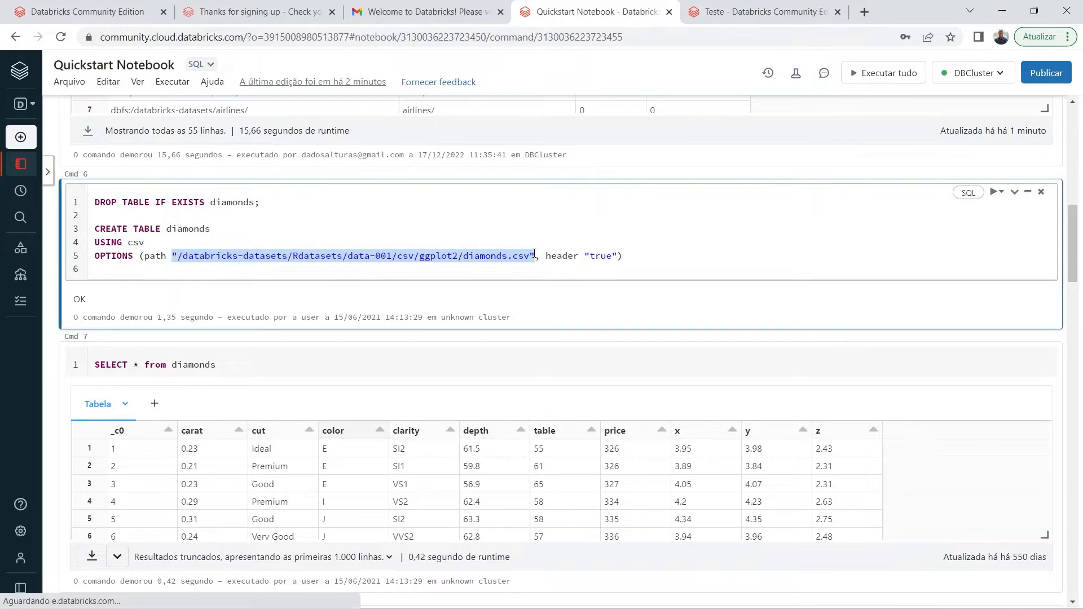
left_click(246, 275)
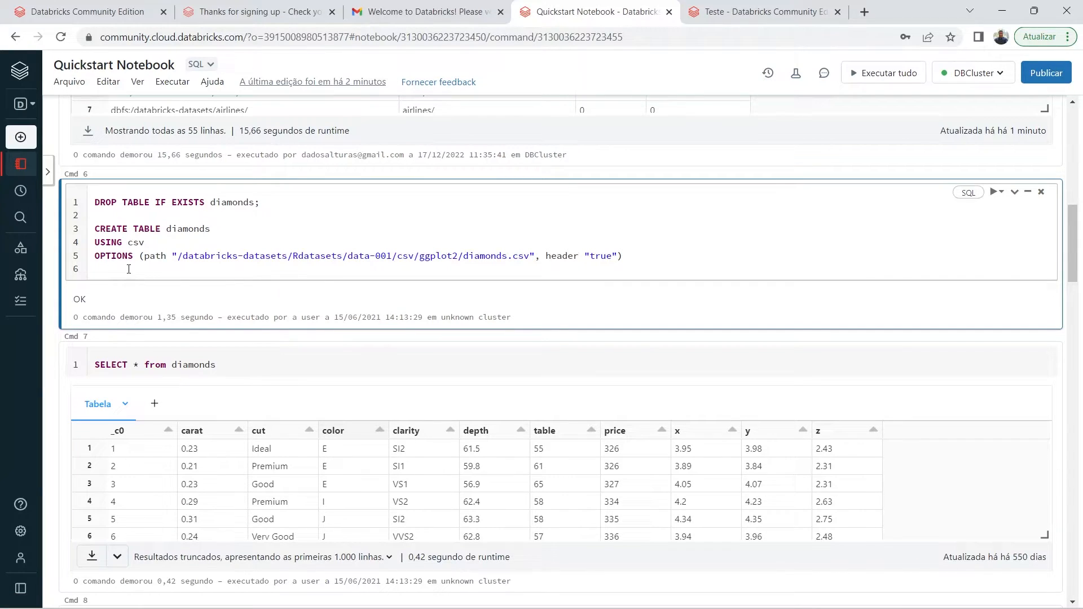
left_click_drag(173, 258, 530, 260)
left_click_drag(623, 257, 540, 257)
left_click(540, 268)
key("BackSpace")
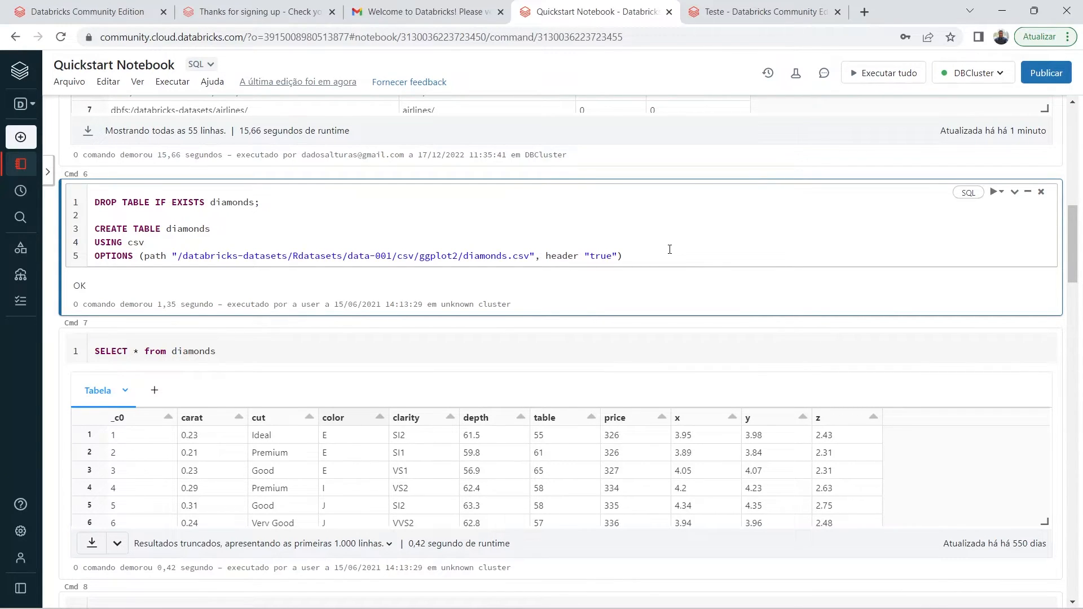
key("shift+Return")
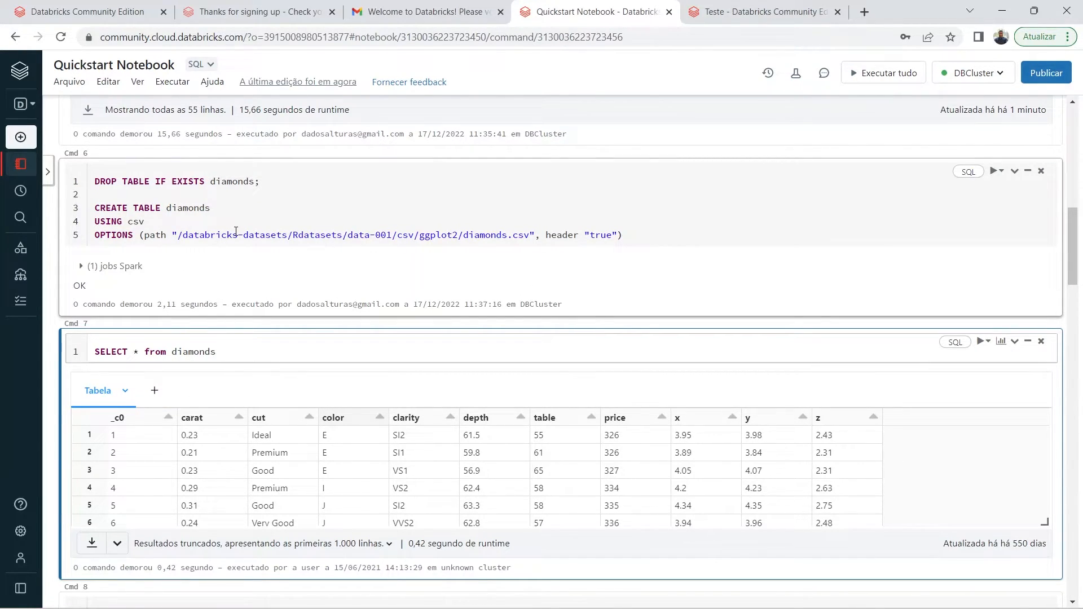
scroll(236, 231, "up", 1)
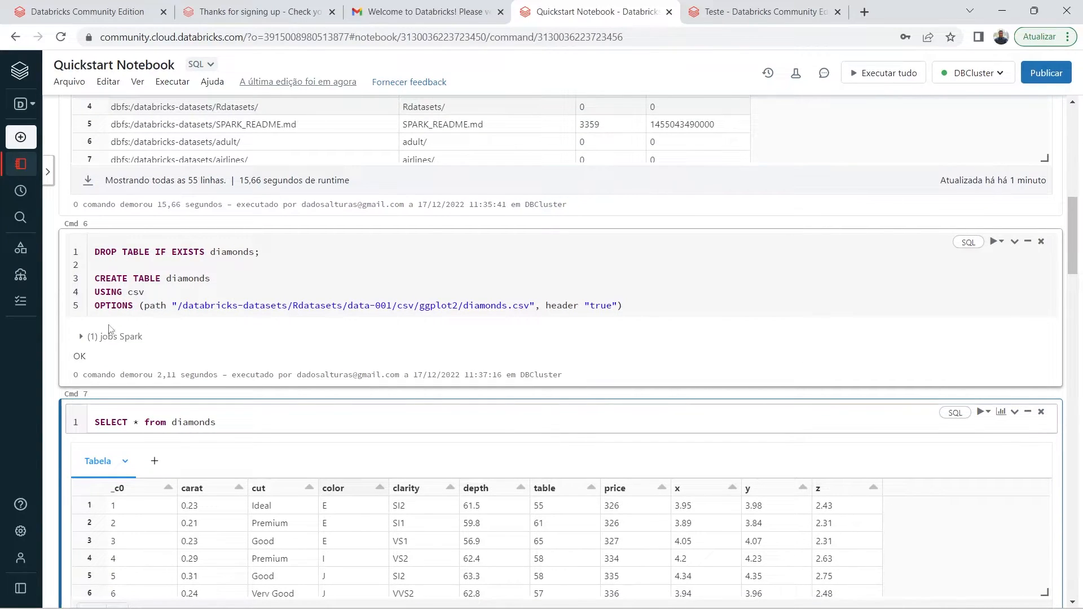
scroll(127, 321, "down", 1)
scroll(135, 310, "down", 1)
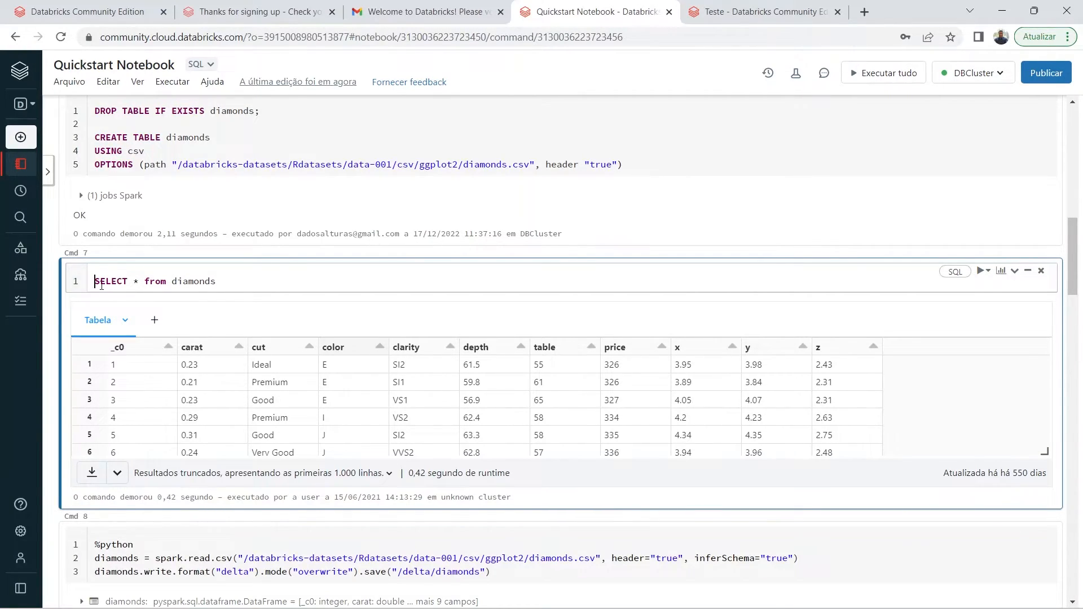
left_click(247, 282)
key("shift+Return")
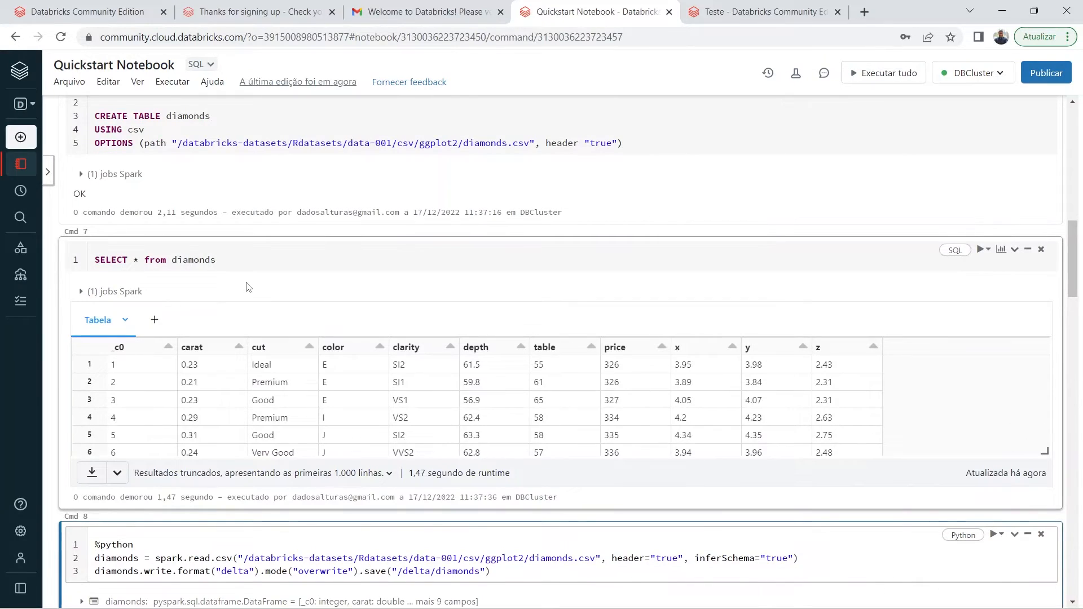
left_click_drag(94, 258, 136, 260)
left_click(136, 261)
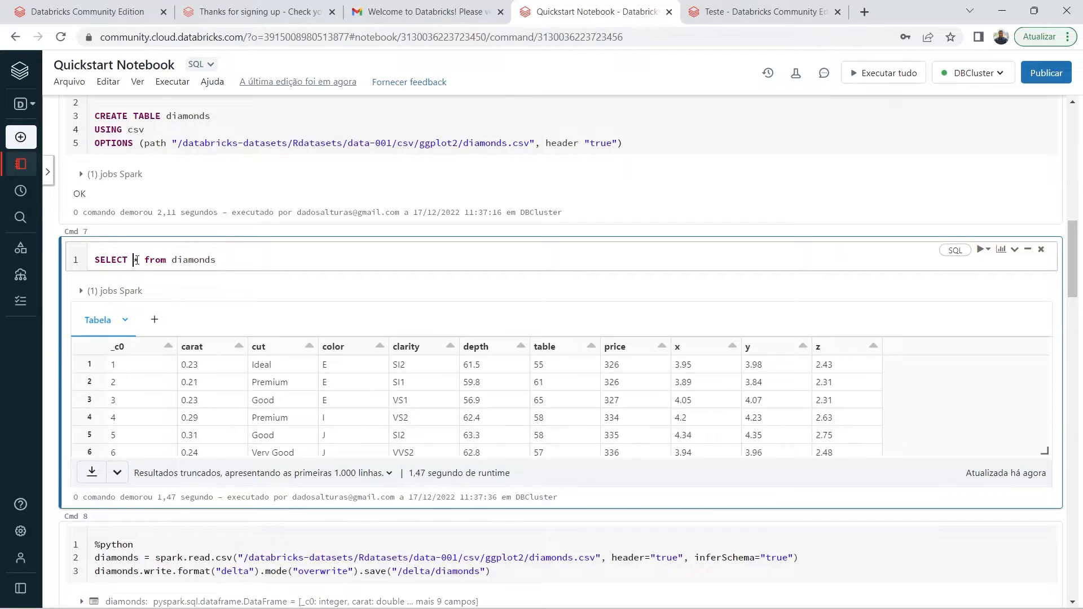
double_click(174, 262)
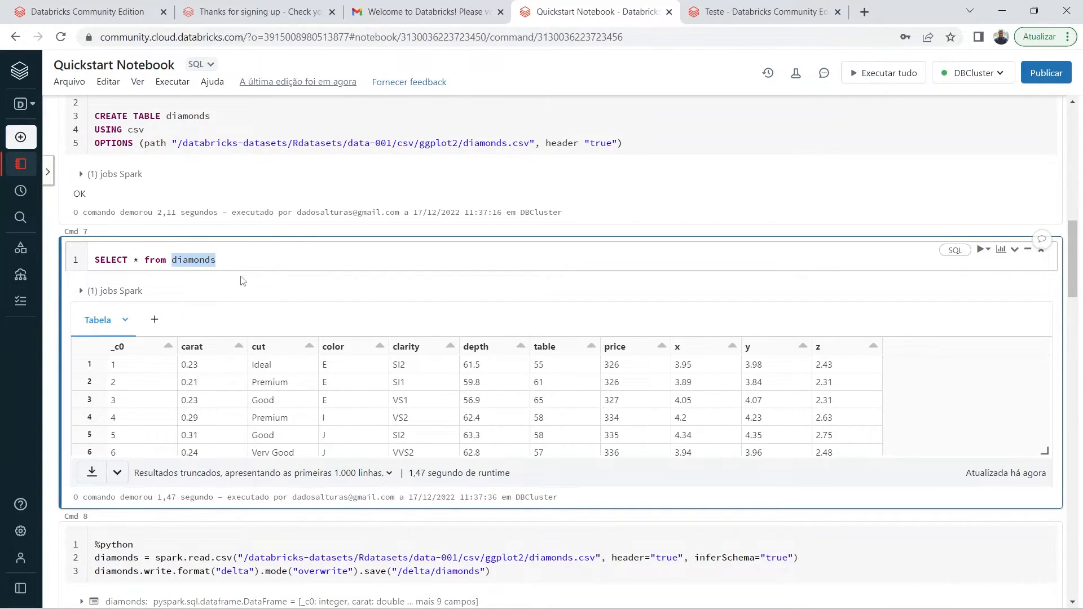
scroll(242, 281, "up", 3)
scroll(267, 269, "down", 5)
left_click(370, 326)
scroll(371, 326, "down", 11)
scroll(371, 324, "down", 18)
scroll(371, 324, "down", 20)
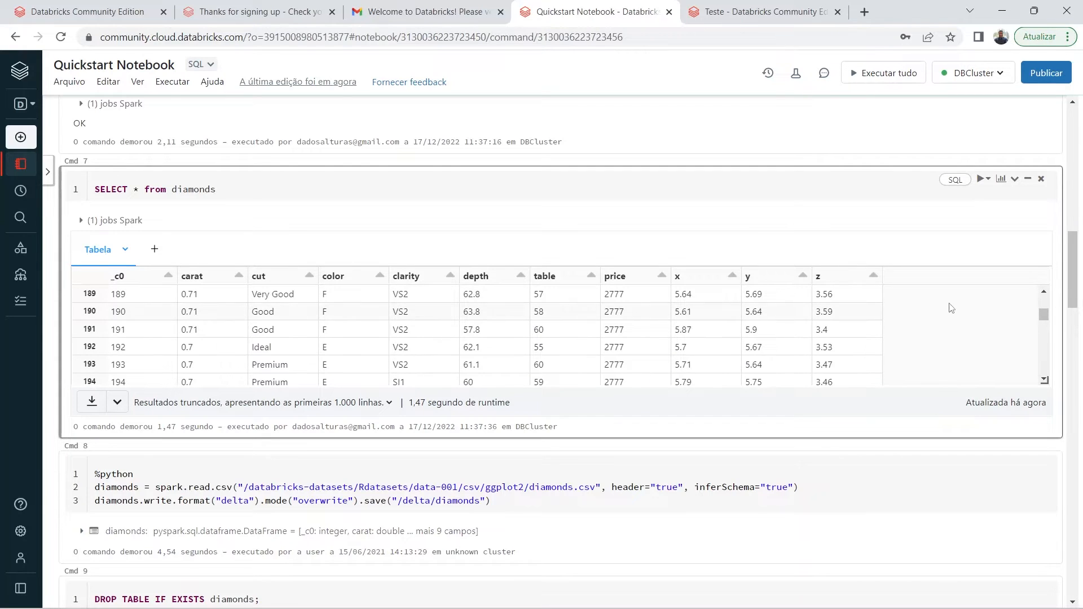
left_click_drag(1043, 314, 1052, 379)
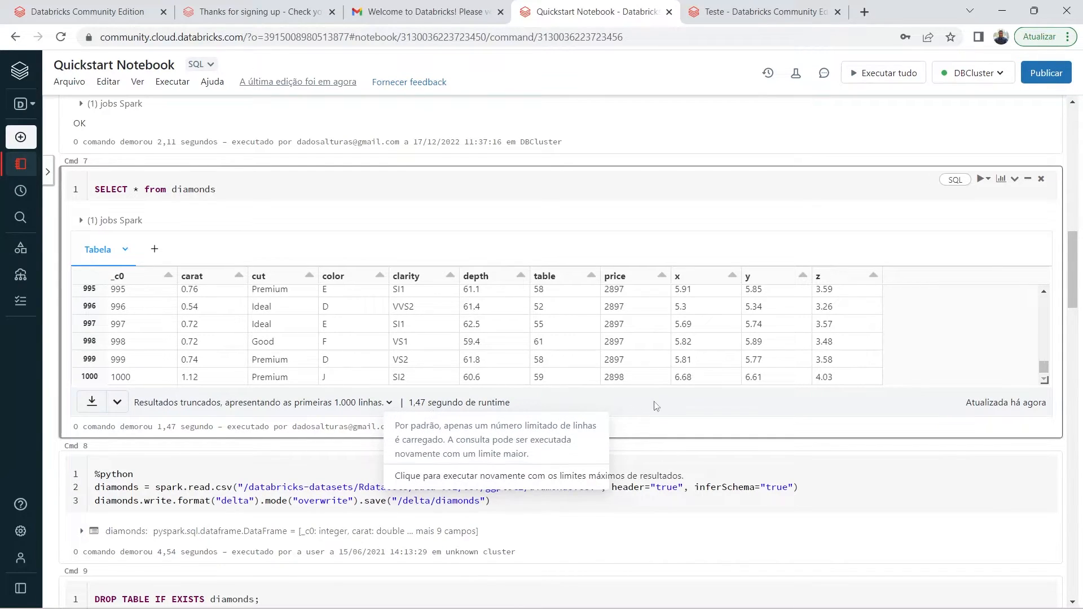
left_click_drag(1044, 366, 1048, 288)
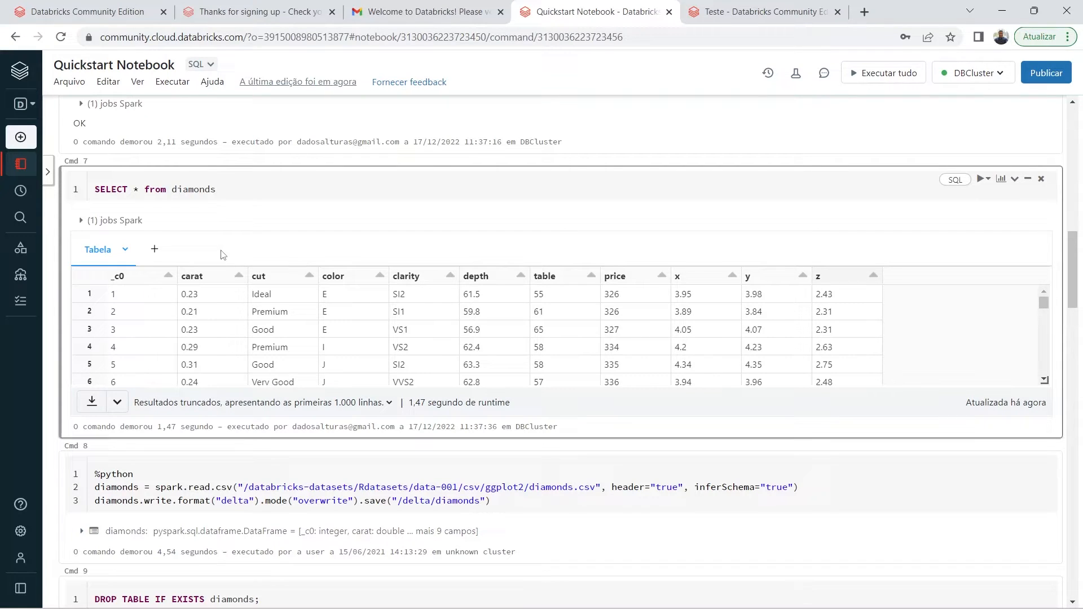
scroll(268, 262, "up", 1)
scroll(269, 261, "down", 1)
Step: Add and save a bar chart with cut on the x-axis and COUNT(*) on the y-axis
left_click(154, 251)
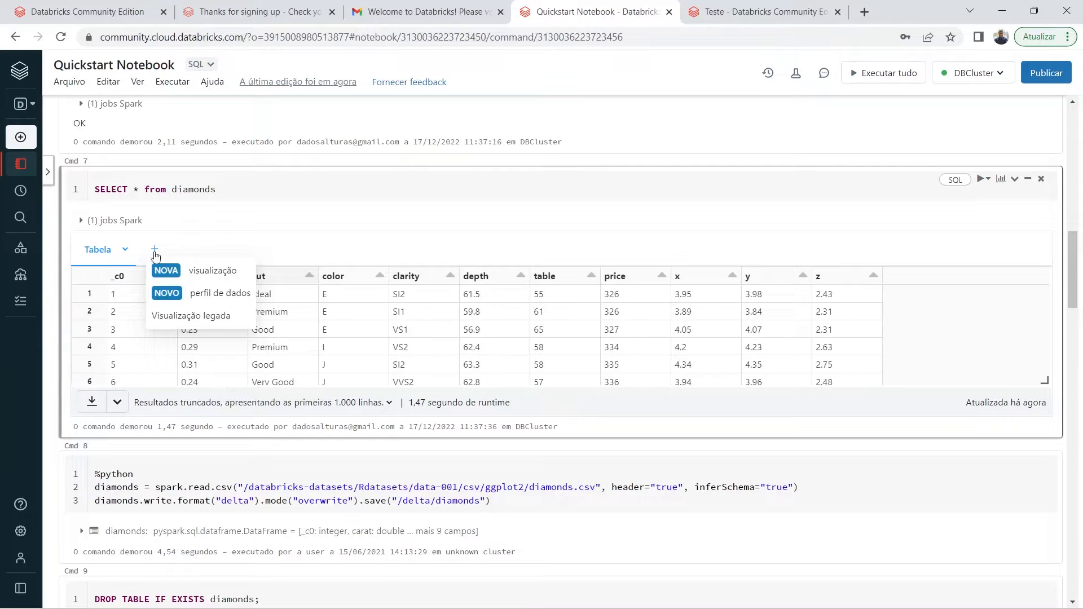
left_click(188, 271)
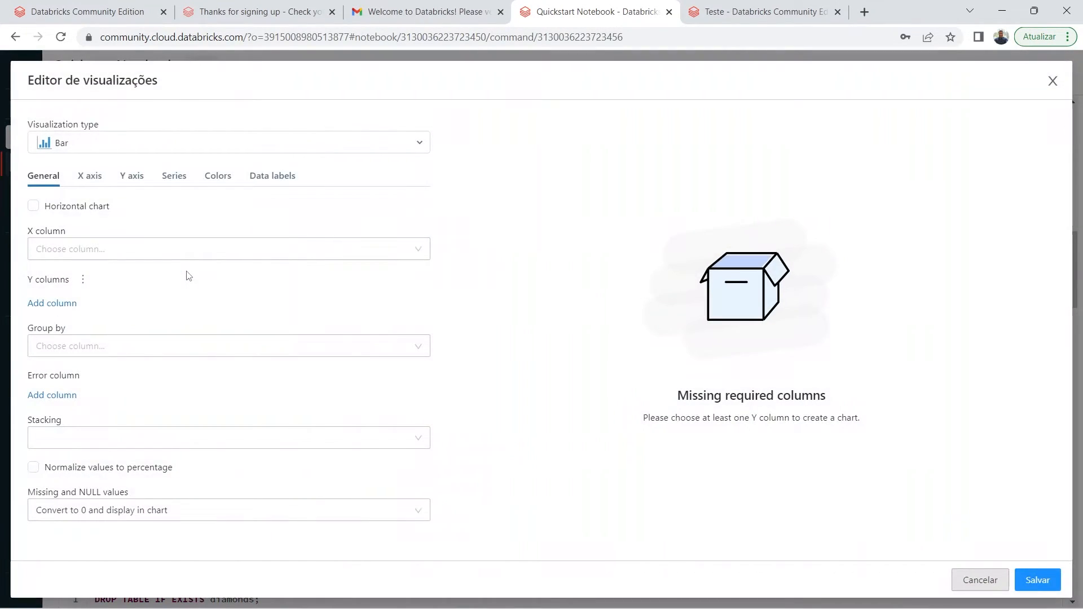
left_click(196, 141)
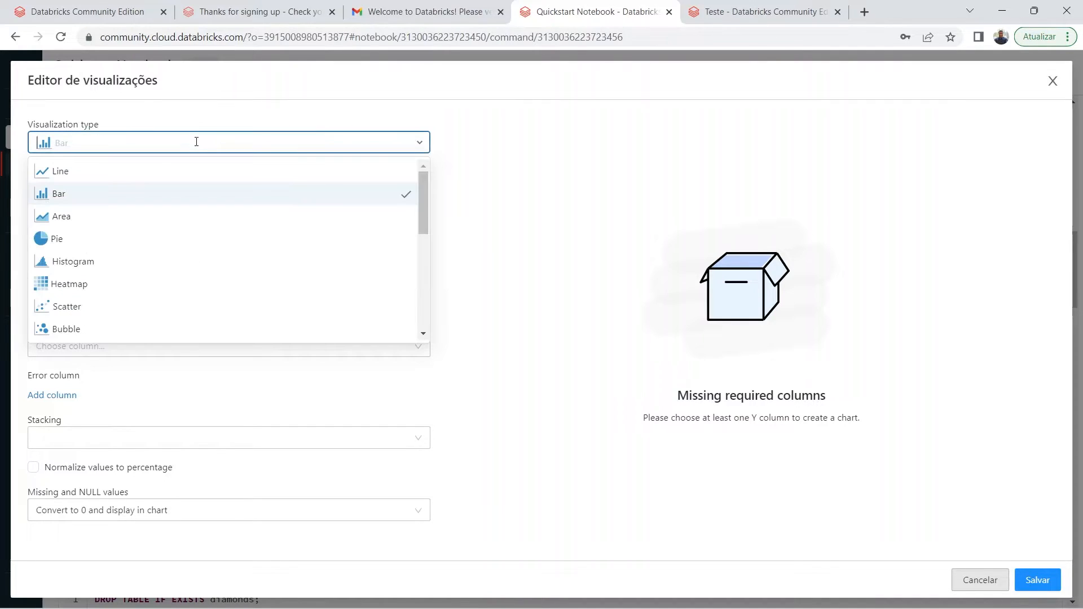
left_click(196, 142)
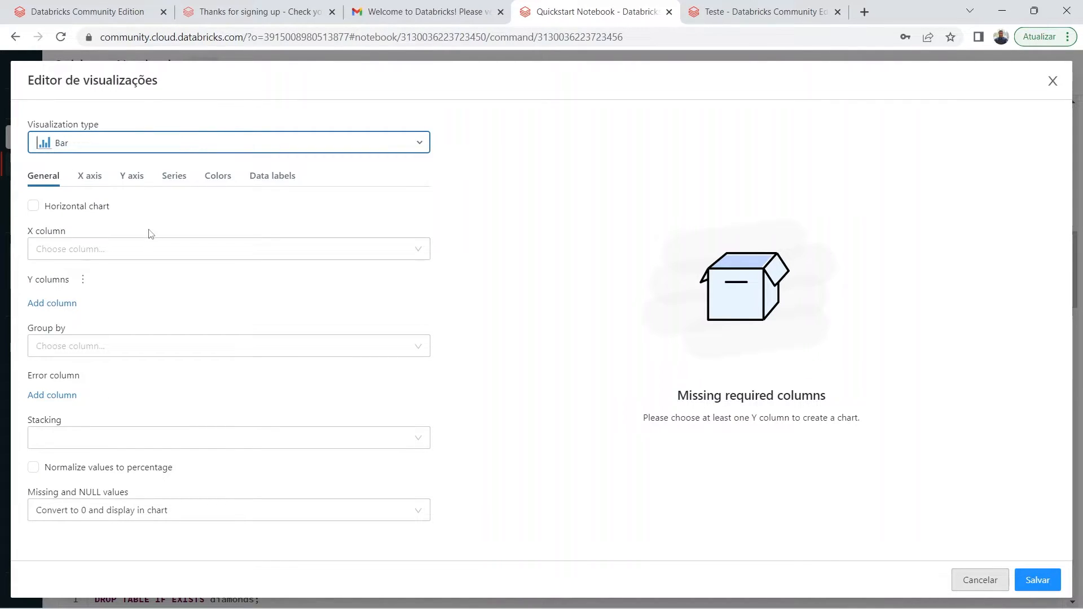
left_click(147, 248)
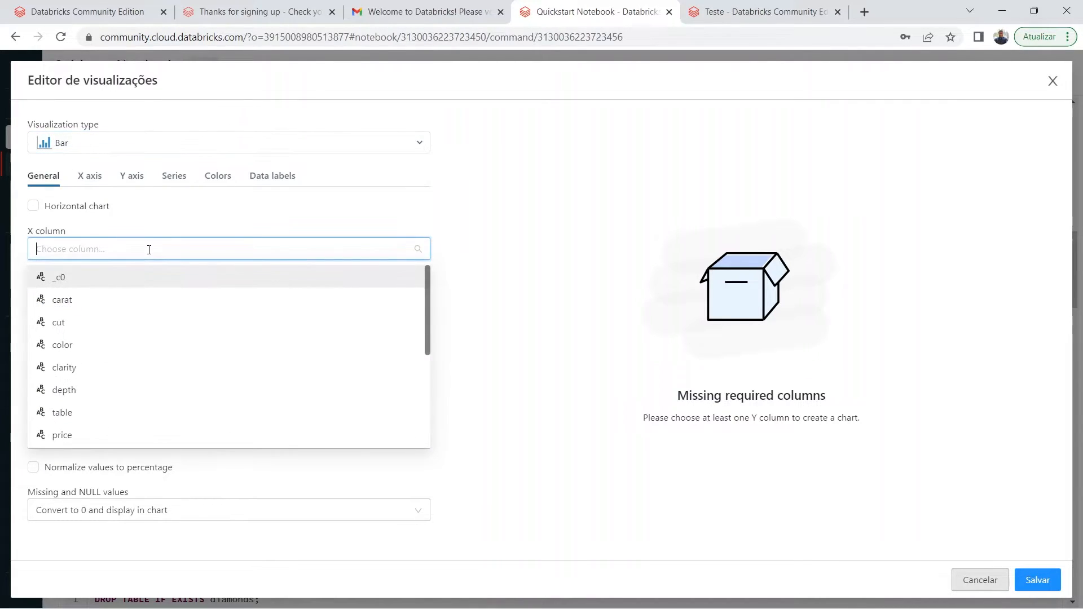
left_click(69, 330)
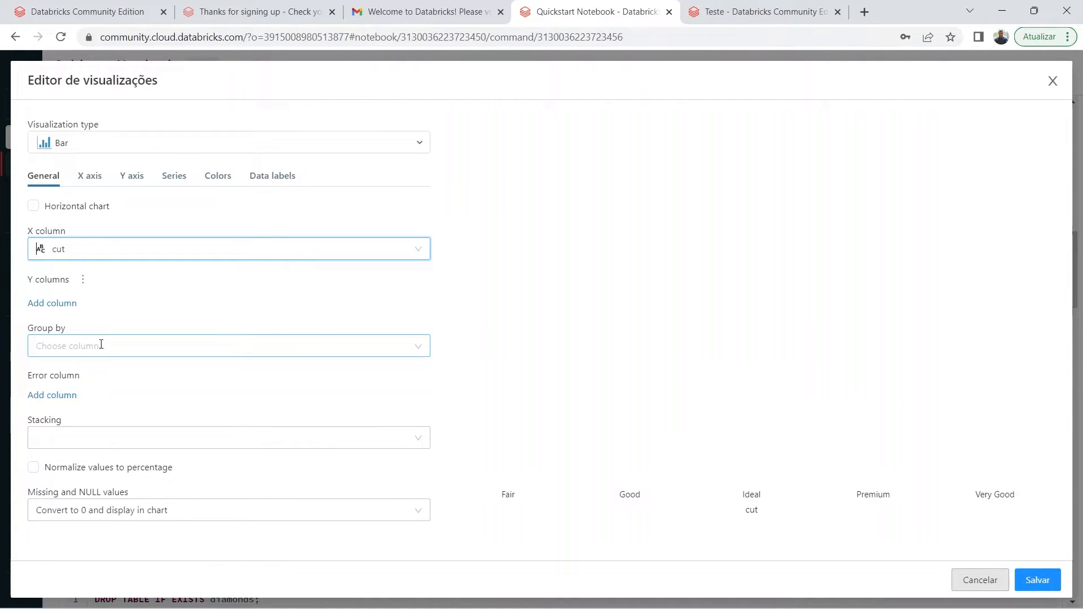
left_click(68, 304)
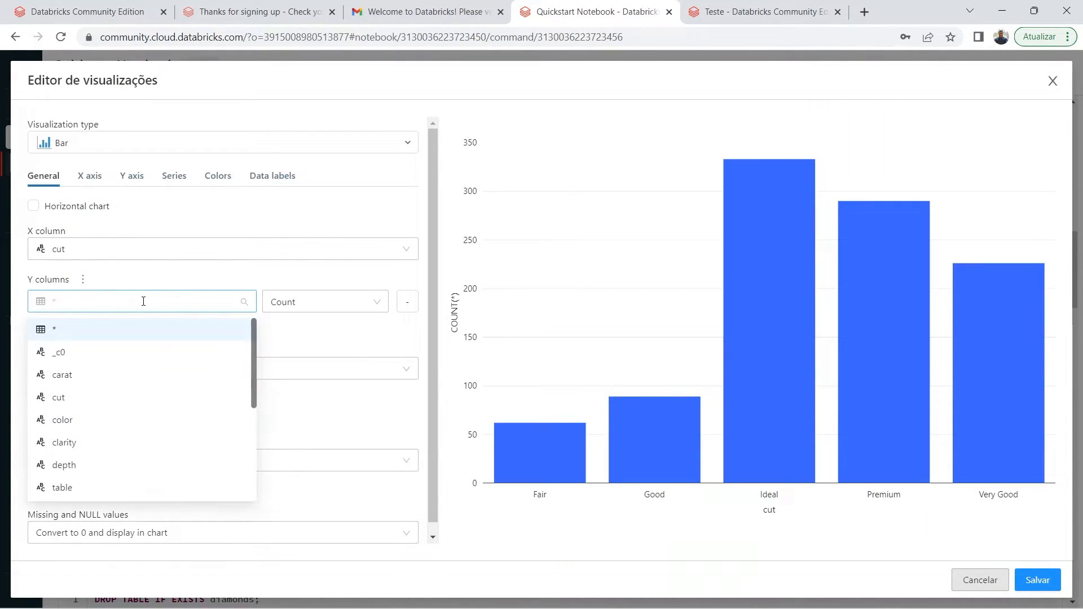
scroll(256, 374, "down", 5)
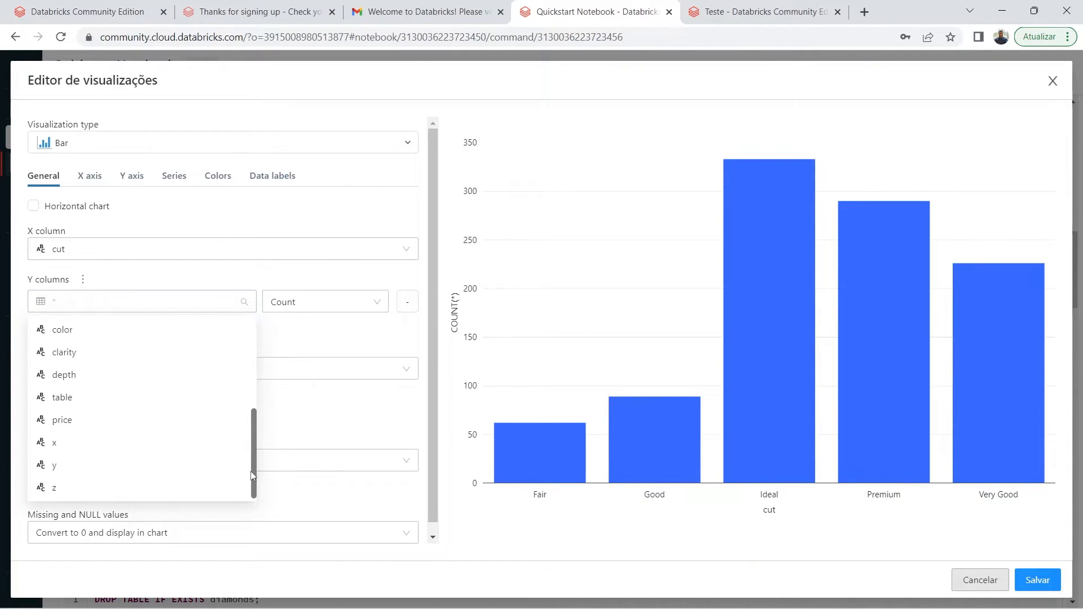
scroll(255, 374, "up", 5)
left_click(123, 336)
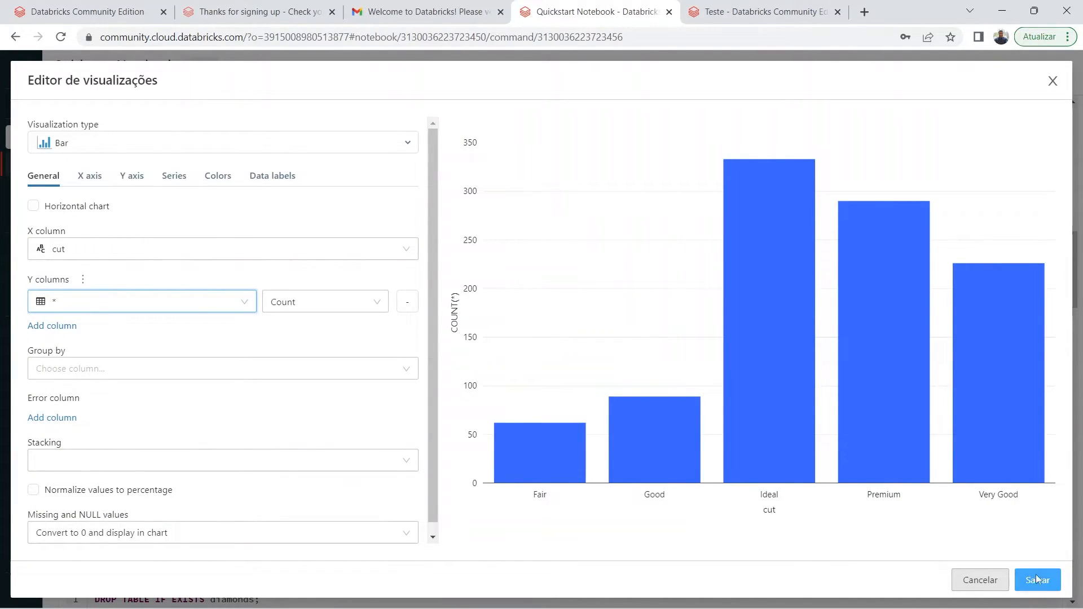
left_click(1025, 589)
scroll(397, 310, "down", 2)
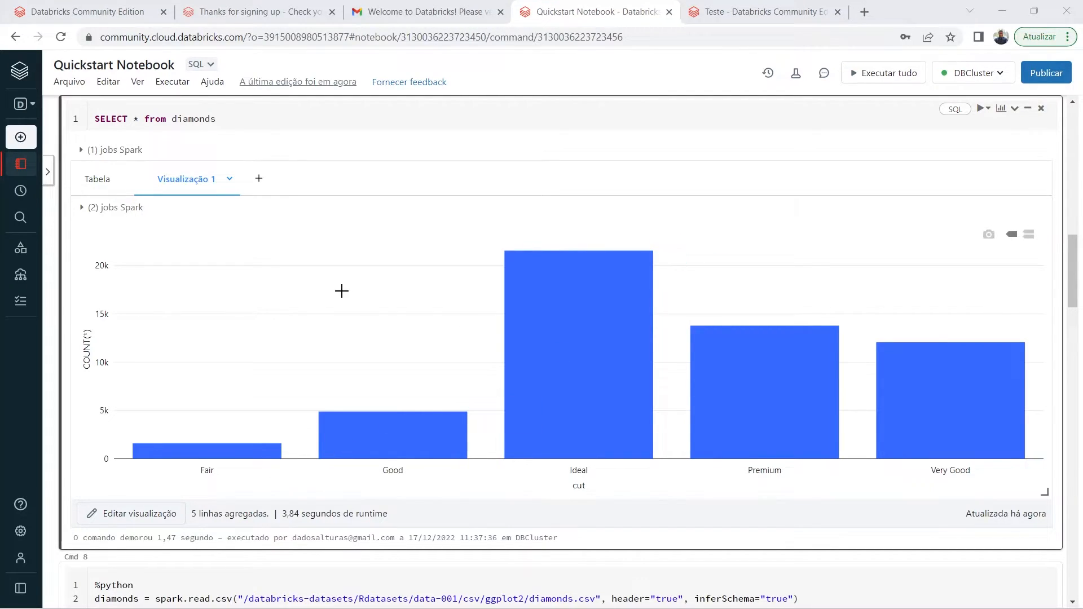
Step: Add a new data profile to the diamonds query results from the Tabela view
left_click(97, 185)
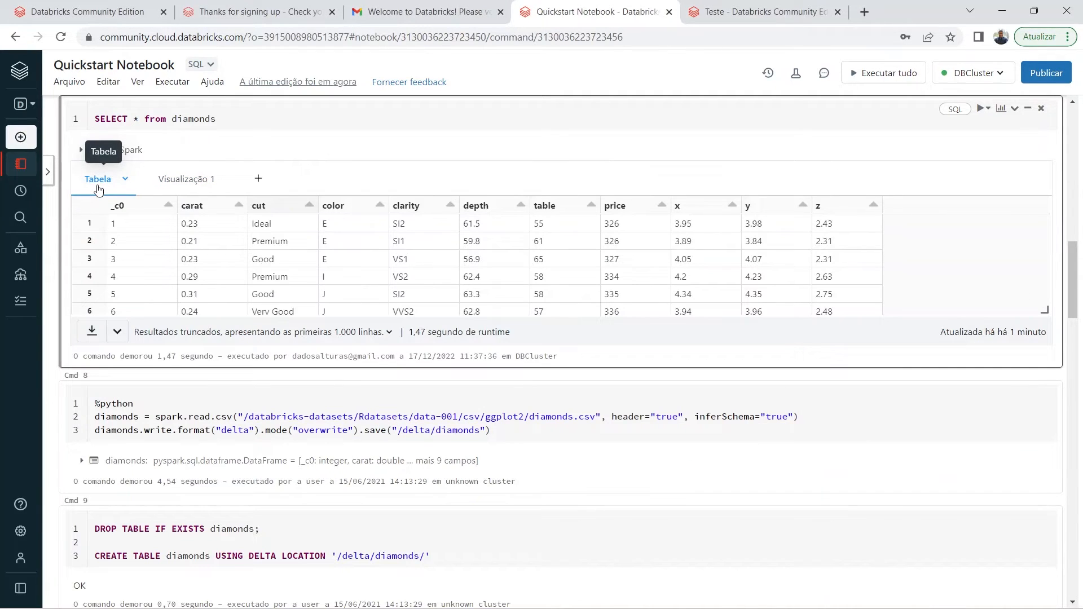
left_click(259, 179)
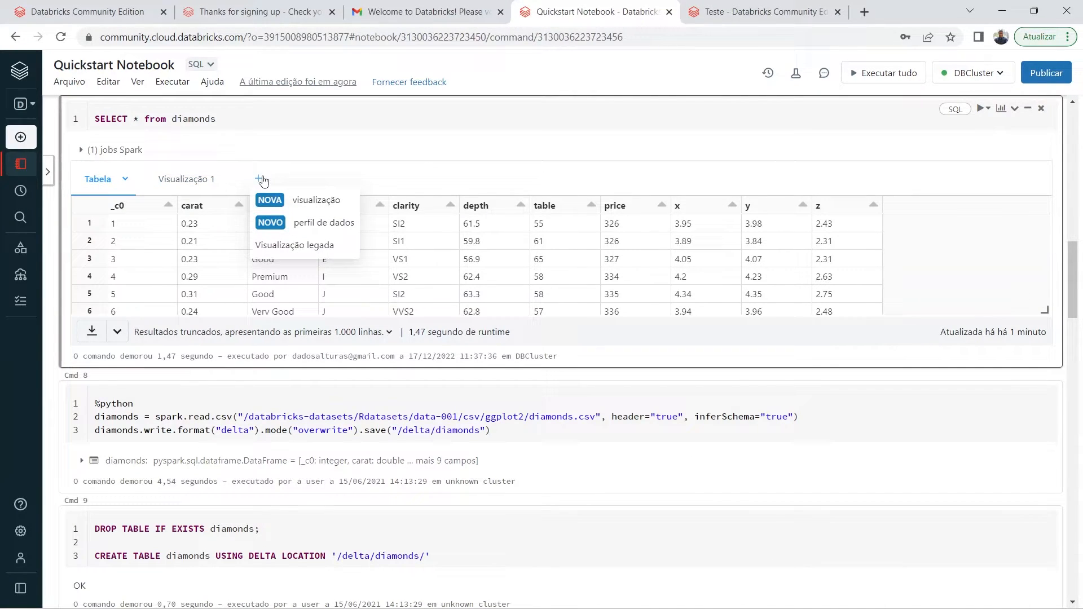
left_click(312, 226)
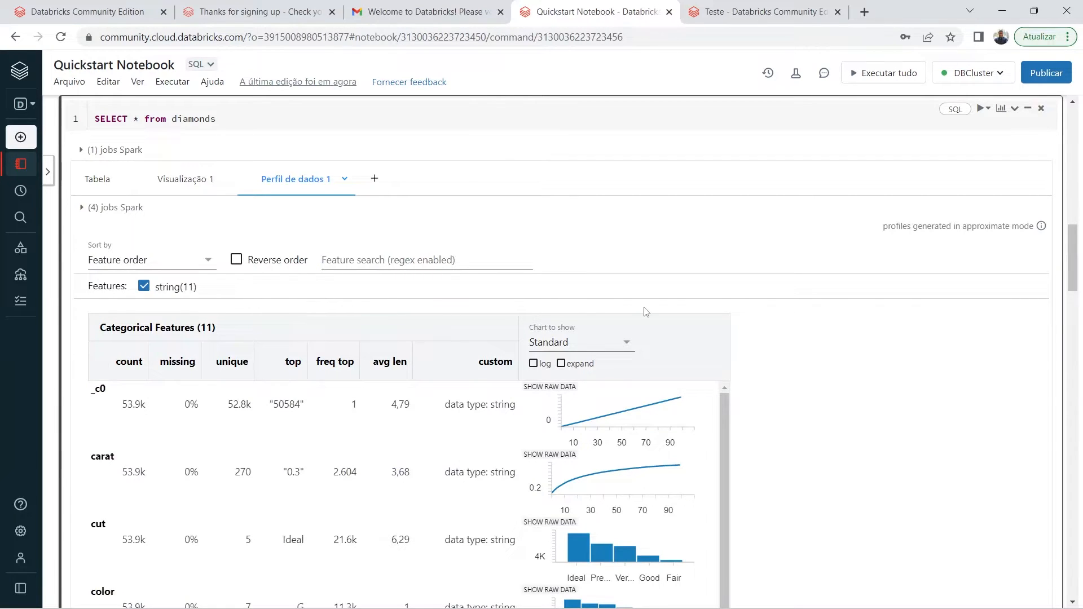
Step: Scroll through the Categorical Features profile covering the 11 columns
scroll(658, 308, "down", 3)
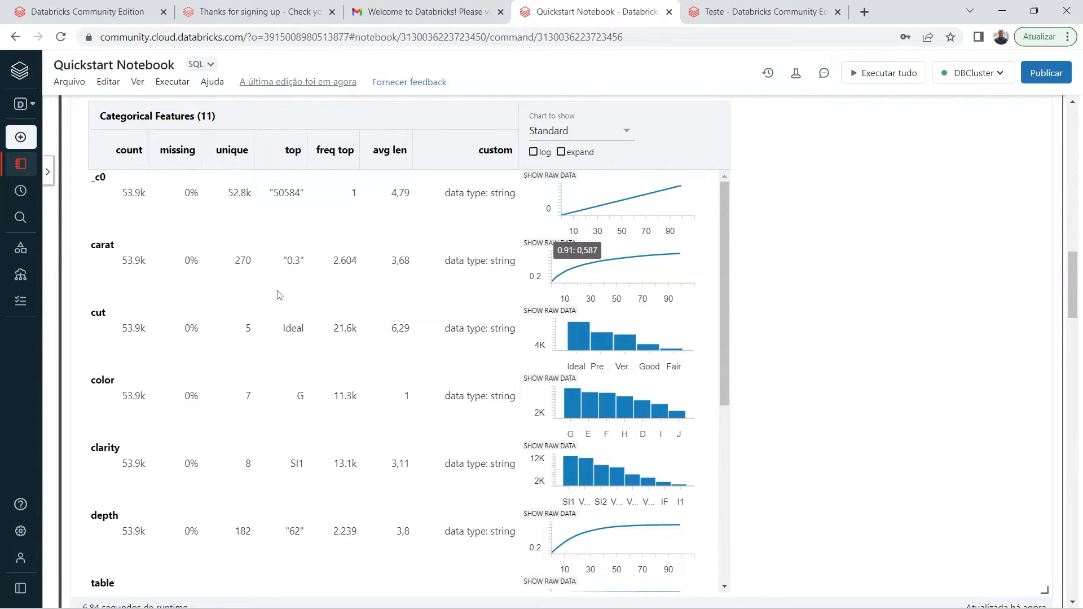
scroll(305, 302, "down", 1)
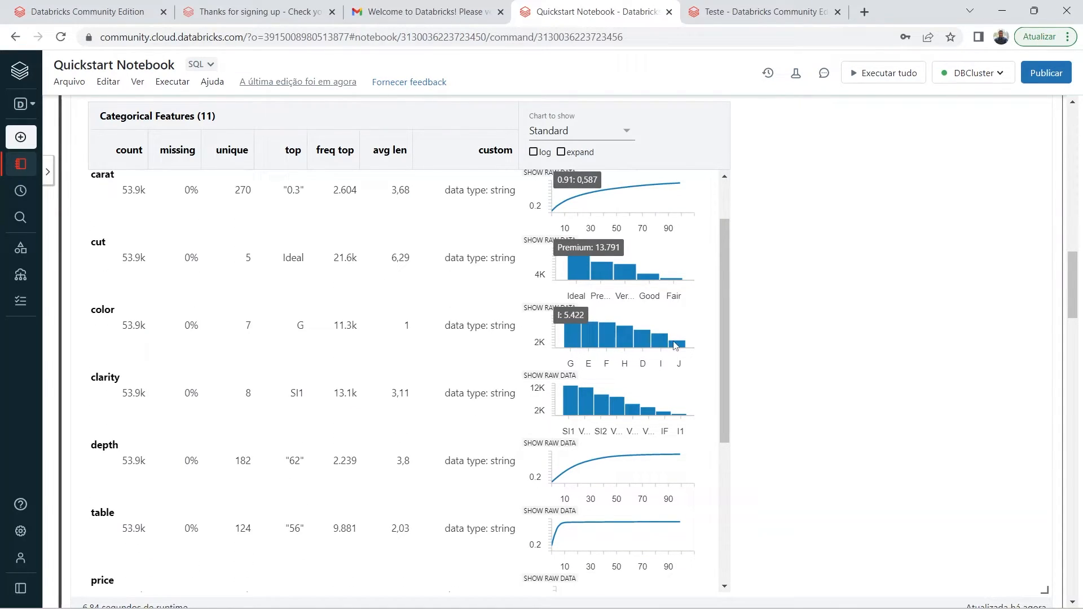
left_click_drag(724, 332, 747, 227)
scroll(812, 247, "up", 3)
scroll(812, 249, "up", 3)
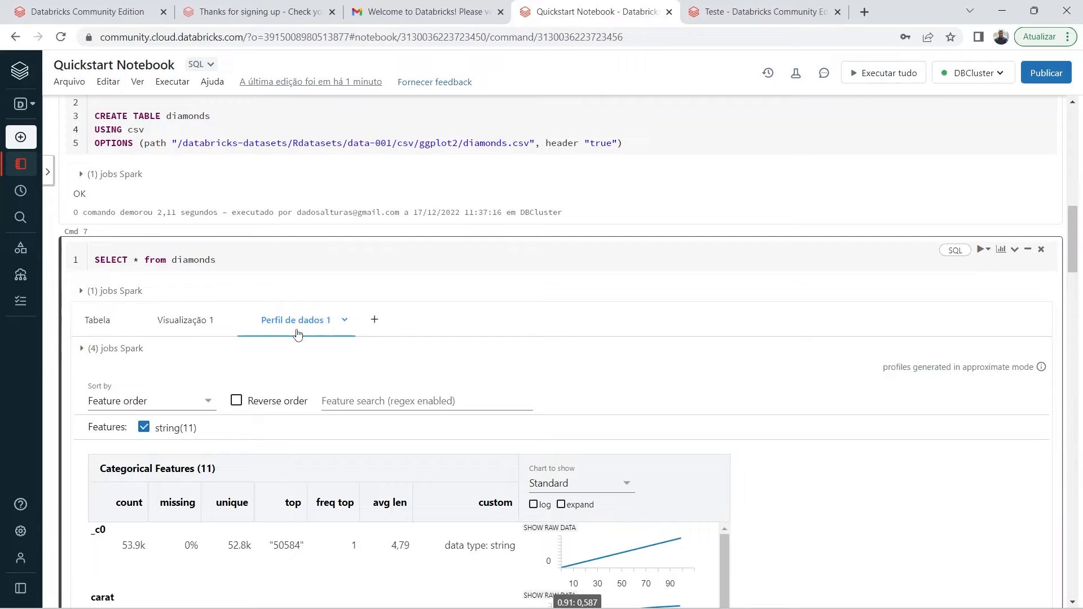
scroll(451, 342, "down", 3)
scroll(452, 342, "down", 1)
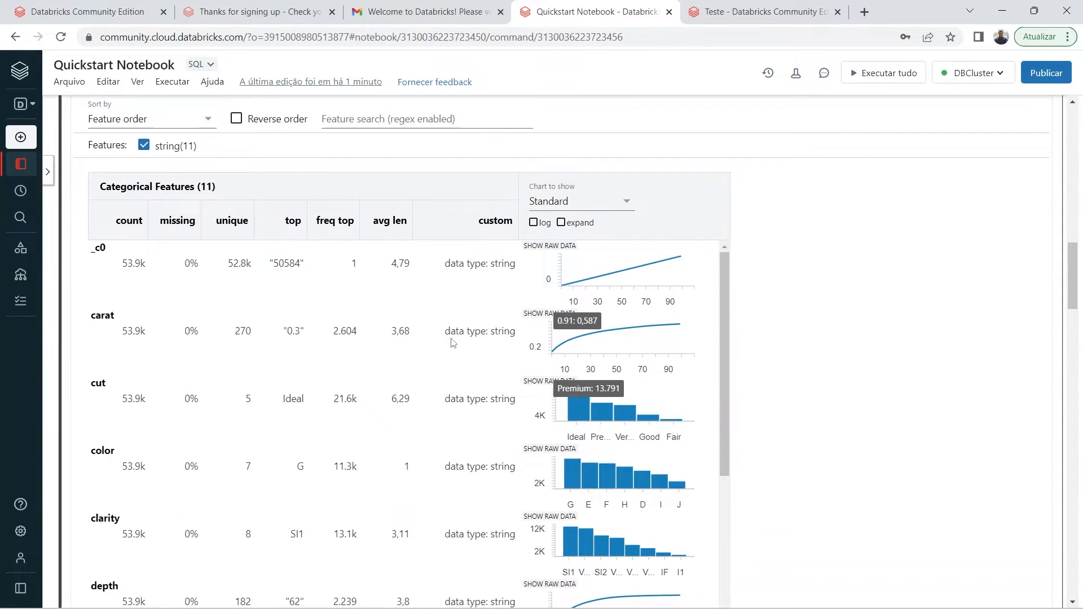
scroll(410, 194, "up", 3)
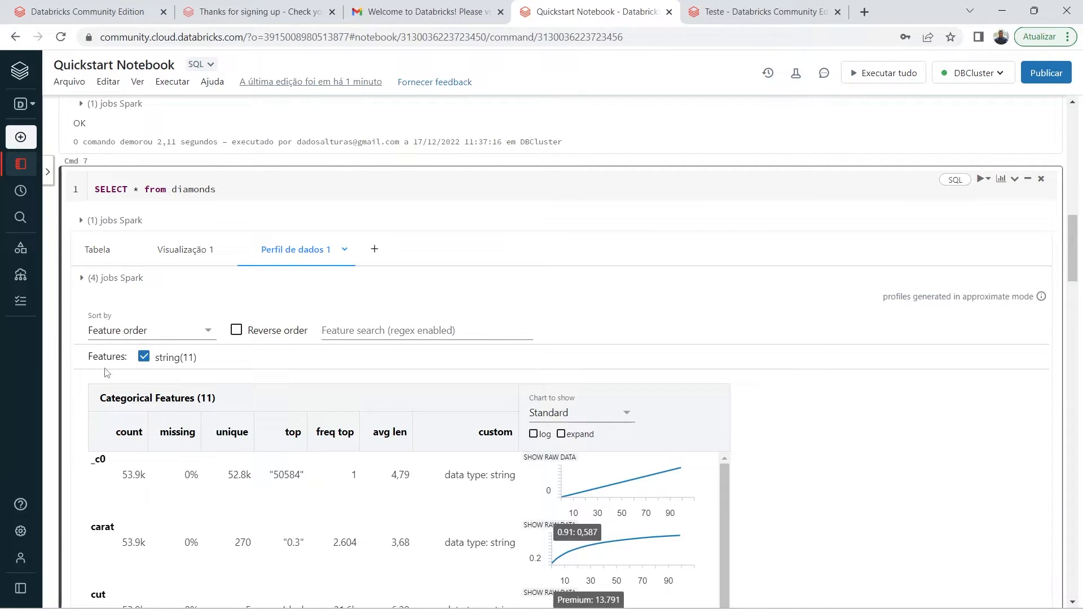
Step: Switch Cmd 7's results back to Tabela and scroll to the %python Delta cell
left_click(97, 249)
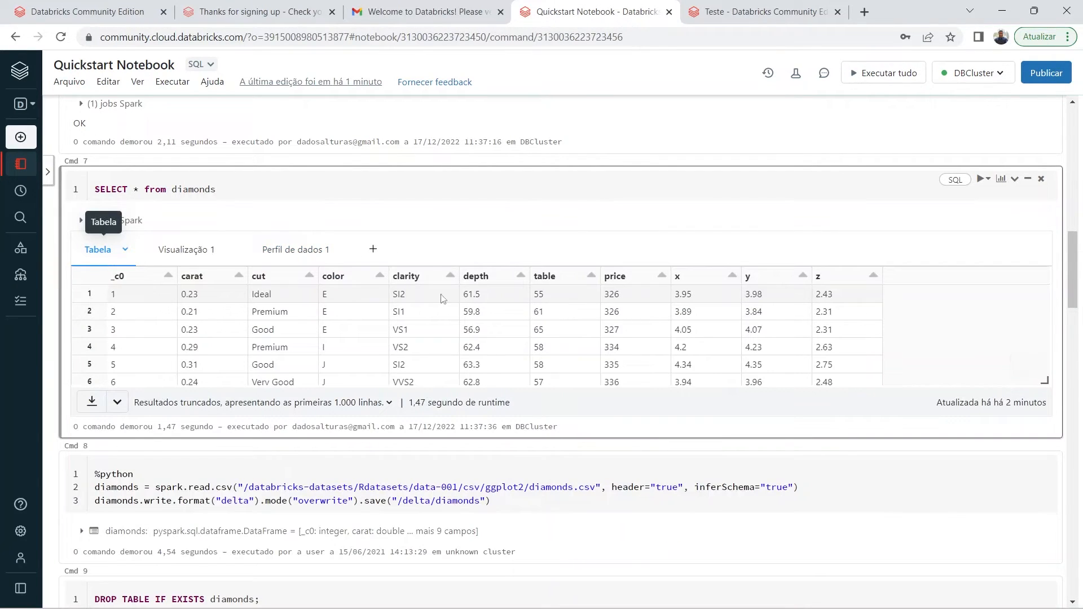
scroll(489, 359, "up", 2)
scroll(489, 359, "down", 5)
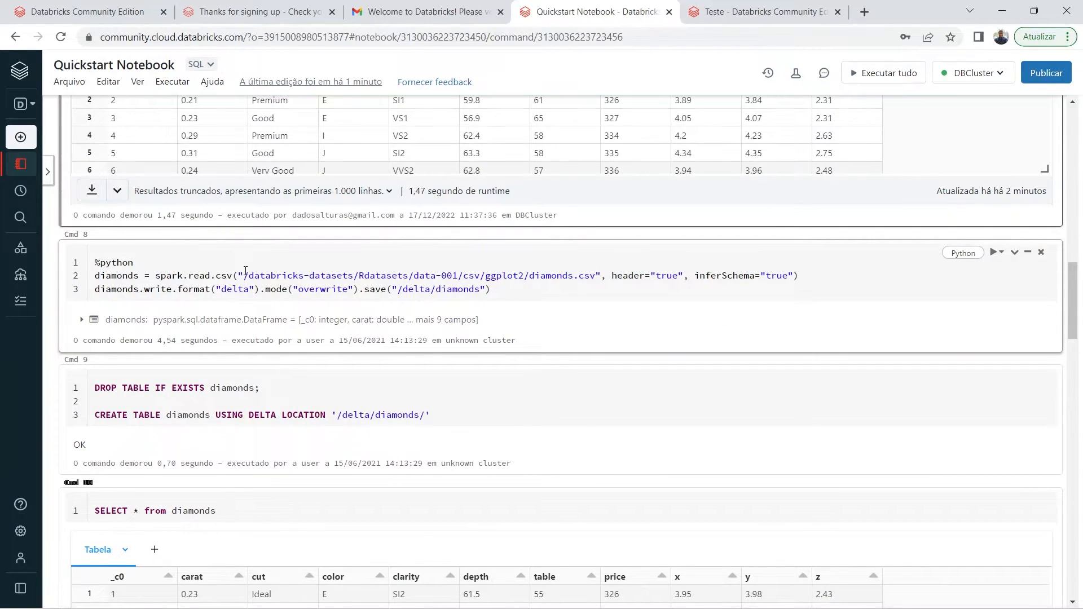
scroll(245, 271, "up", 3)
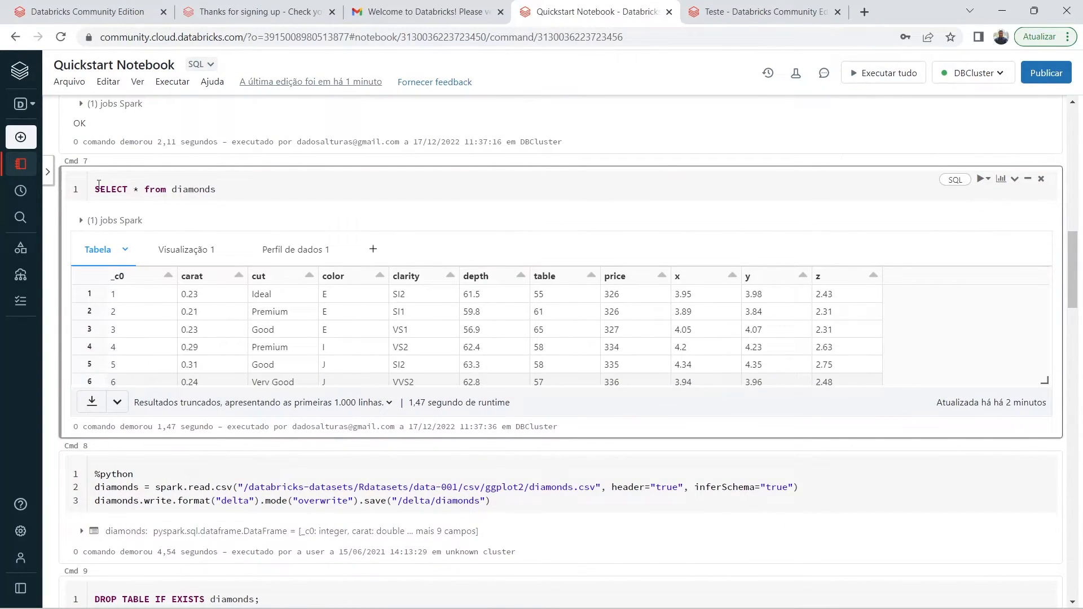
left_click_drag(94, 190, 226, 190)
left_click(225, 190)
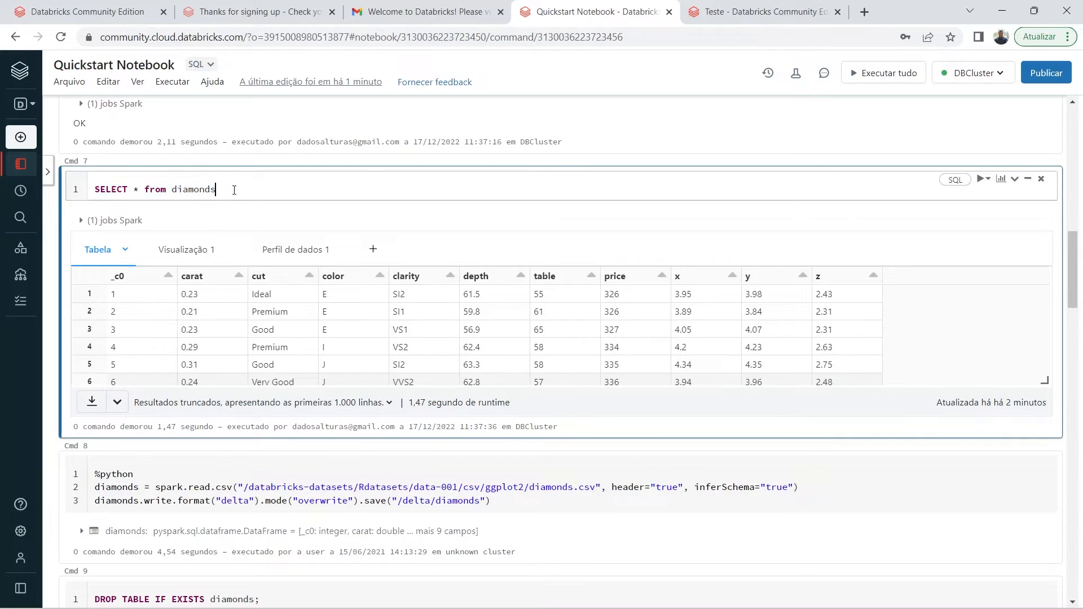
scroll(213, 291, "up", 1)
scroll(214, 291, "down", 5)
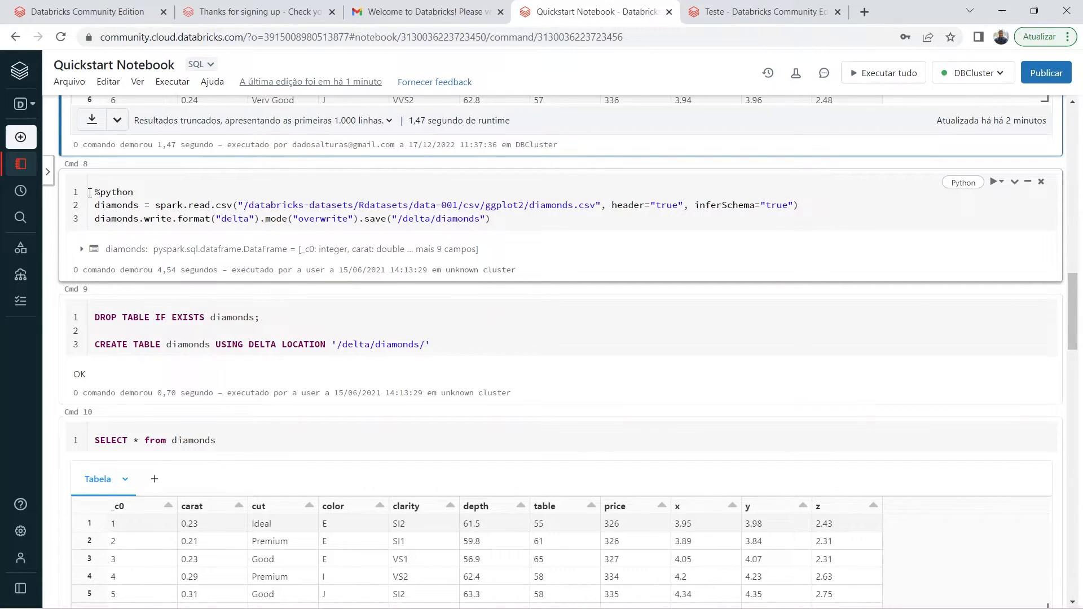
left_click_drag(90, 192, 136, 192)
left_click(143, 190)
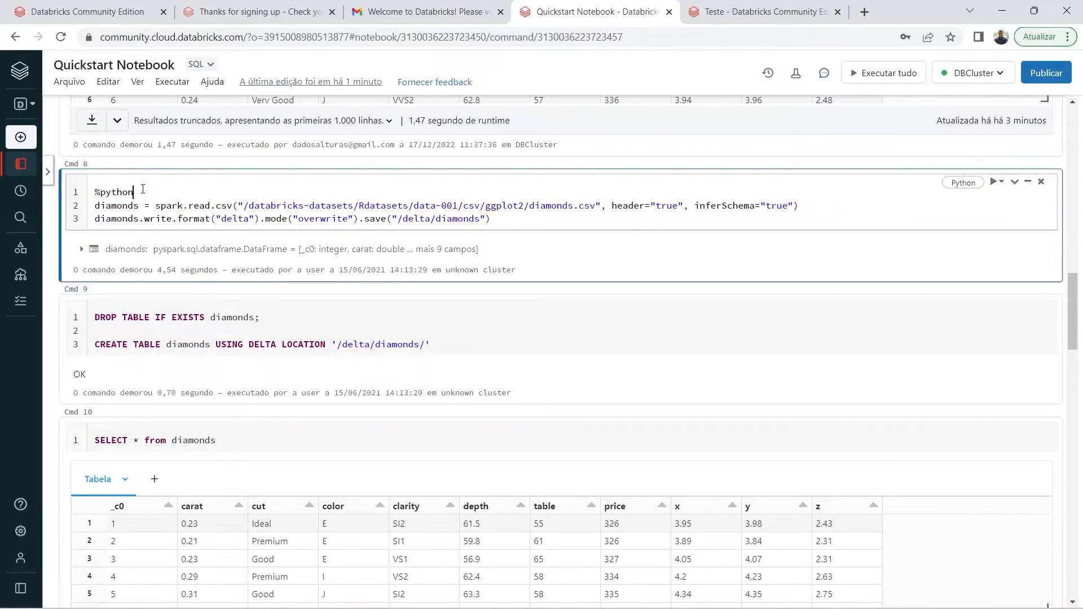
left_click_drag(95, 192, 138, 193)
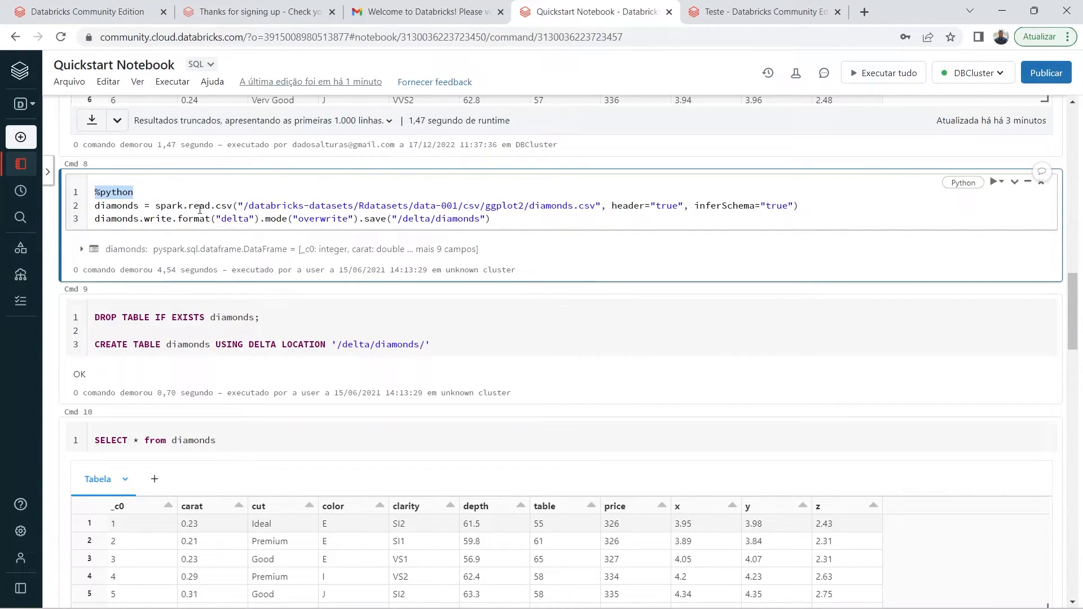
scroll(231, 187, "up", 4)
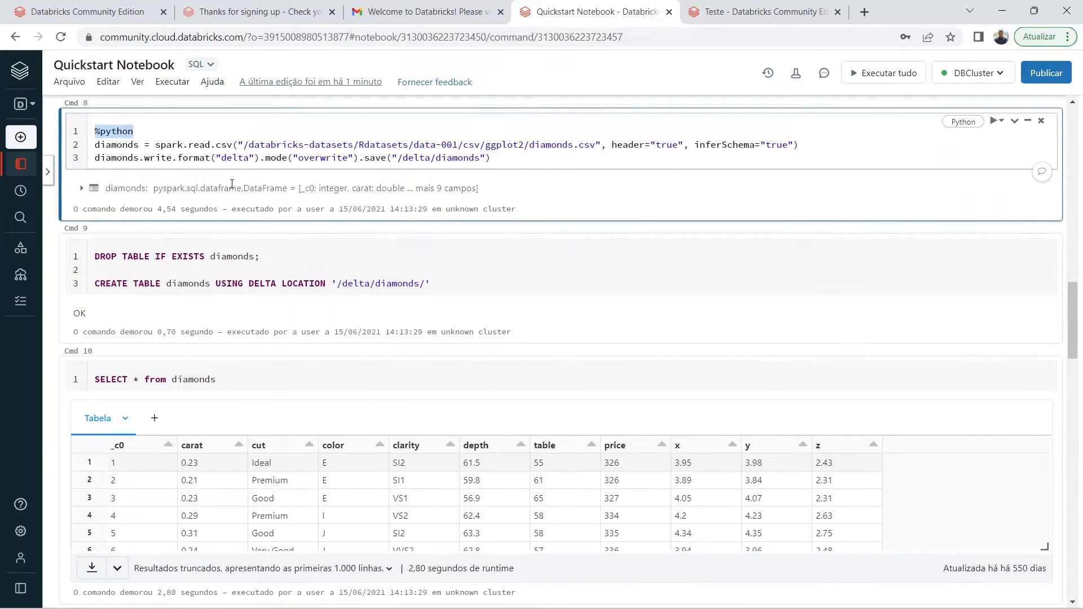
scroll(231, 188, "up", 5)
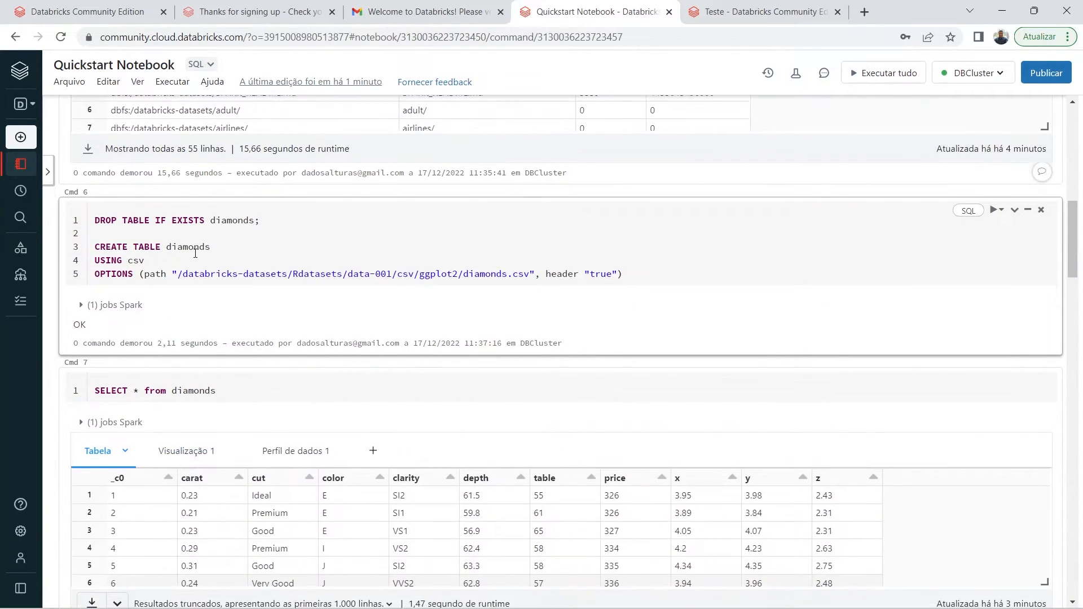
scroll(171, 181, "down", 1)
scroll(228, 283, "down", 7)
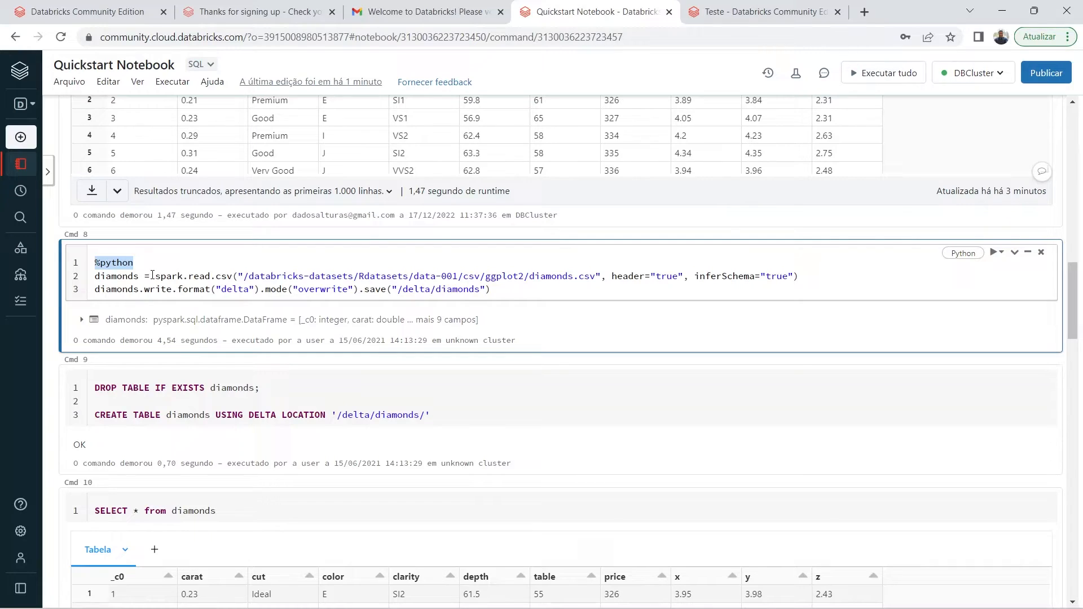
left_click_drag(155, 276, 235, 280)
left_click(249, 277)
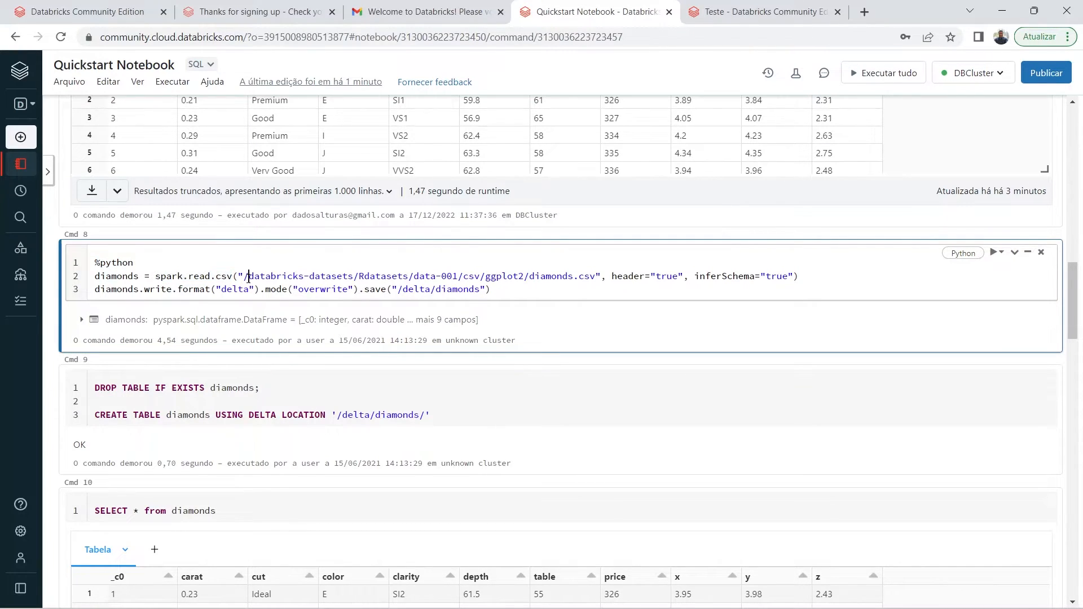
left_click_drag(154, 280, 244, 277)
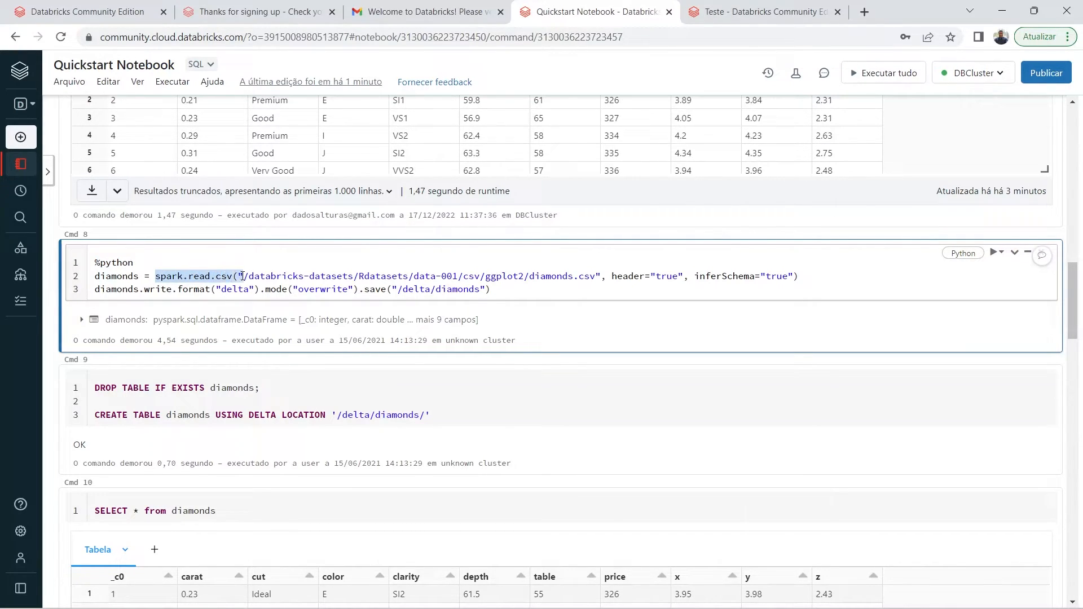
left_click(337, 276)
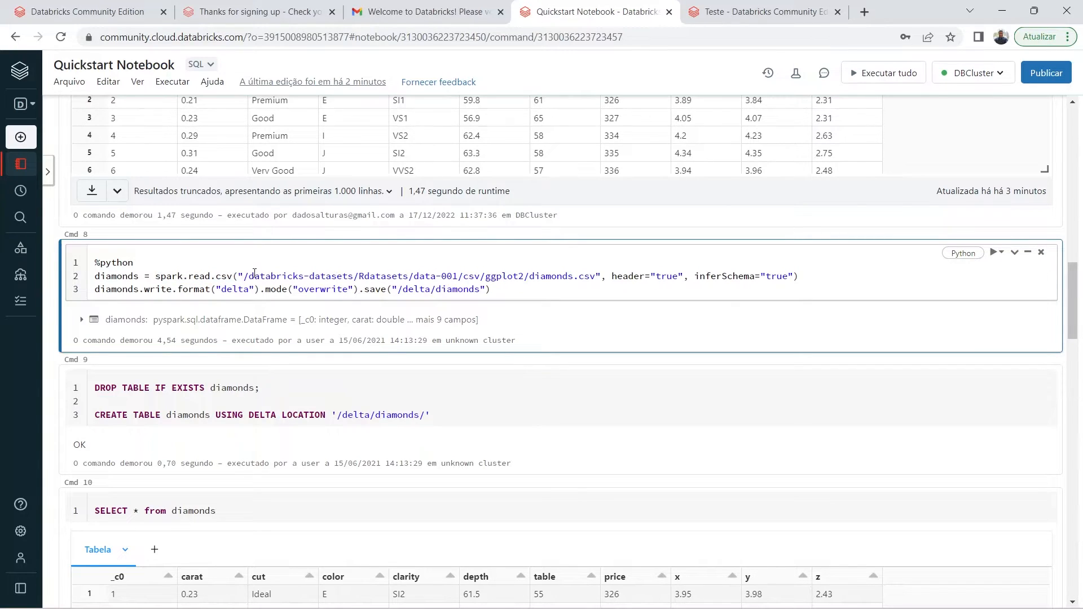
left_click_drag(245, 276, 593, 276)
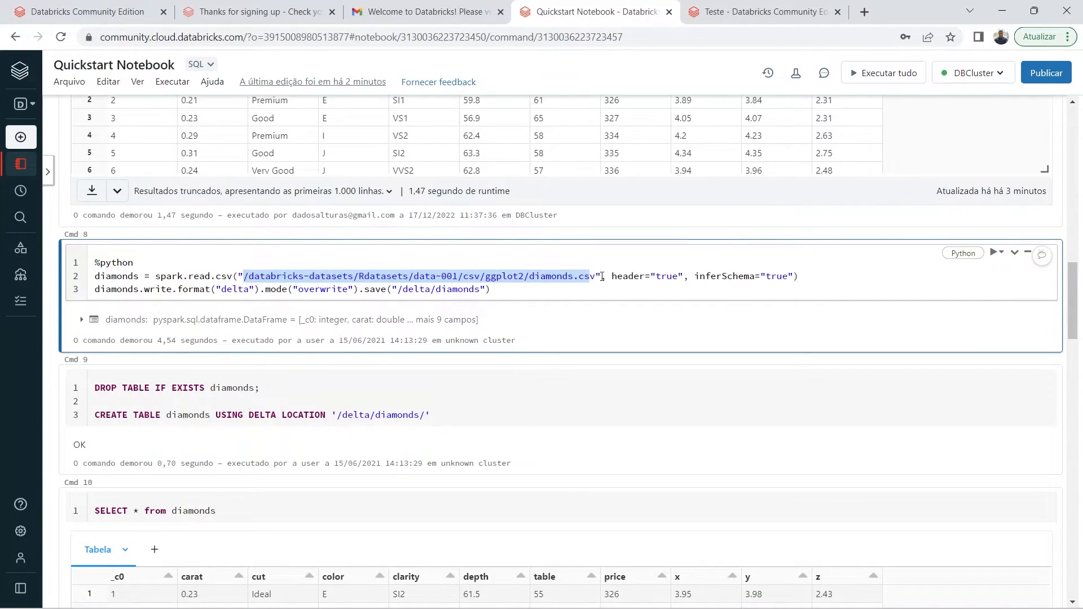
left_click_drag(806, 272, 60, 272)
left_click(166, 276)
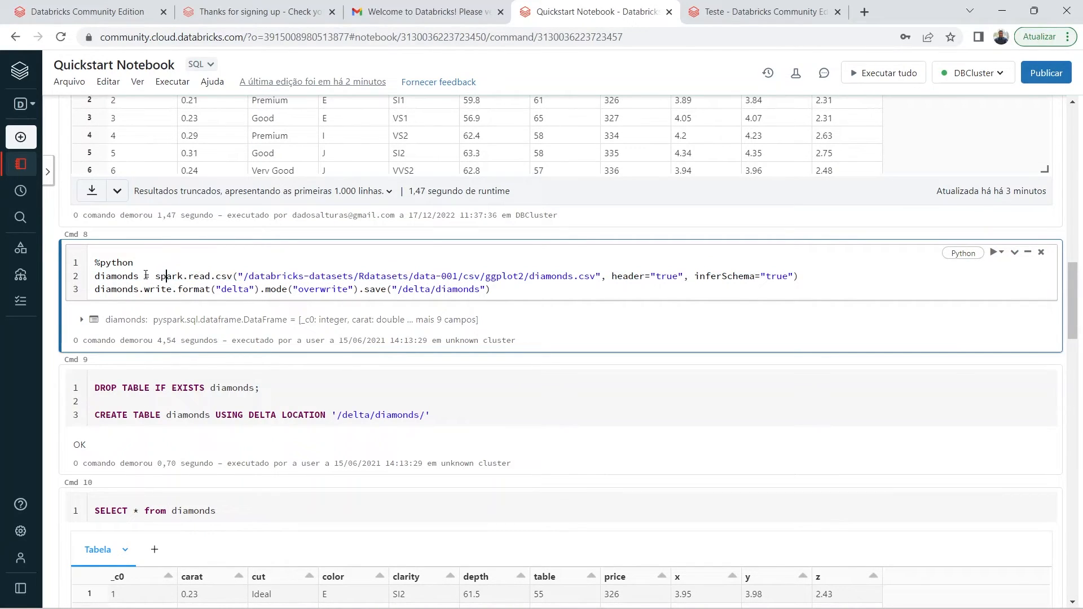
left_click_drag(140, 276, 86, 279)
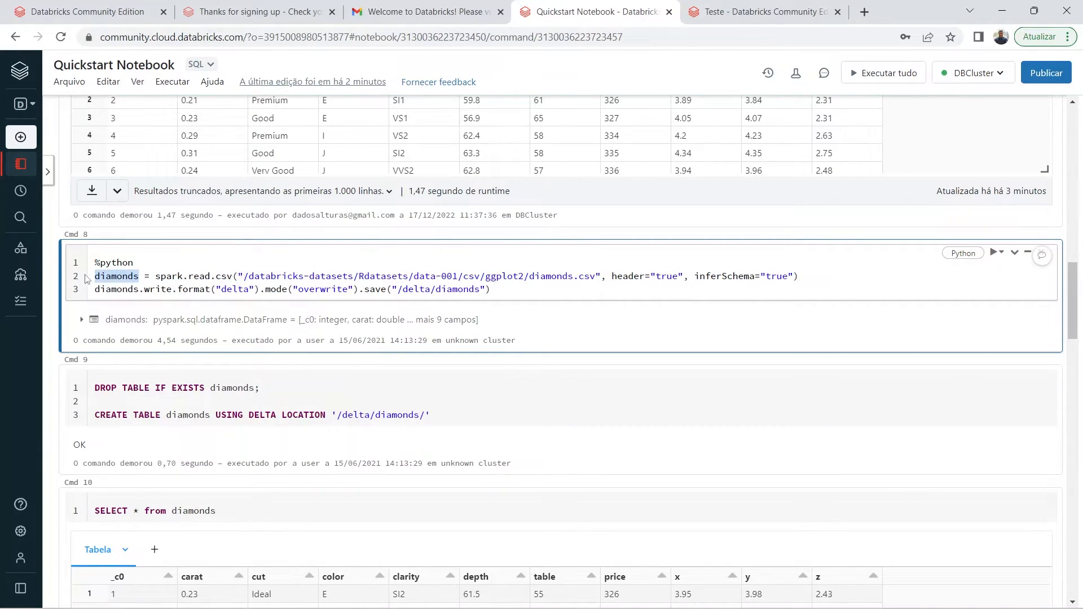
left_click(136, 276)
left_click_drag(138, 276, 101, 277)
left_click_drag(94, 291, 183, 292)
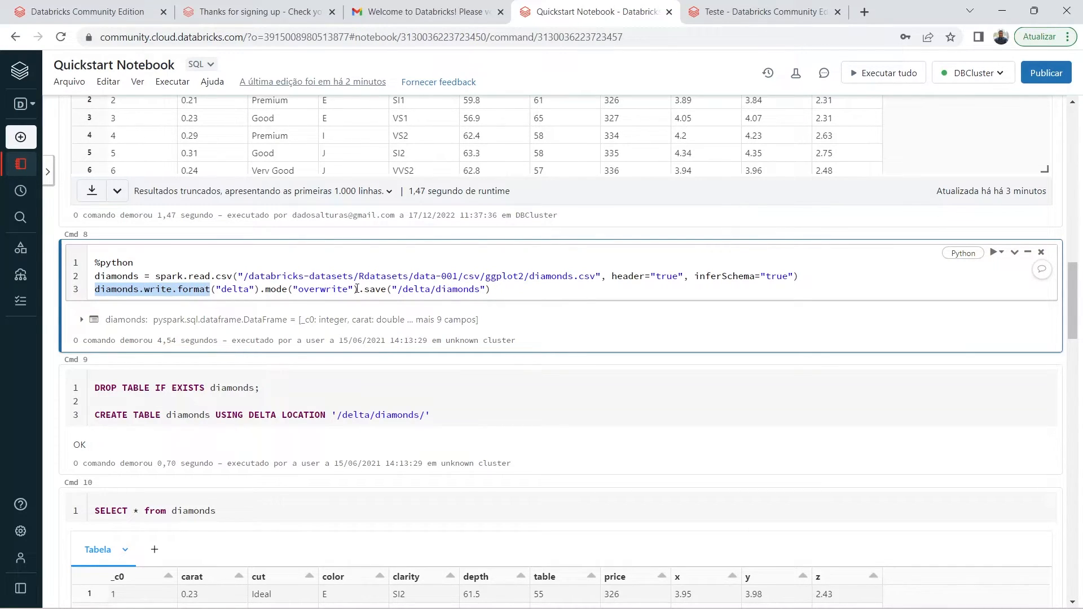
left_click_drag(392, 290, 484, 286)
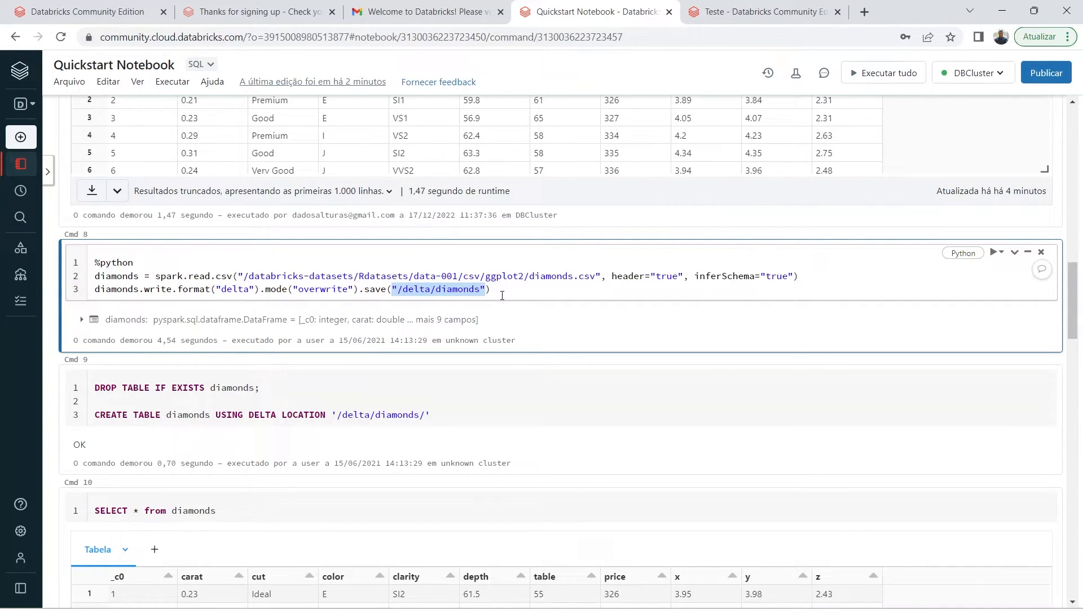
left_click(503, 295)
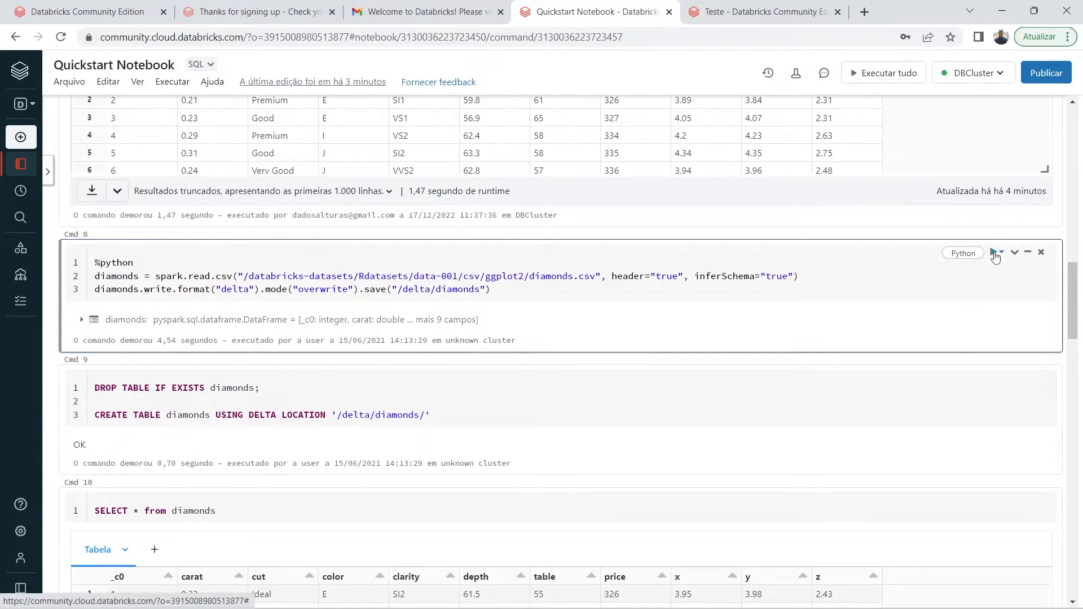
Step: Run the %python Cmd 8 cell with Executar célula, writing diamonds.csv to Delta at /delta/diamonds
left_click(998, 252)
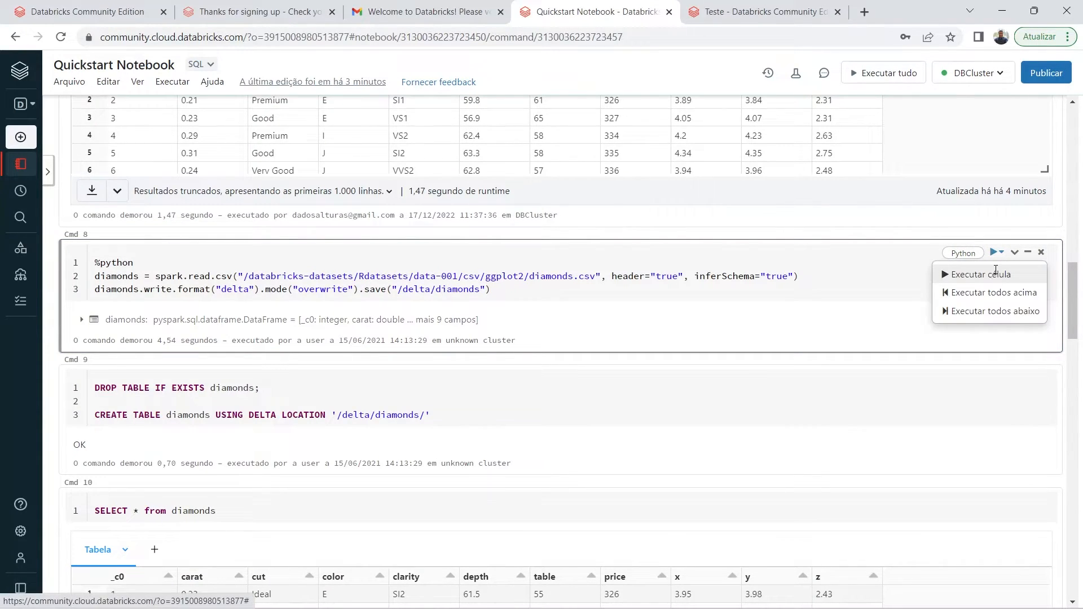
left_click(996, 274)
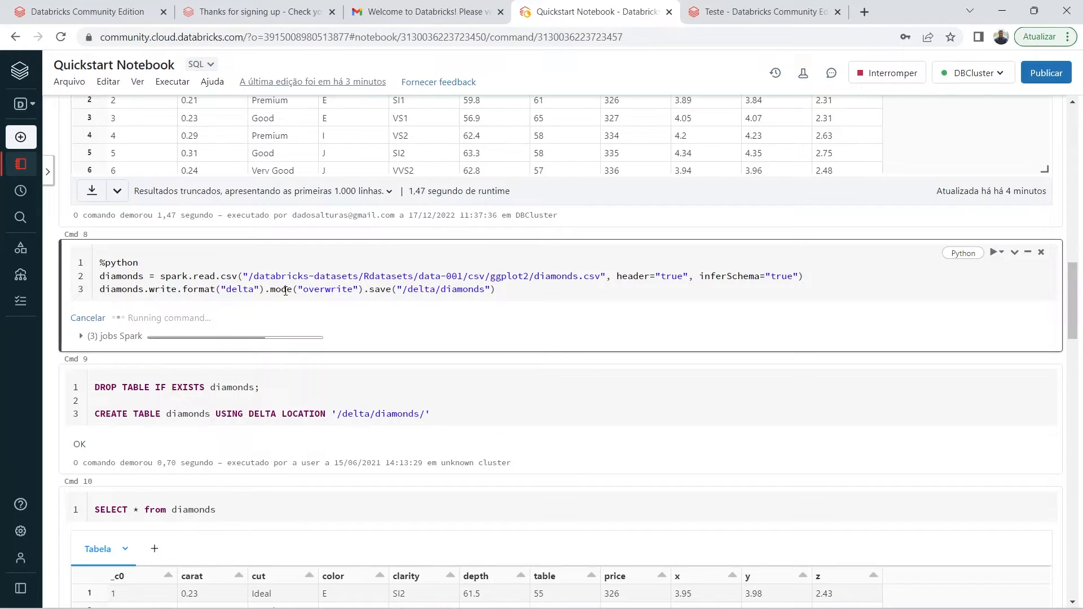
scroll(330, 305, "up", 2)
scroll(328, 302, "down", 3)
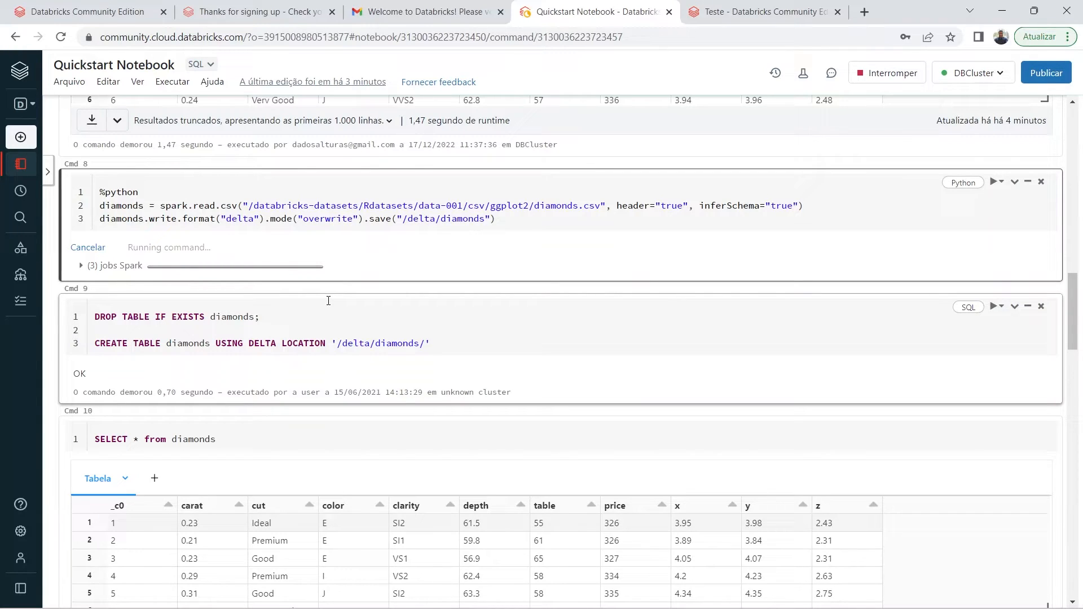
scroll(328, 300, "down", 1)
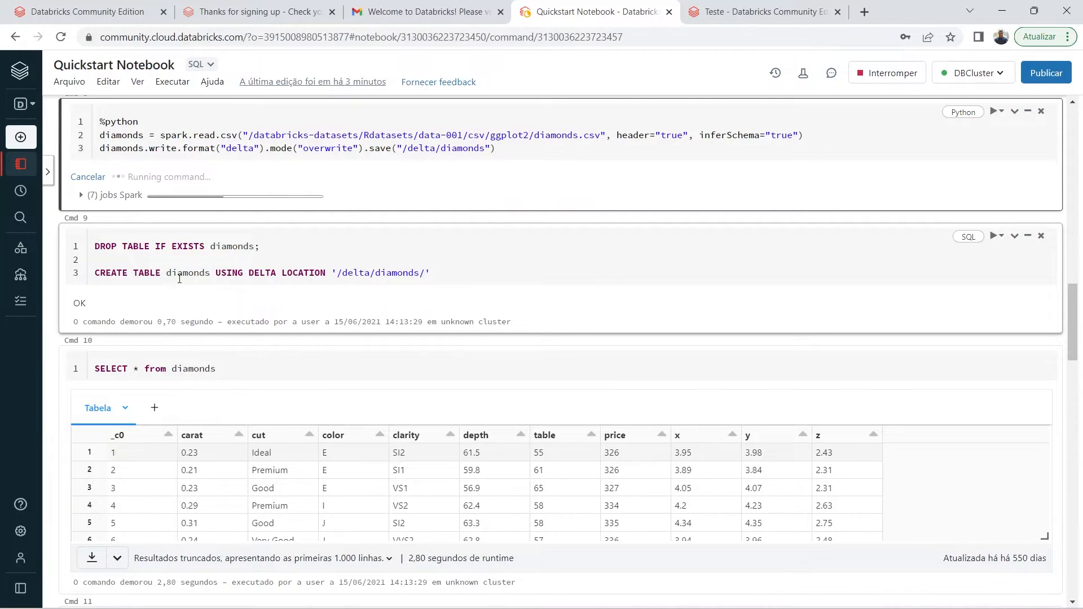
left_click_drag(94, 265, 261, 265)
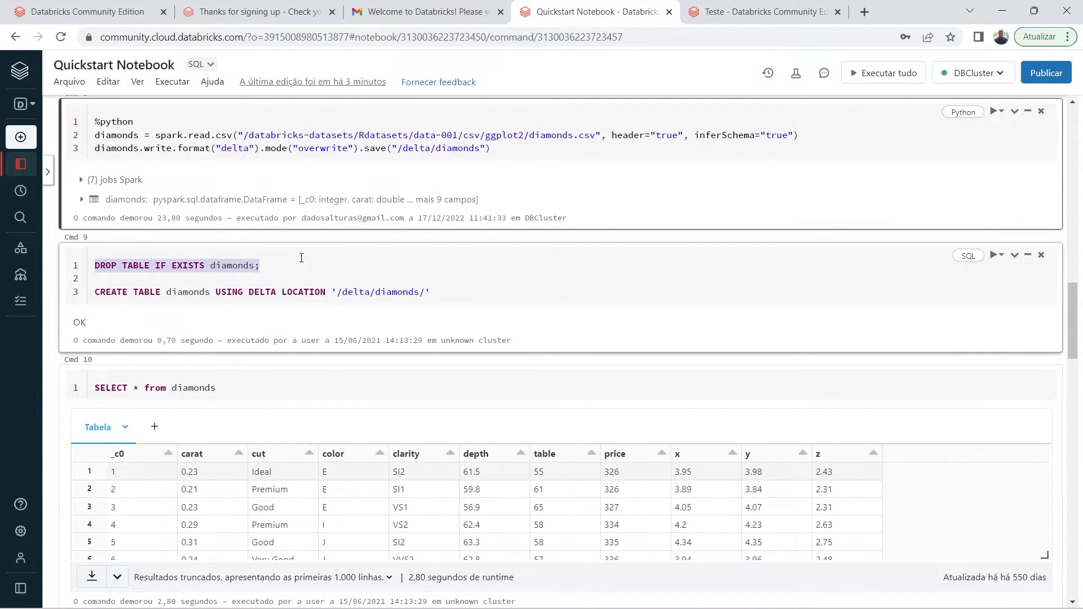
left_click(273, 267)
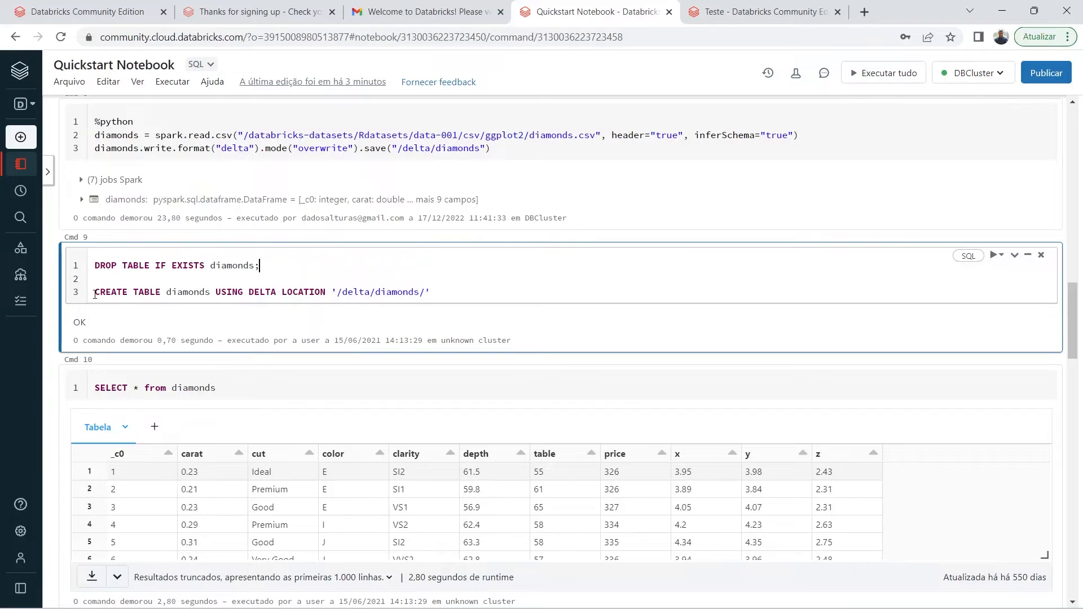
Step: Run the Cmd 9 DROP/CREATE TABLE diamonds cell using the Delta location
left_click_drag(95, 292, 434, 293)
left_click(434, 292)
scroll(321, 300, "up", 2)
scroll(321, 301, "down", 2)
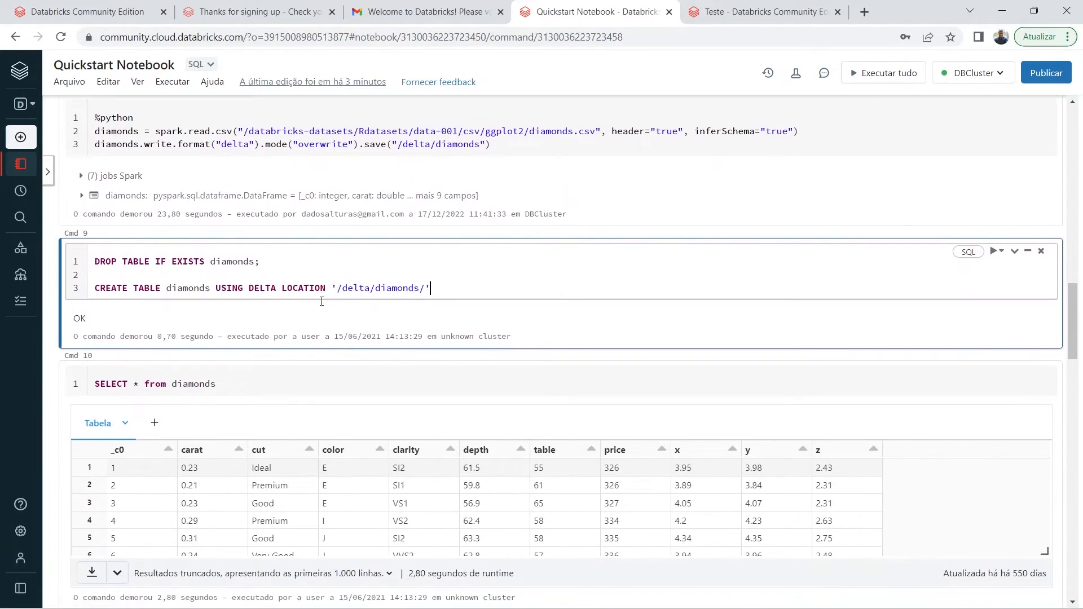
left_click(1001, 185)
left_click(996, 207)
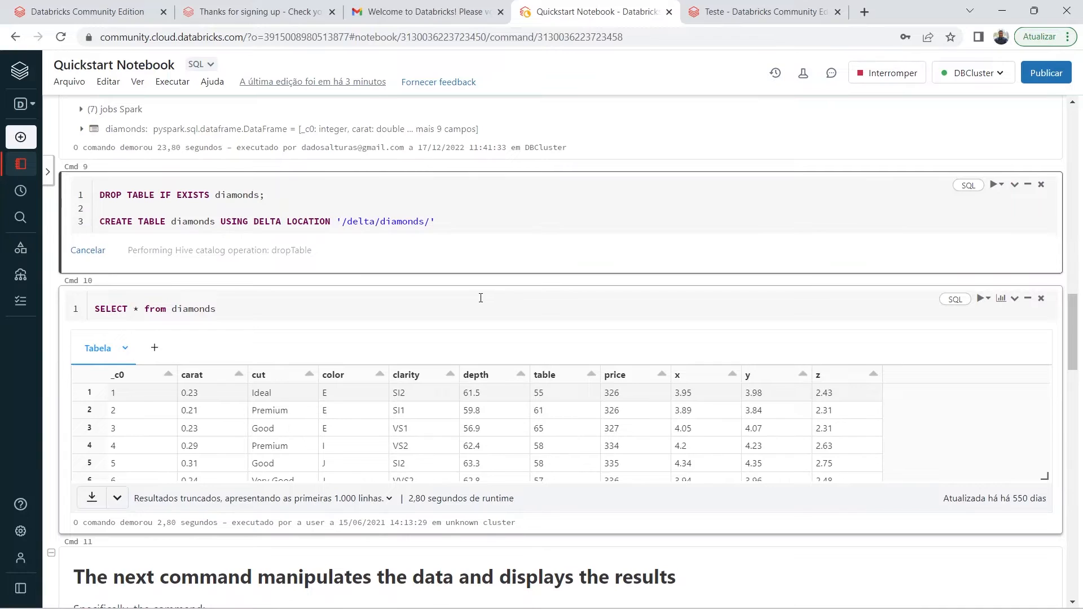
scroll(463, 303, "up", 2)
scroll(438, 298, "down", 4)
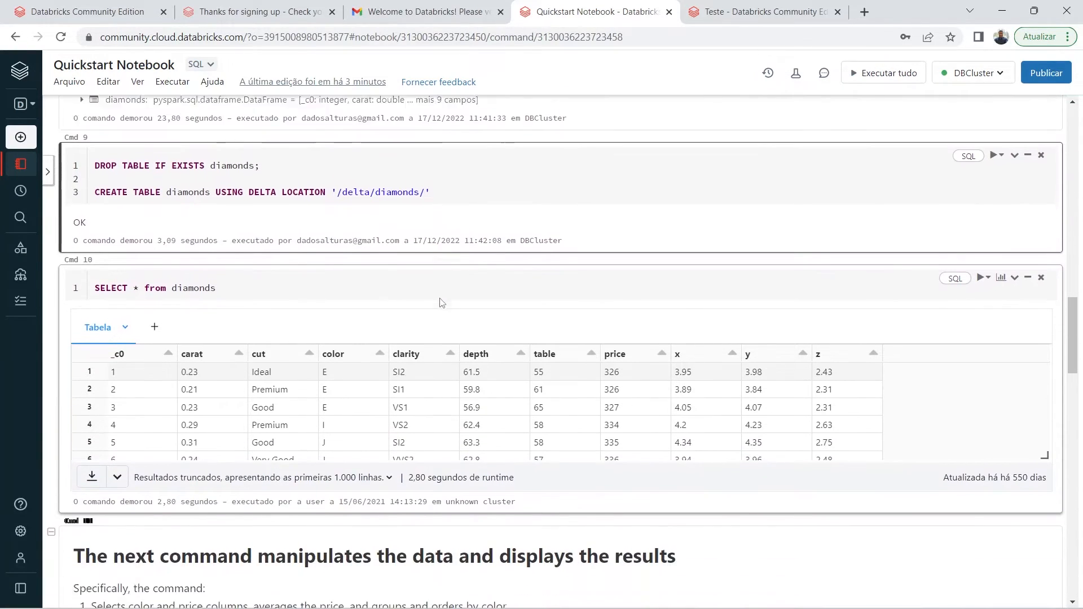
Step: Rerun the Cmd 10 SELECT * from diamonds query
left_click(988, 237)
left_click(976, 259)
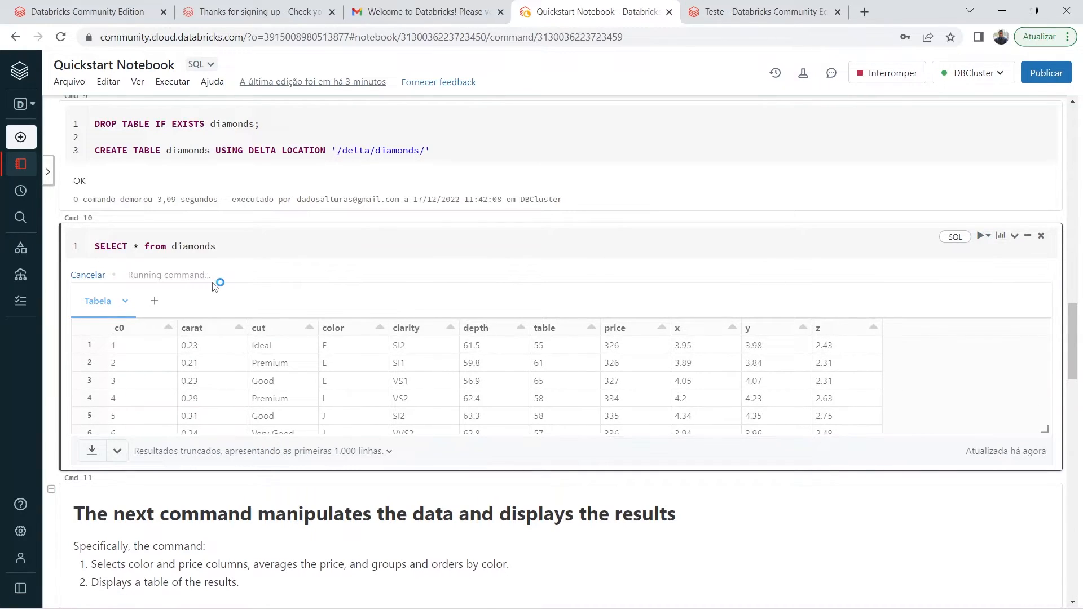
scroll(214, 287, "up", 2)
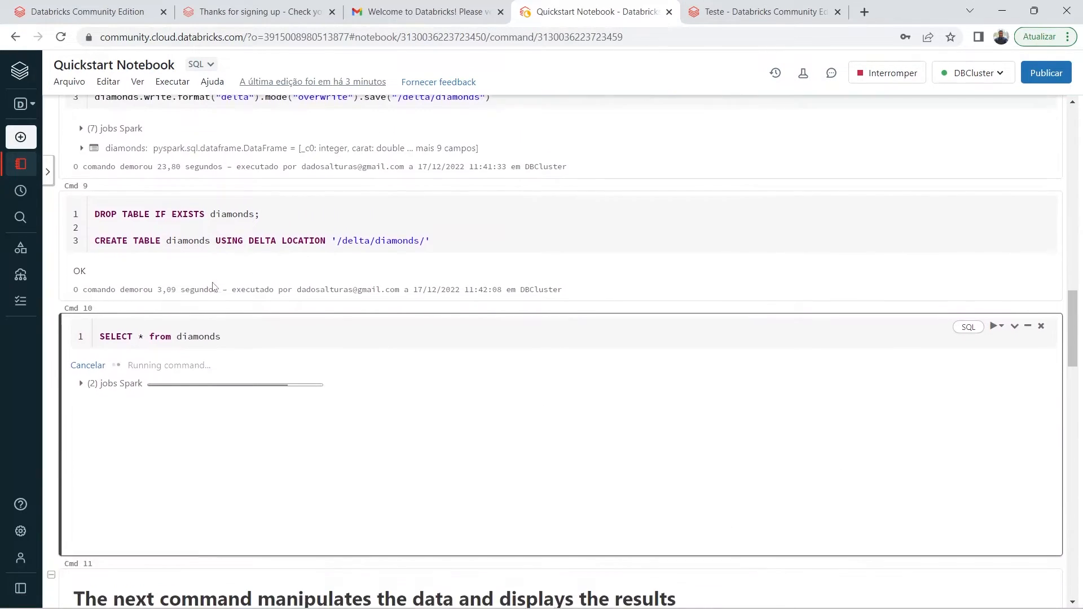
scroll(214, 287, "down", 4)
scroll(214, 287, "up", 1)
scroll(214, 287, "up", 1)
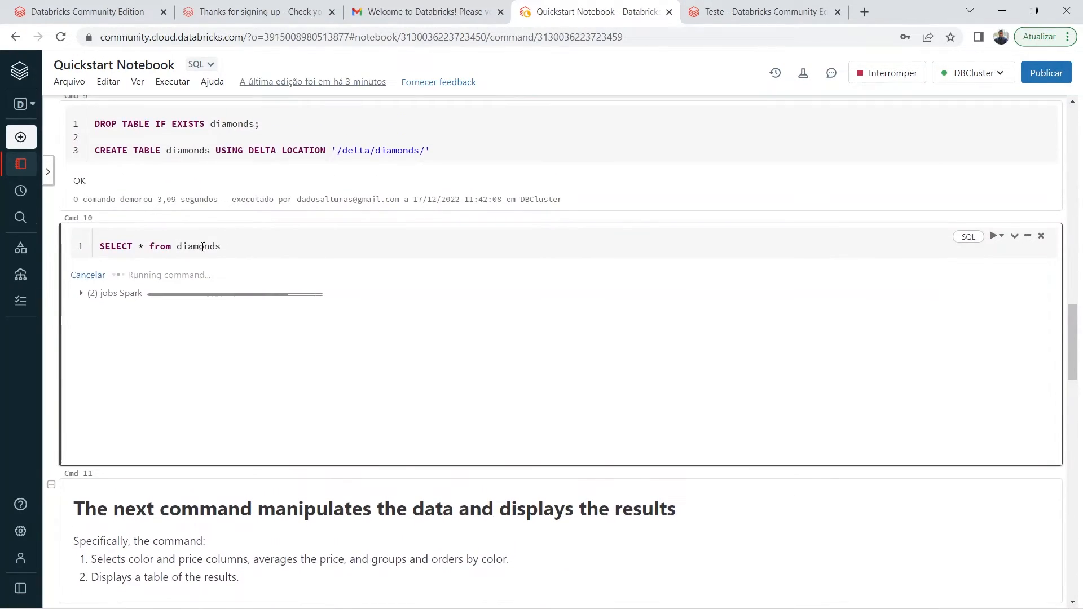
scroll(288, 295, "down", 1)
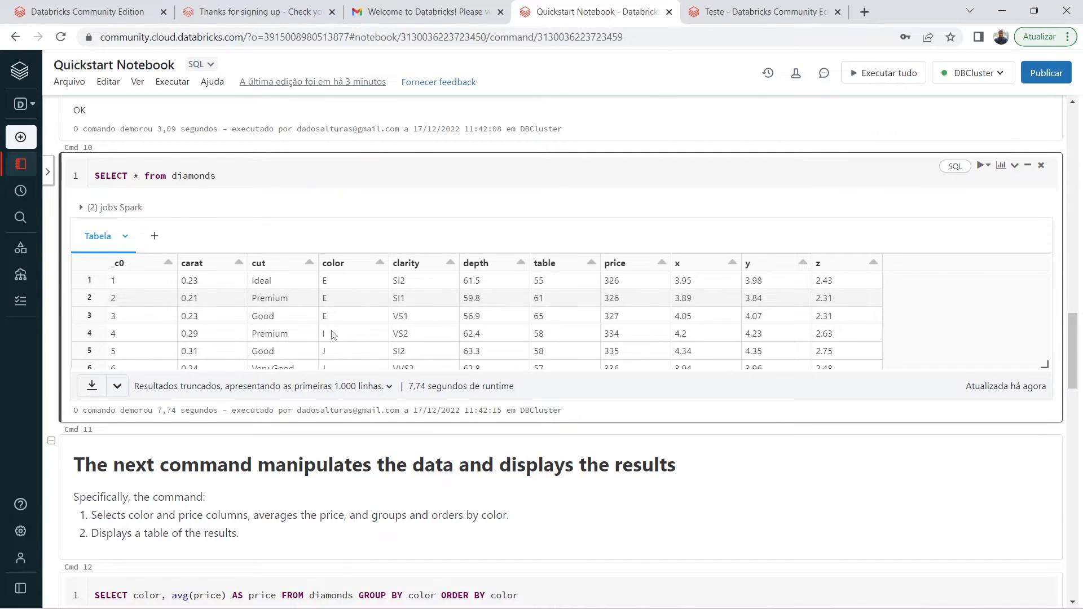
scroll(287, 294, "down", 1)
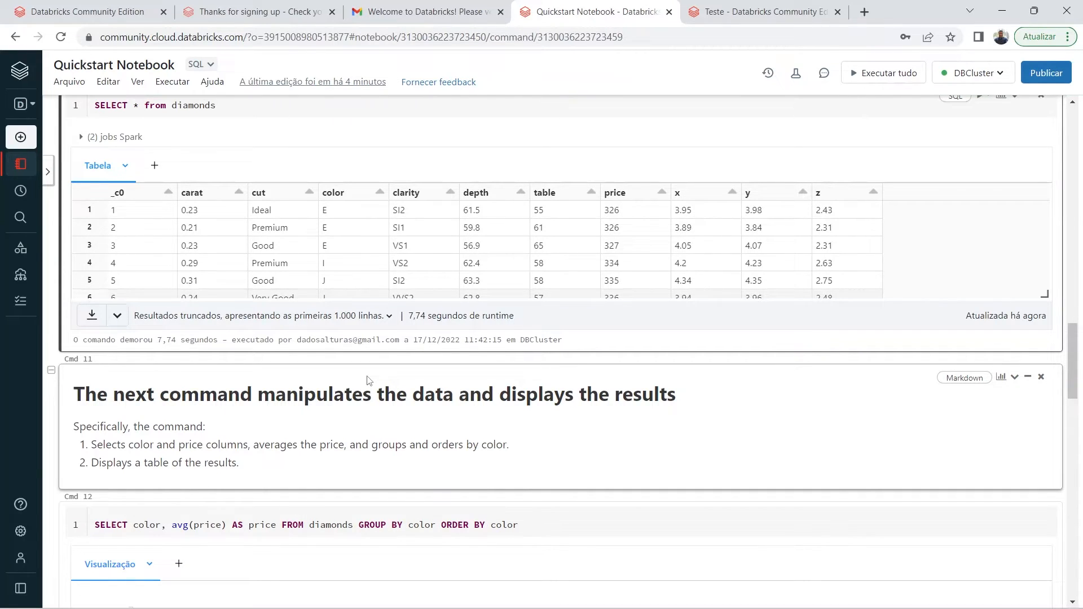
scroll(366, 380, "down", 1)
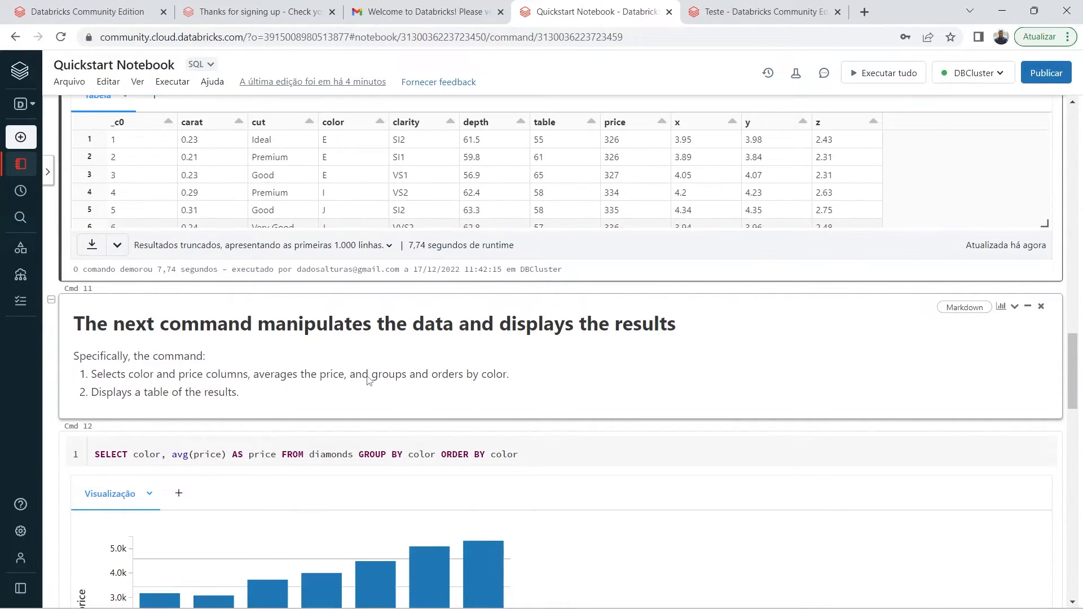
scroll(368, 376, "down", 2)
scroll(368, 376, "down", 1)
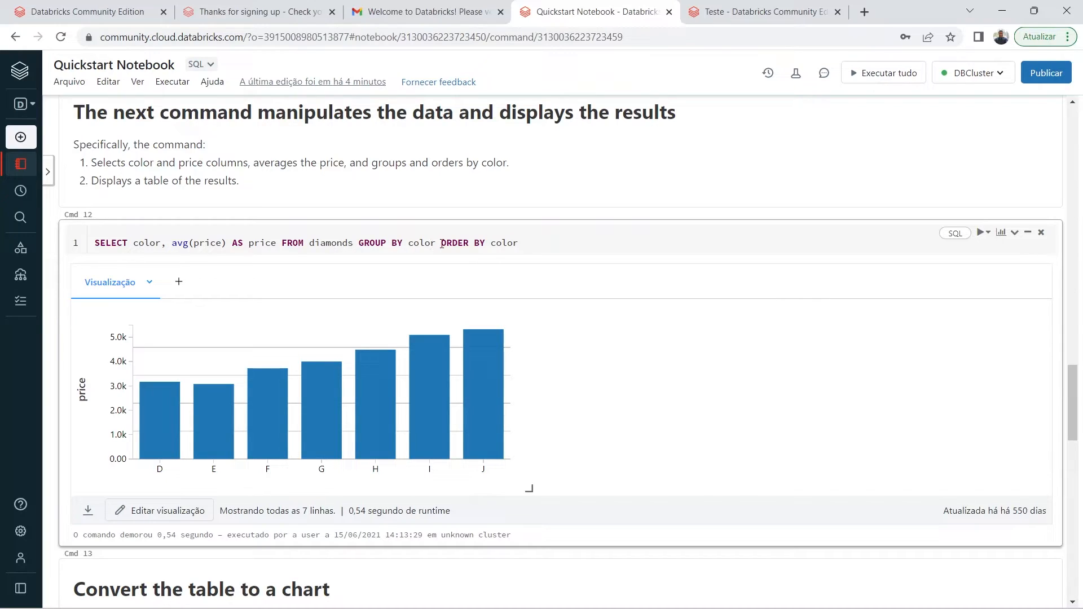
scroll(530, 358, "down", 6)
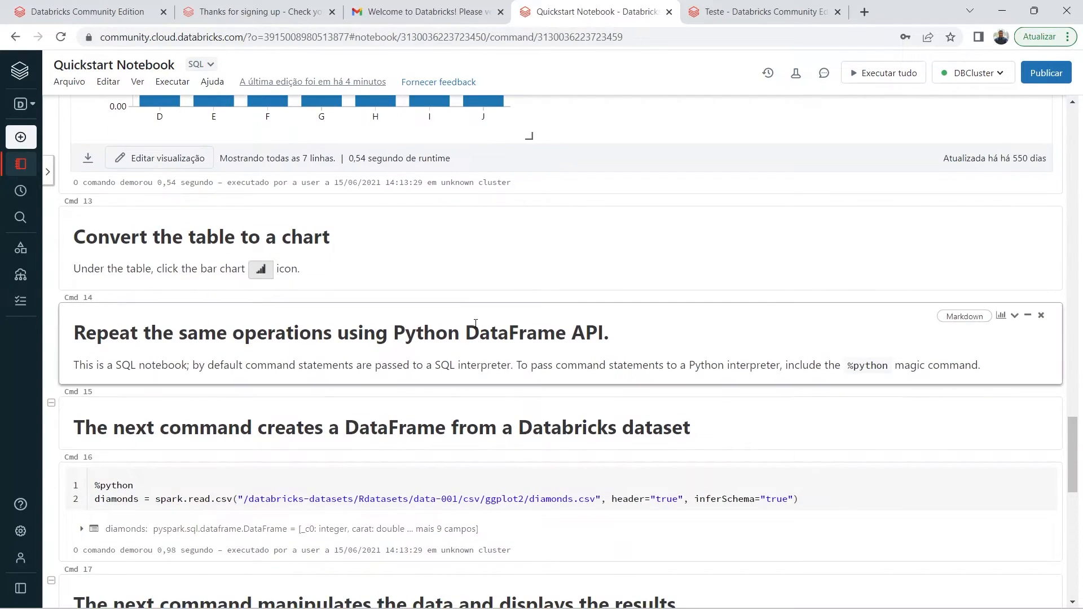
scroll(246, 347, "down", 4)
scroll(246, 347, "down", 8)
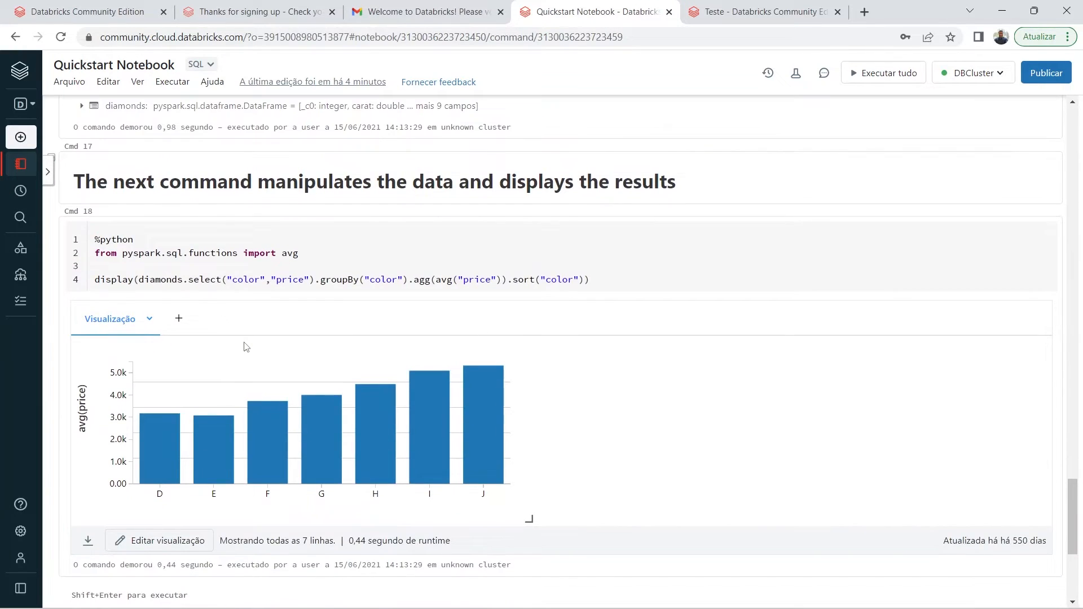
scroll(246, 346, "up", 6)
scroll(245, 346, "up", 20)
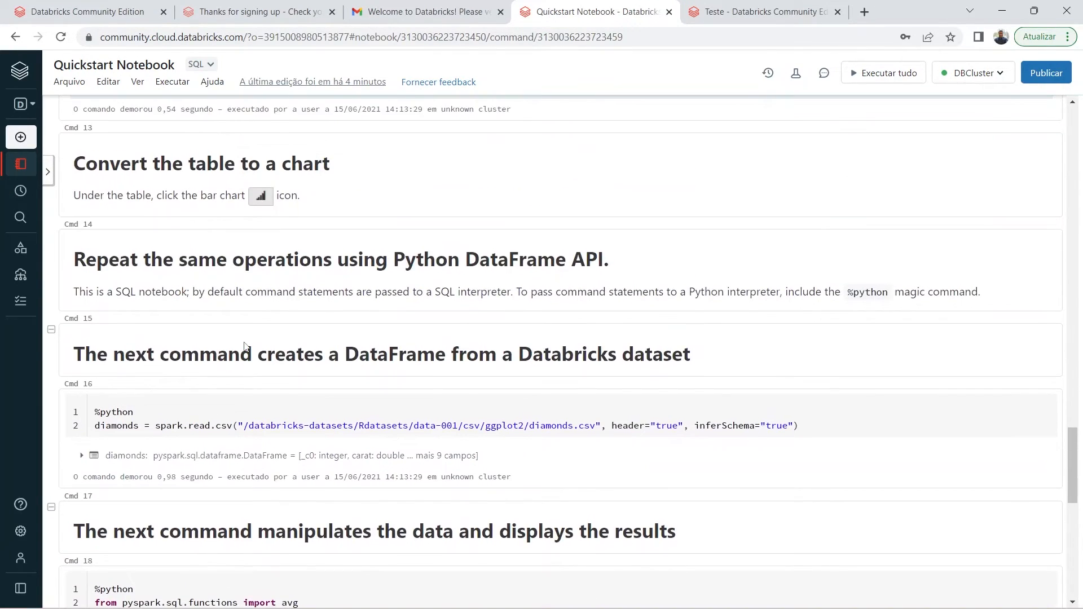
scroll(246, 346, "up", 20)
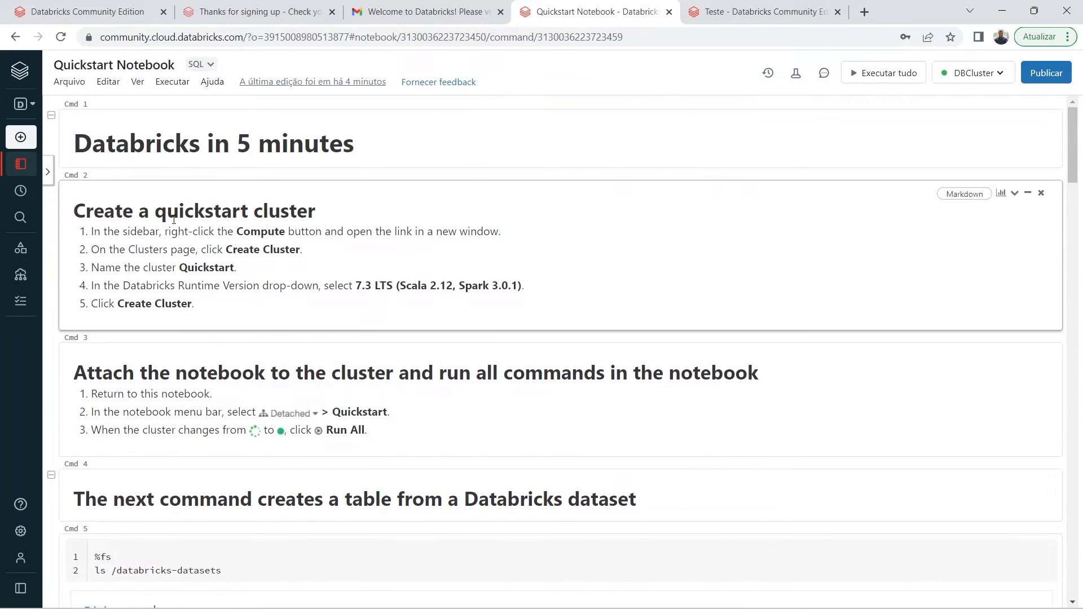
Step: Switch to Data Science & Engineering and open Dados to show the default database's tables
left_click(73, 105)
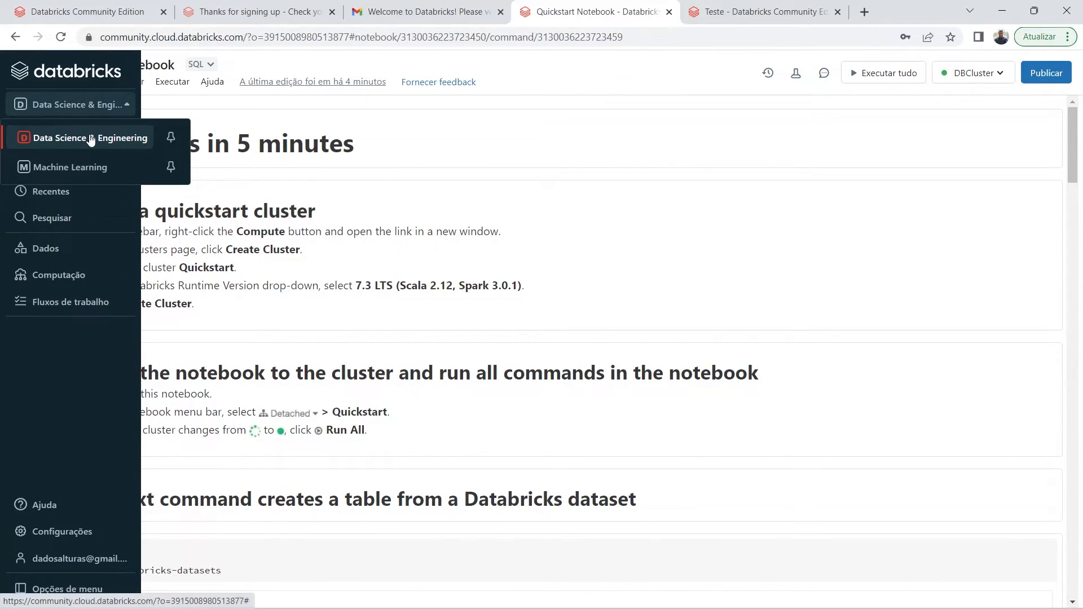
left_click(90, 137)
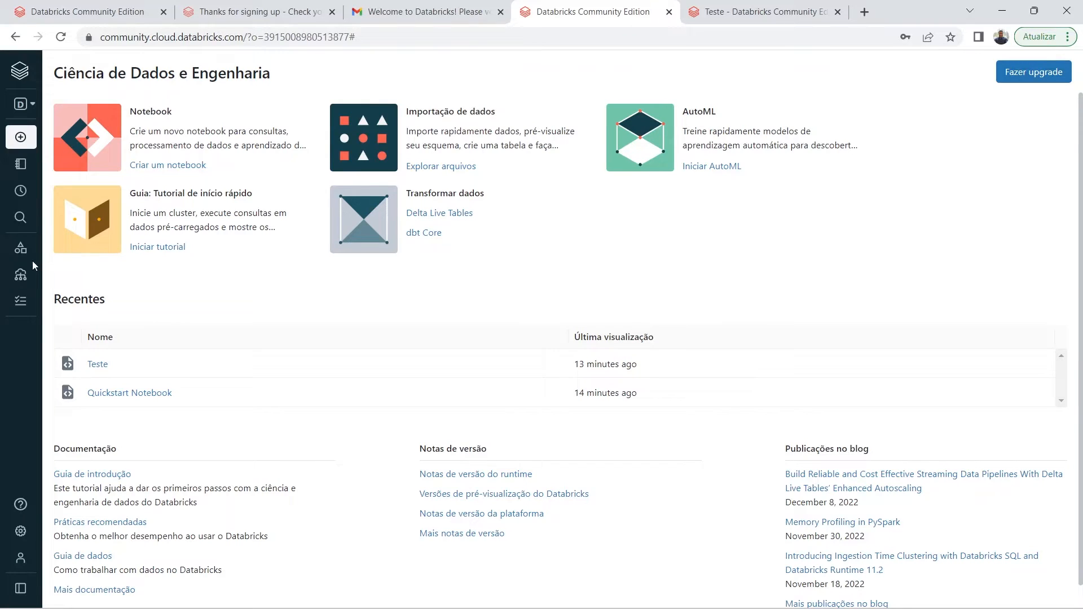
mouse_move(26, 259)
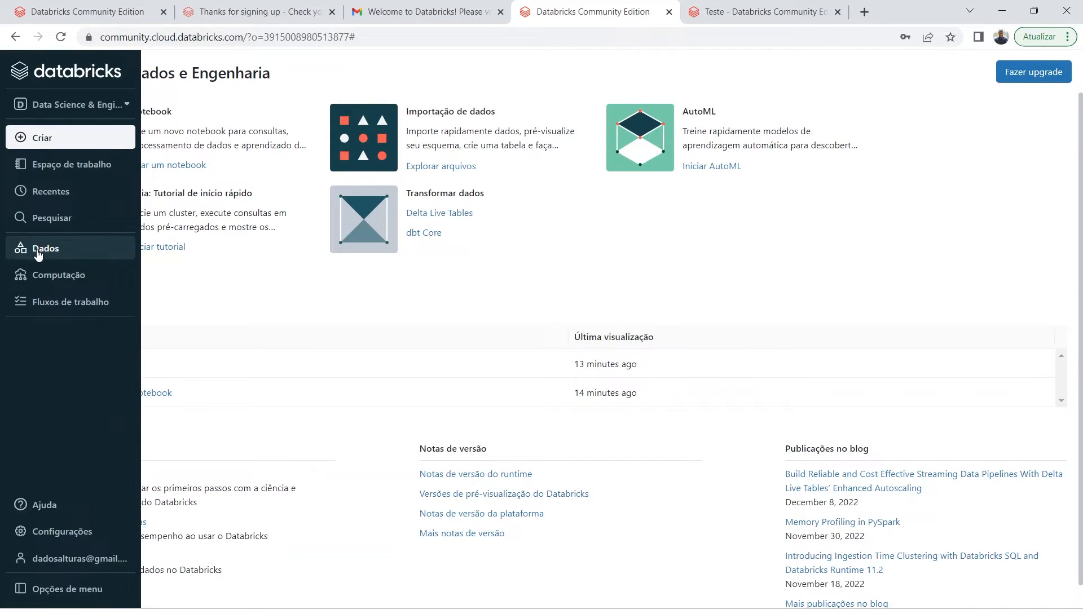
left_click(50, 254)
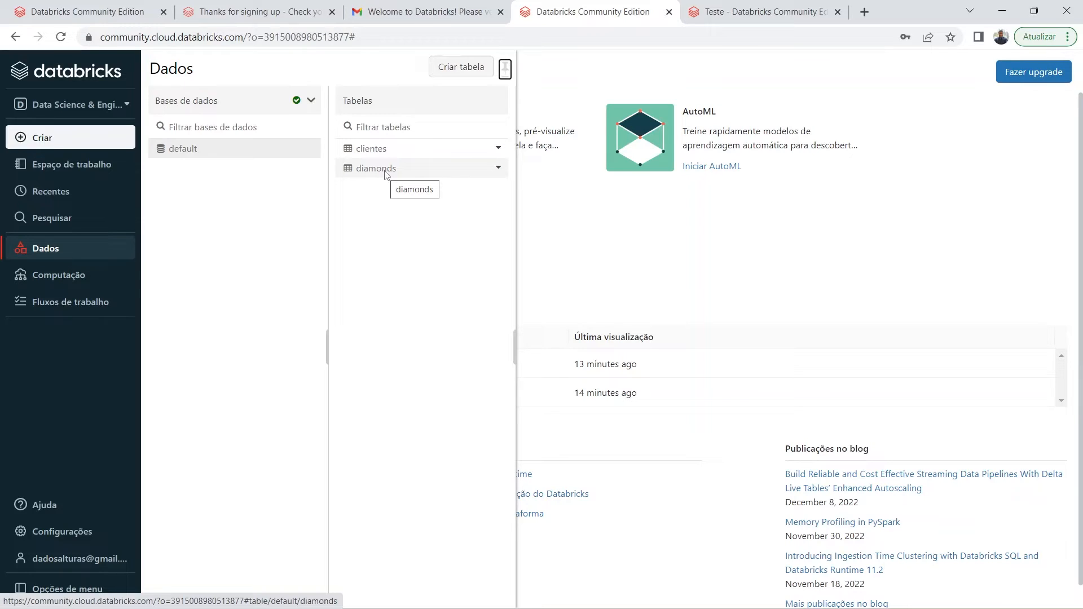
Step: View the clientes table, then open the diamonds table page with its schema and sample rows
left_click(375, 149)
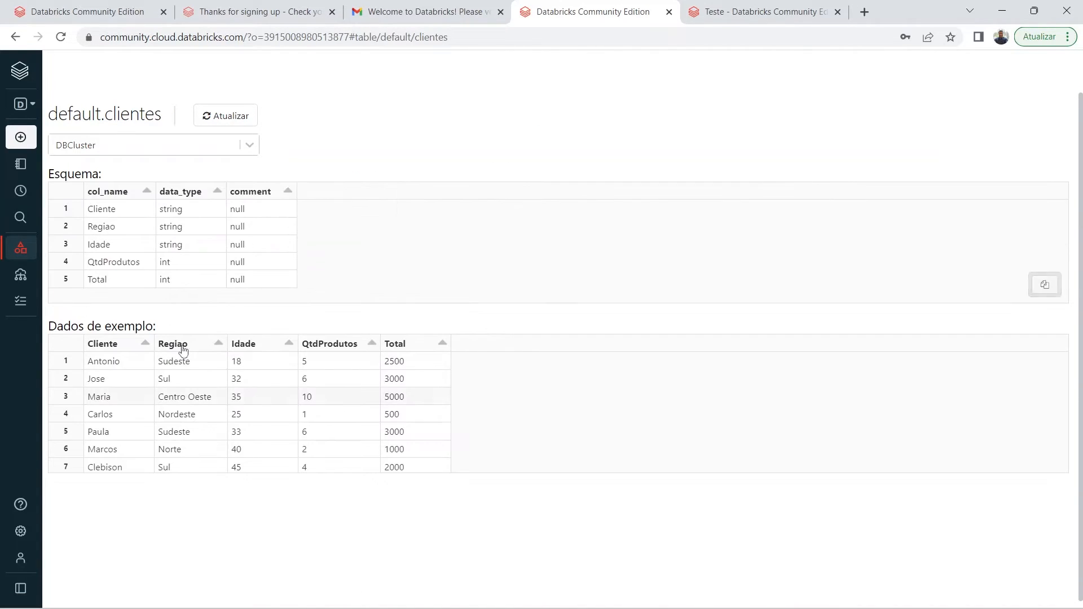
left_click(36, 249)
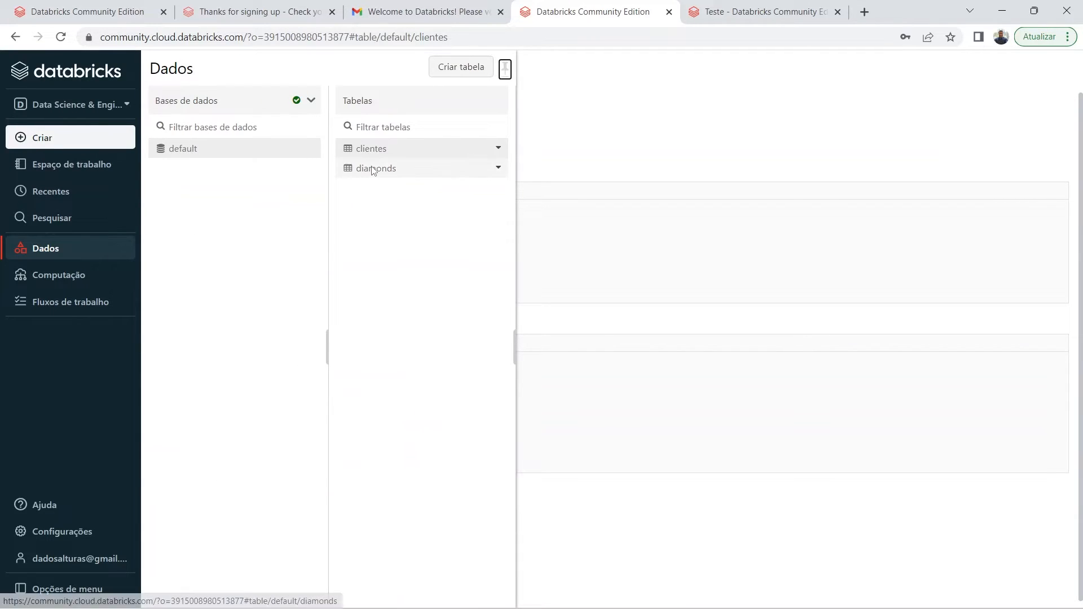
left_click(374, 230)
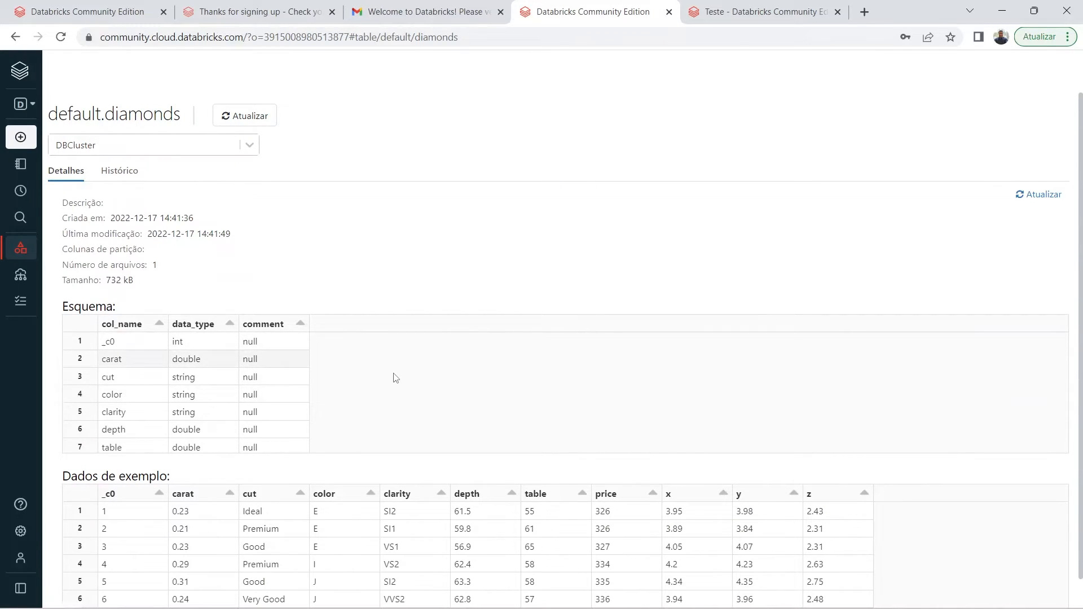
scroll(395, 376, "down", 1)
scroll(397, 371, "up", 1)
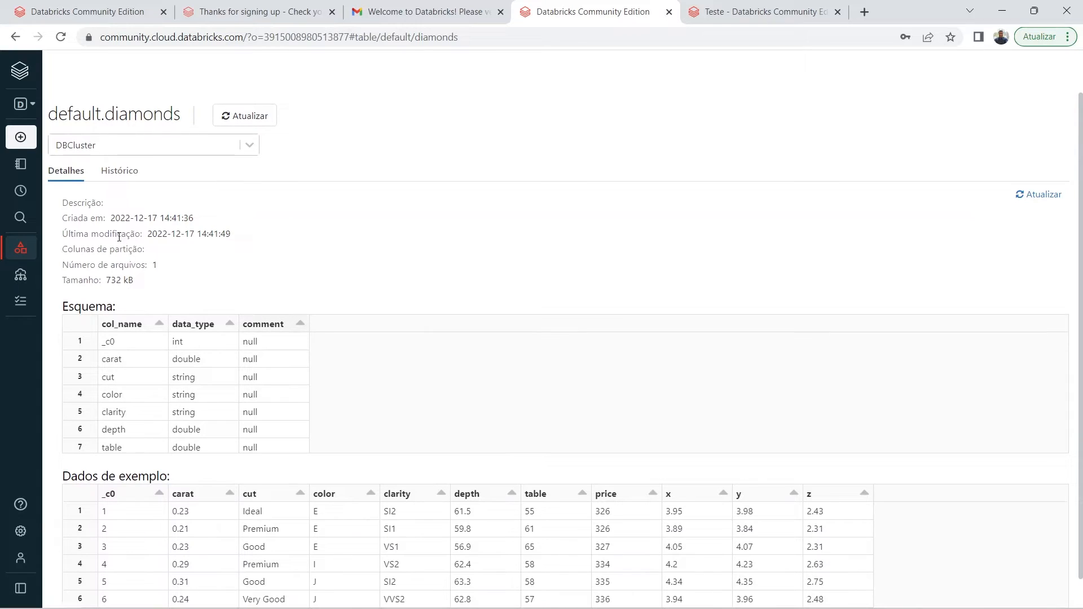
mouse_move(28, 257)
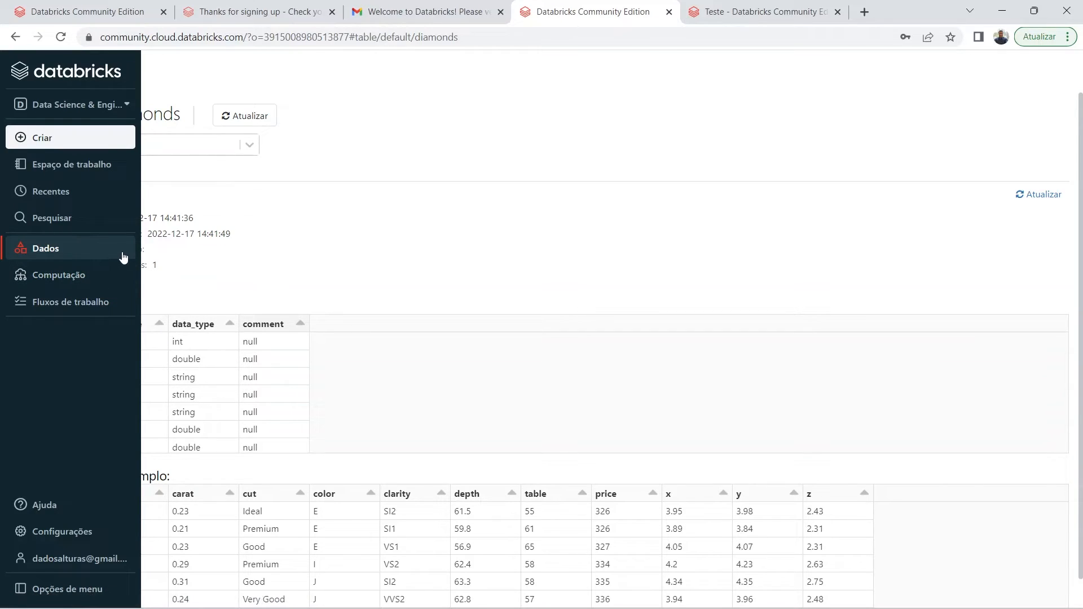
Step: Open DBCluster from Computação and show its JDBC/ODBC host, port 443 and HTTP path
left_click(70, 278)
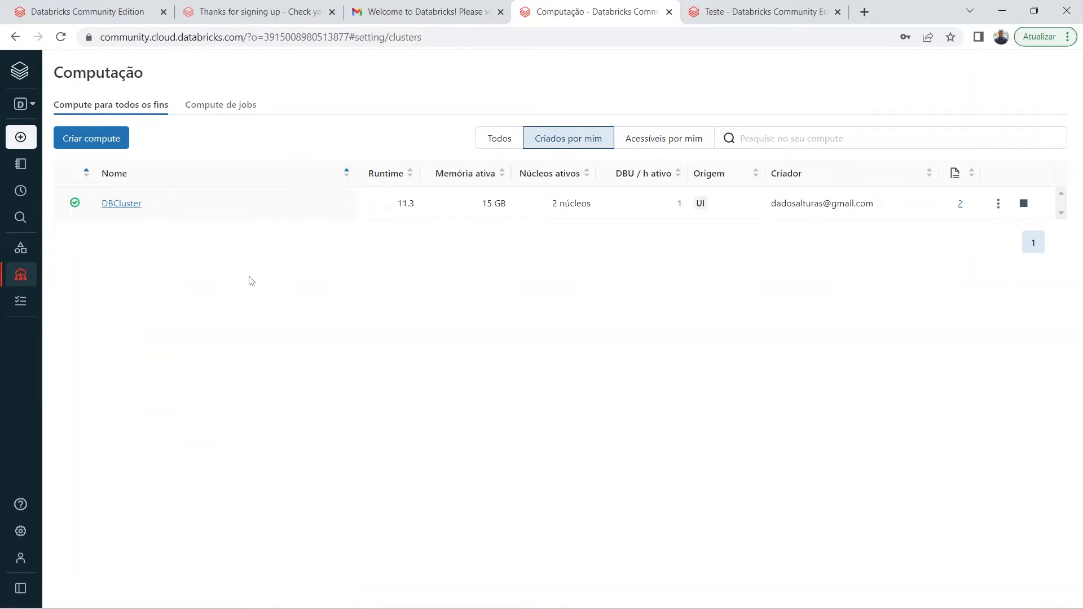
mouse_move(29, 223)
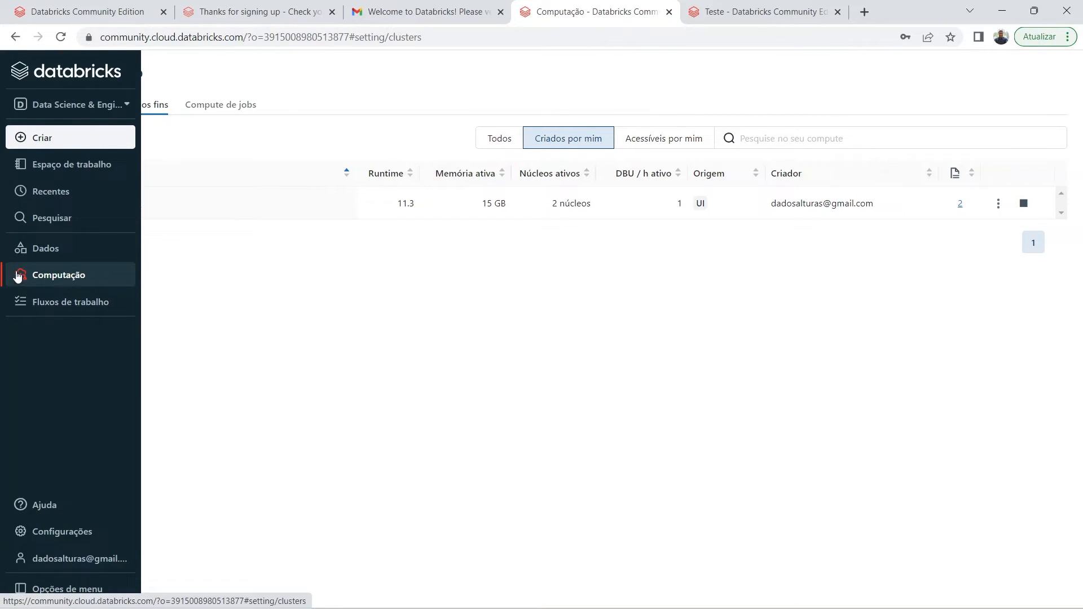
left_click(130, 204)
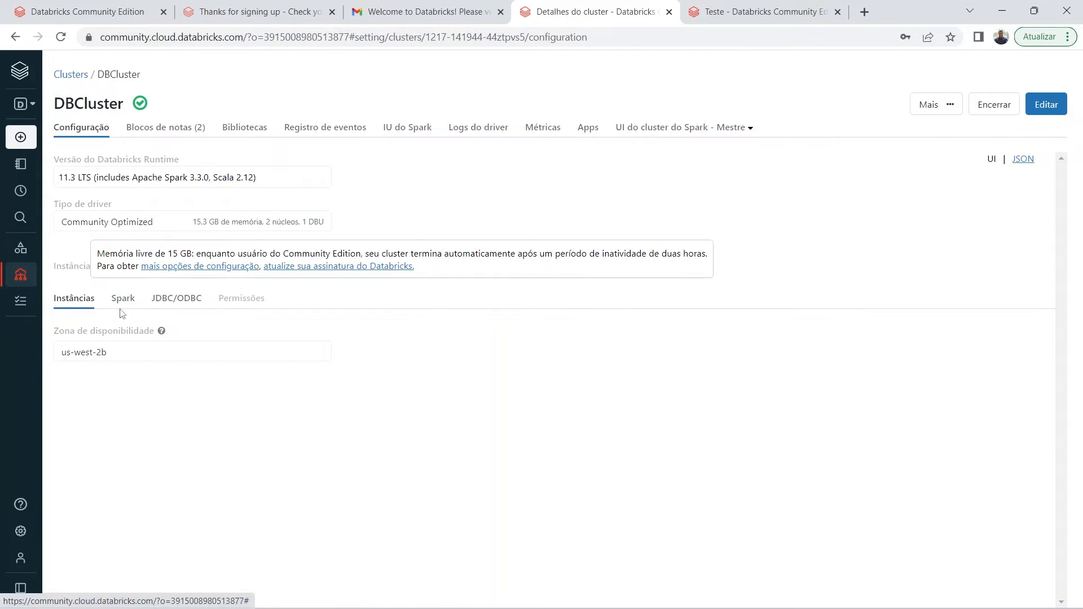
left_click(181, 303)
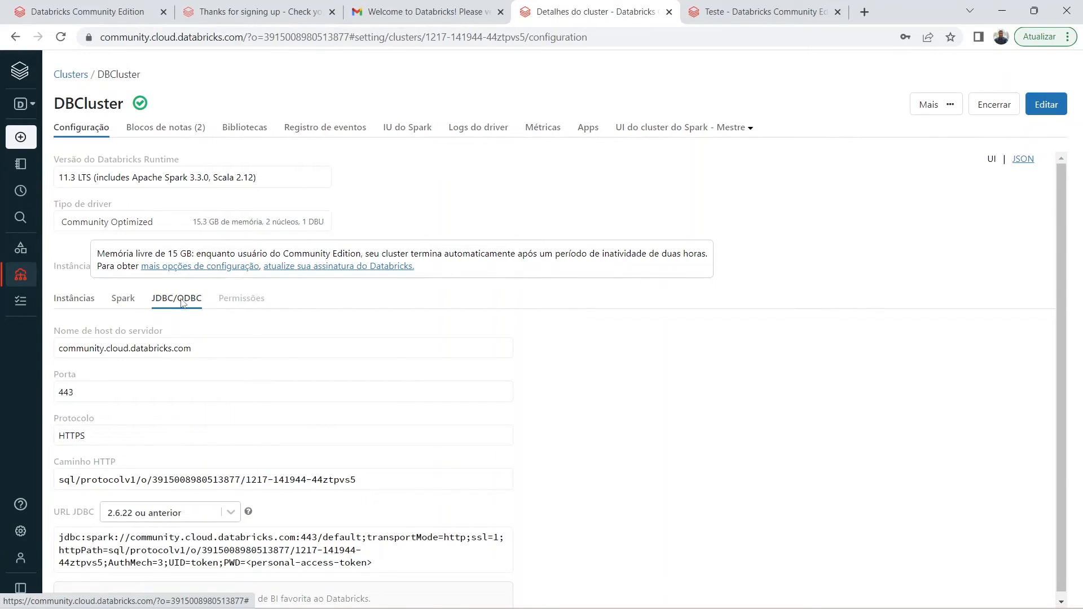
scroll(182, 339, "down", 1)
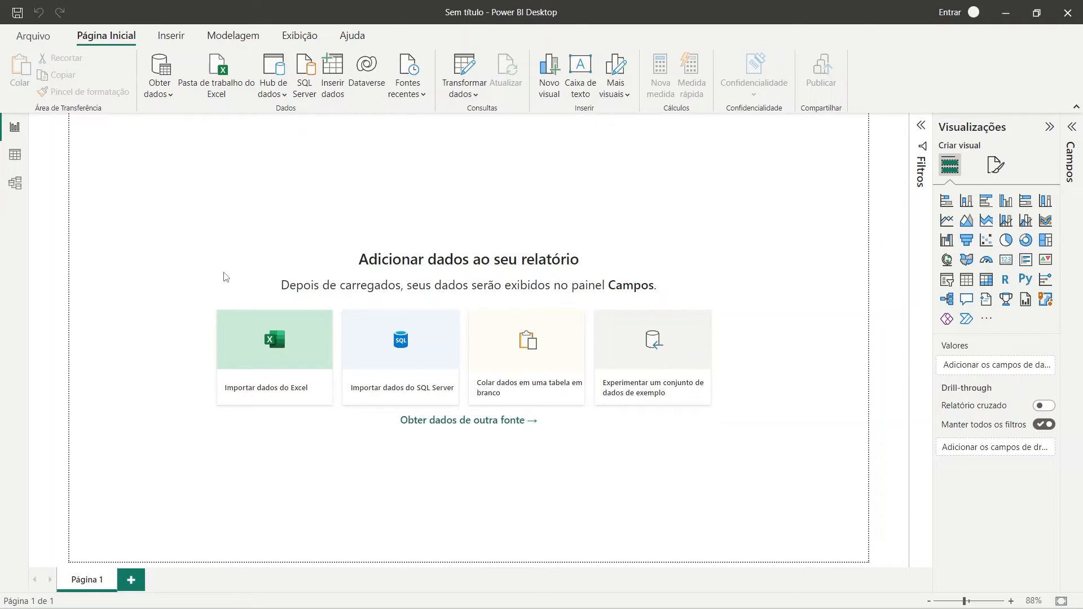
Step: Search Get Data's full connector list for 'data' and connect with Databricks (Beta)
left_click(171, 97)
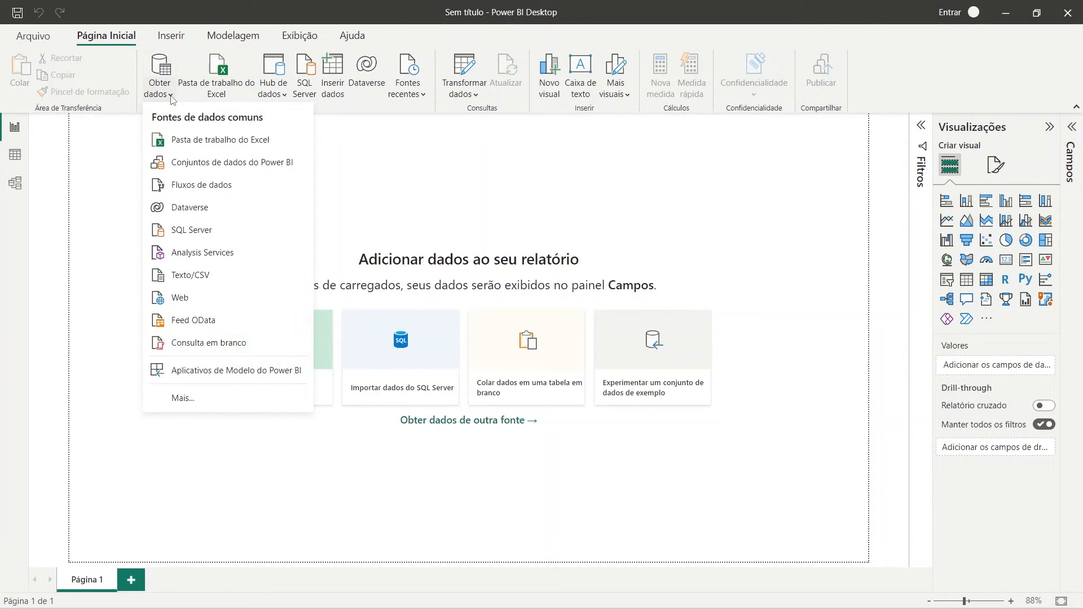
left_click(183, 399)
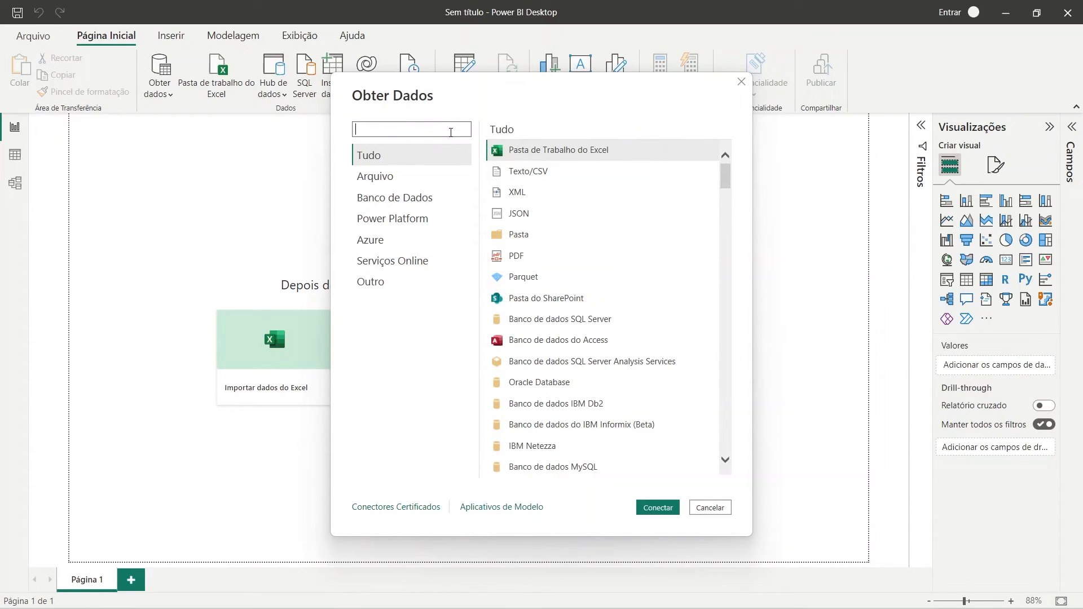
type("data")
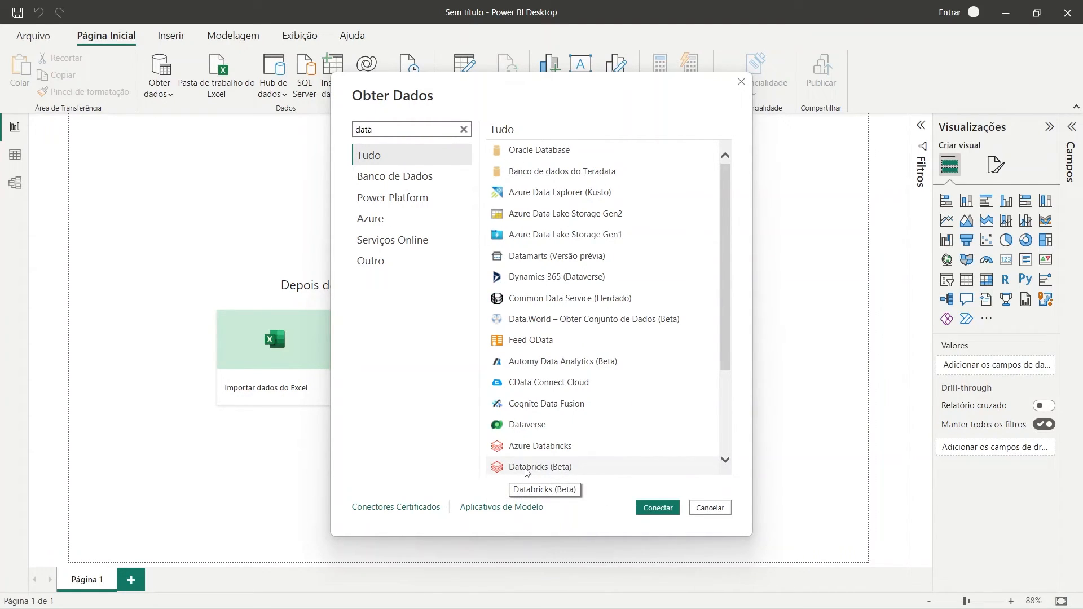
left_click(527, 471)
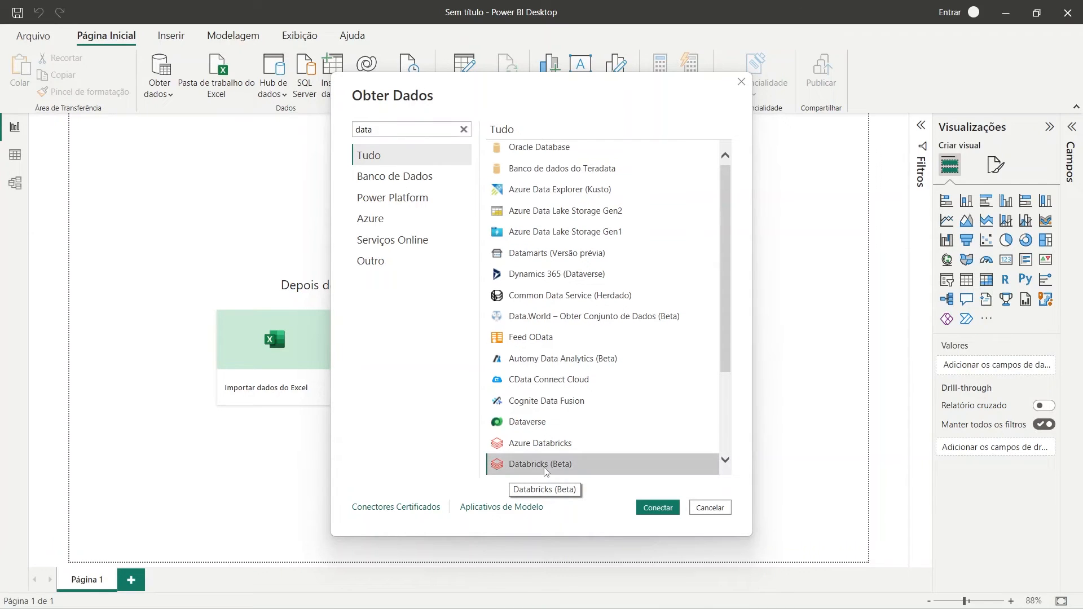
left_click(669, 508)
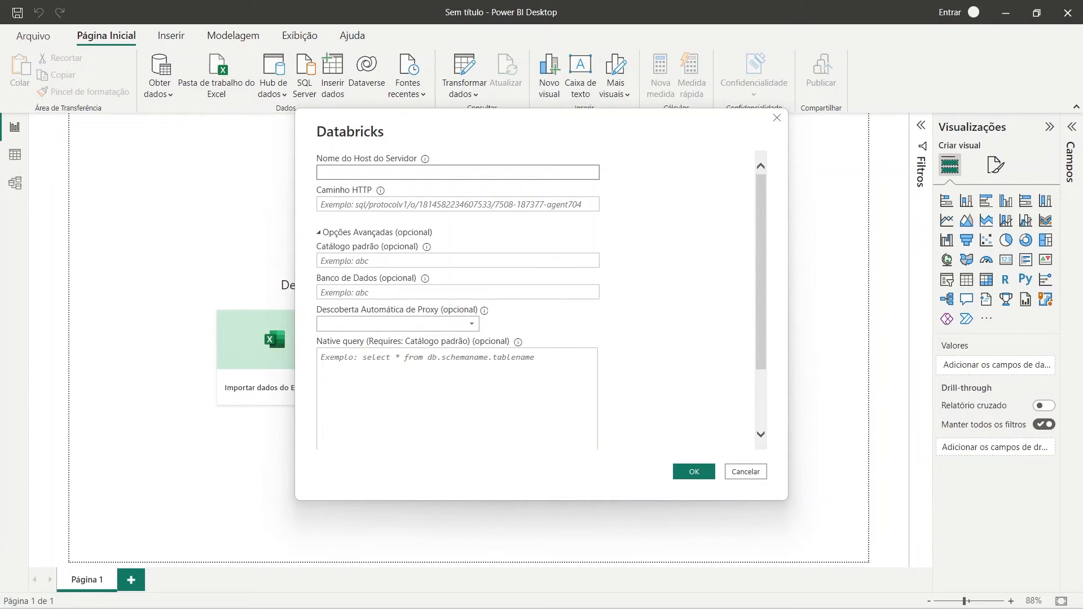
Step: Copy host name community.cloud.databricks.com from the cluster's JDBC/ODBC details into the server field
key("alt+Tab")
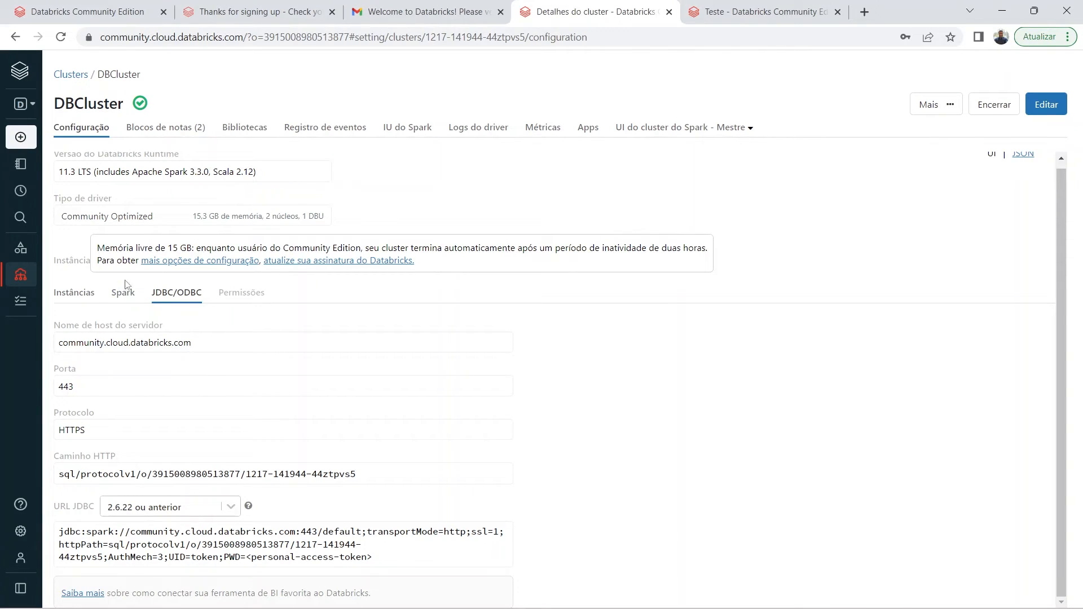
mouse_move(28, 280)
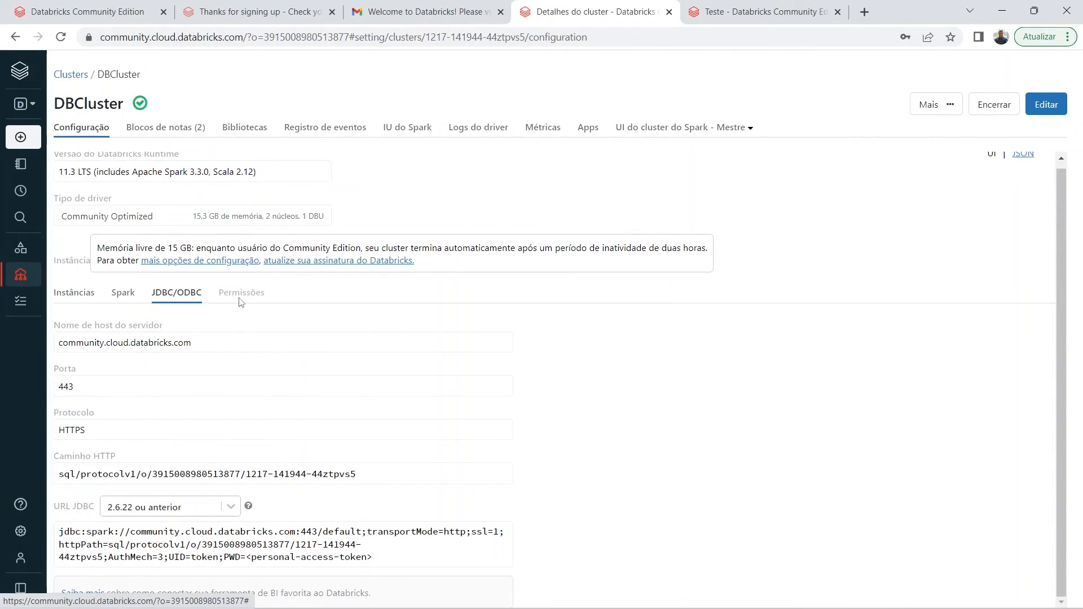
triple_click(87, 341)
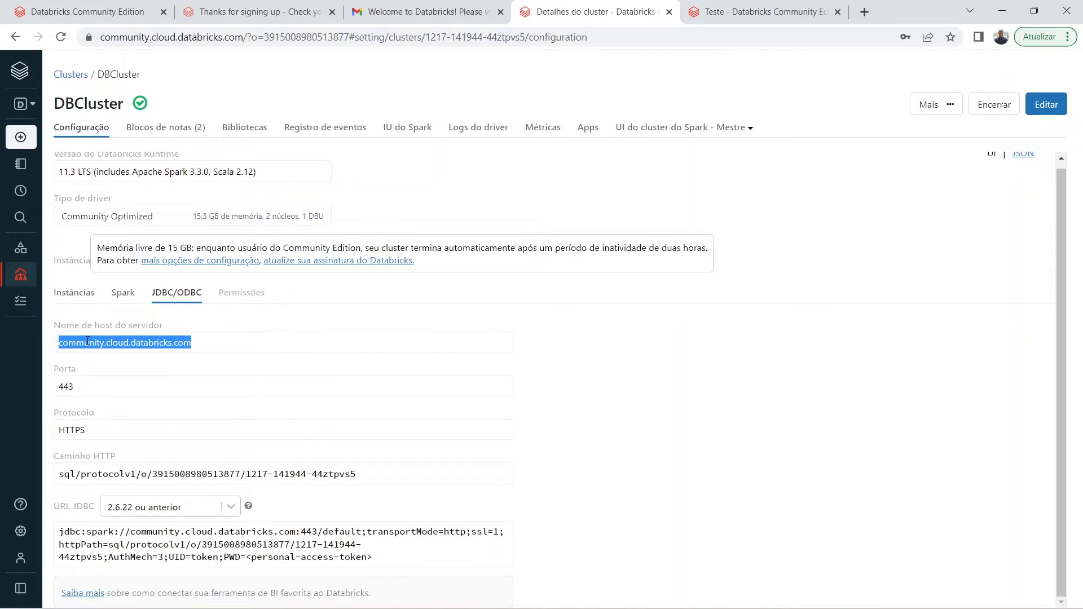
right_click(126, 346)
left_click(175, 363)
key("alt+Tab")
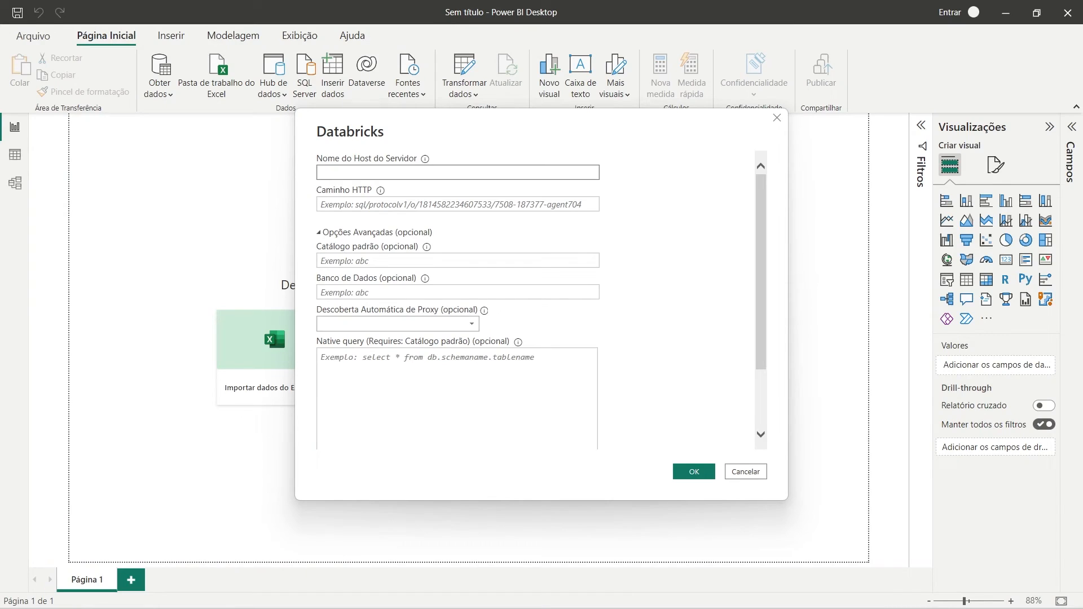
left_click(359, 173)
right_click(359, 173)
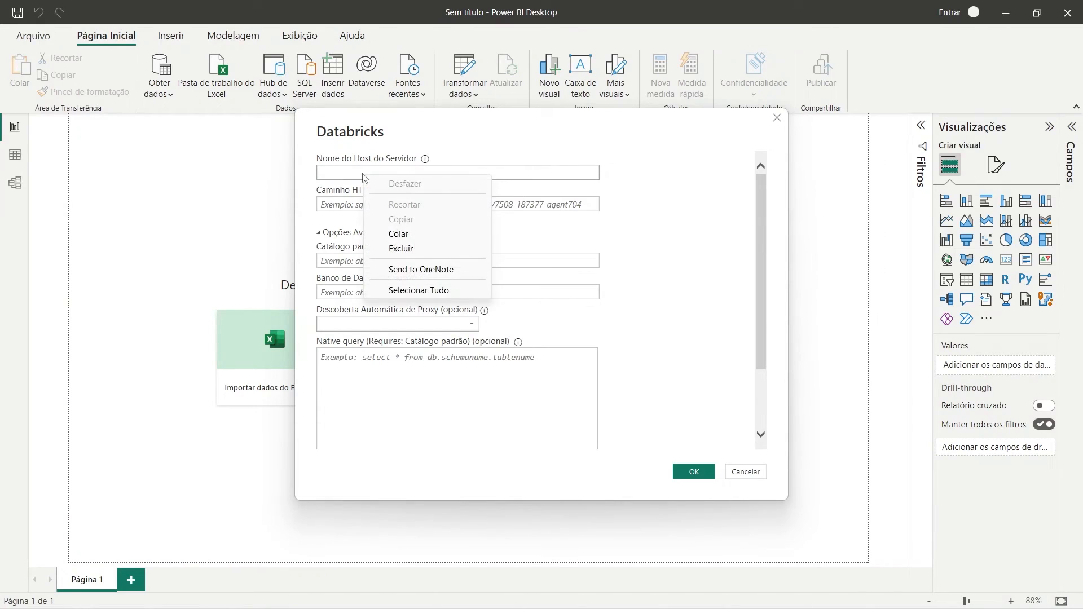
left_click(413, 234)
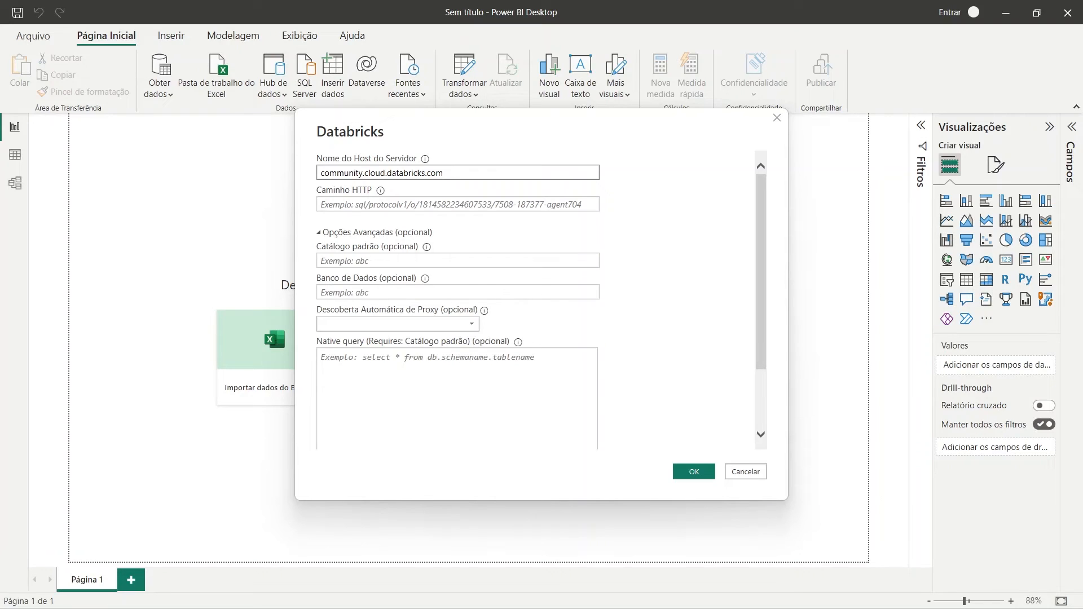
Step: Copy the cluster's HTTP path from the browser into the dialog's HTTP path field
key("alt+Tab")
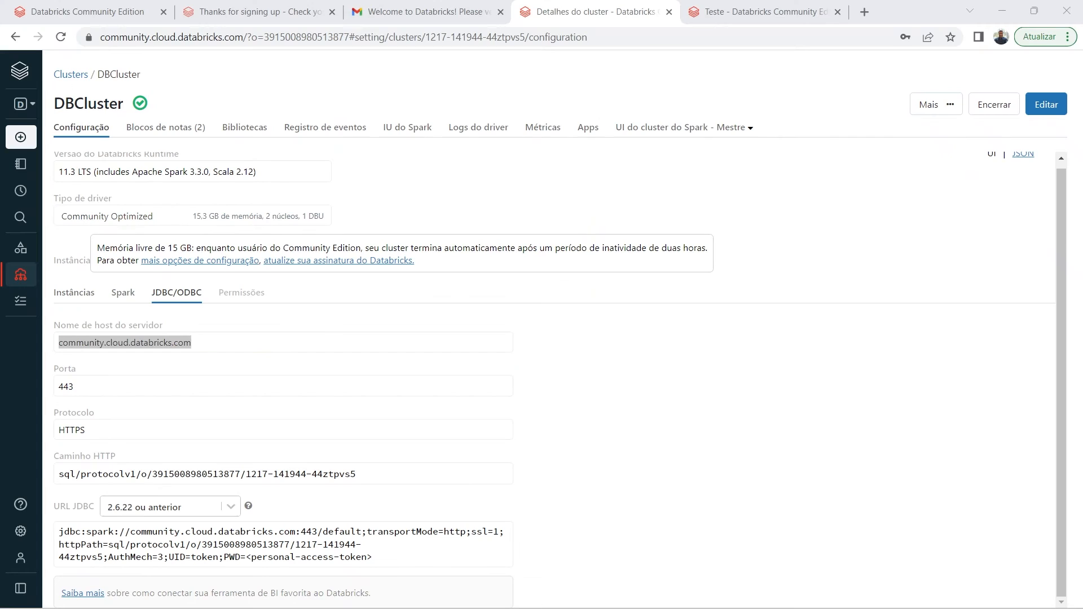
triple_click(113, 471)
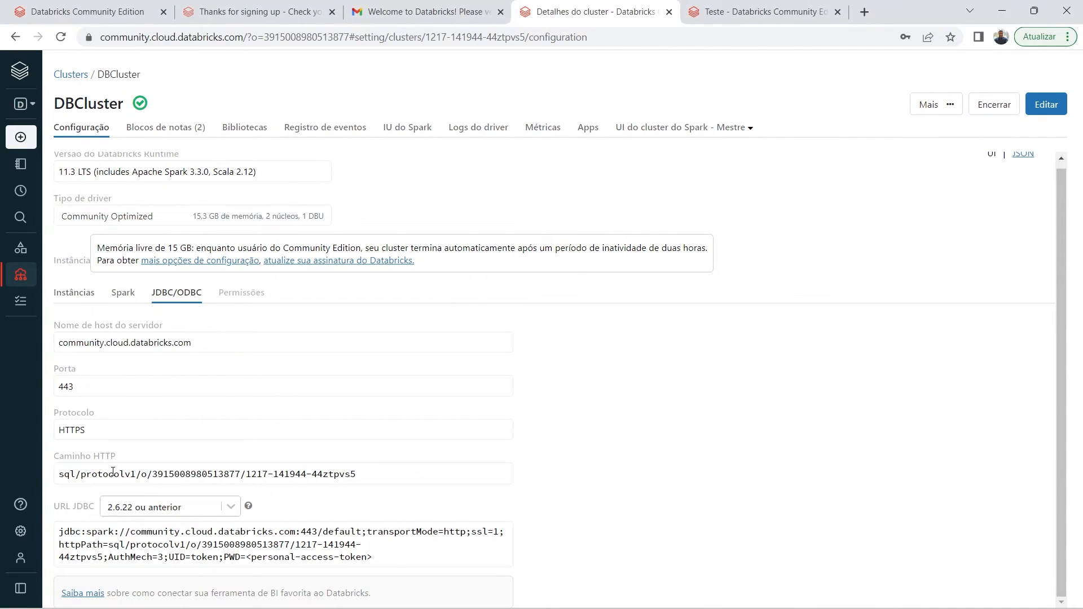
right_click(133, 474)
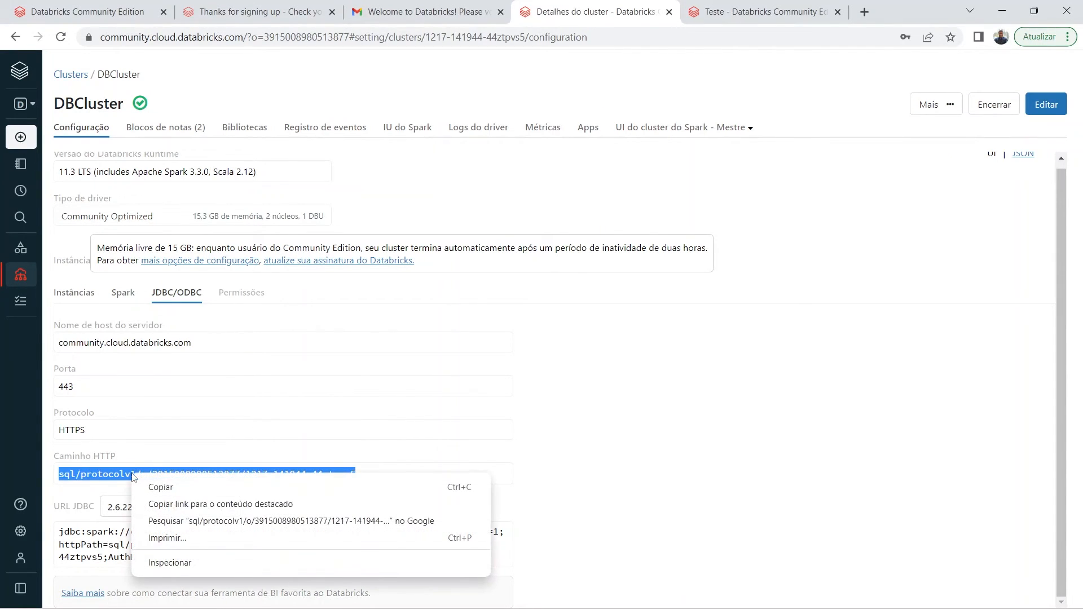
left_click(191, 483)
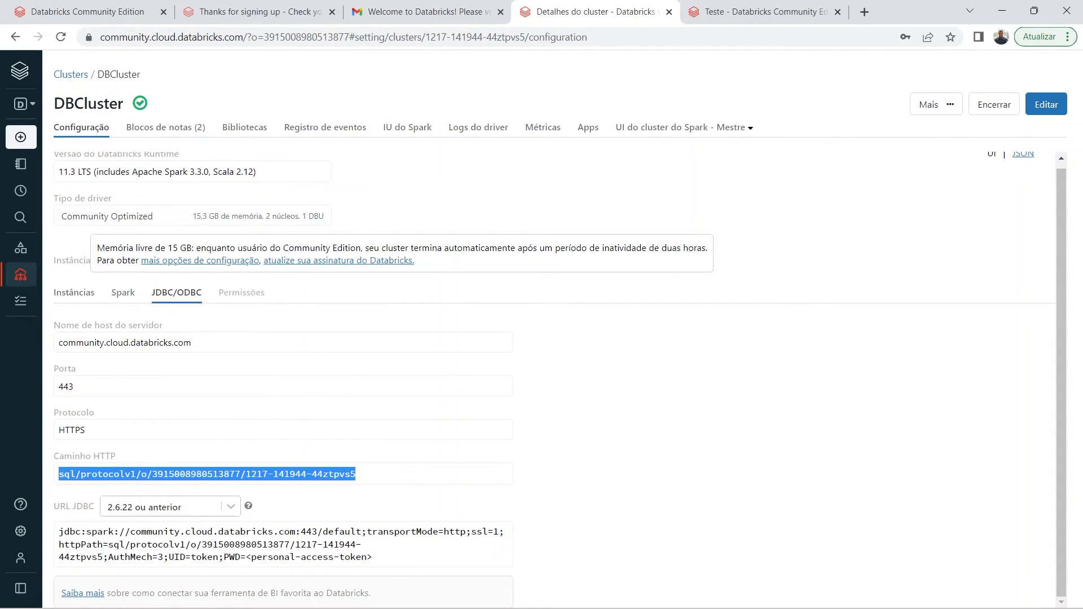
key("alt+Tab")
left_click(378, 205)
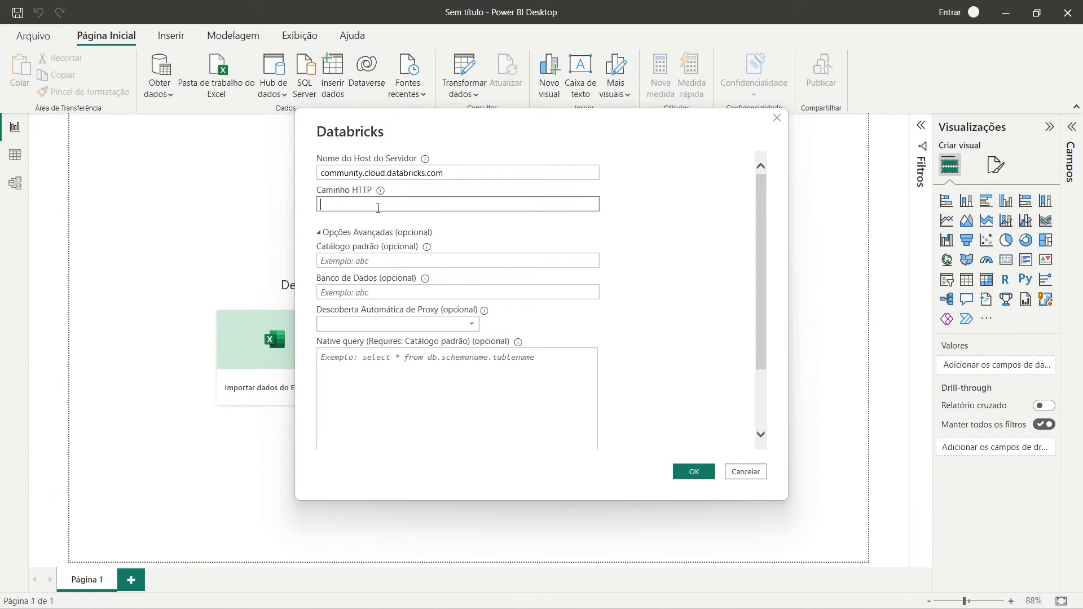
right_click(378, 206)
left_click(441, 270)
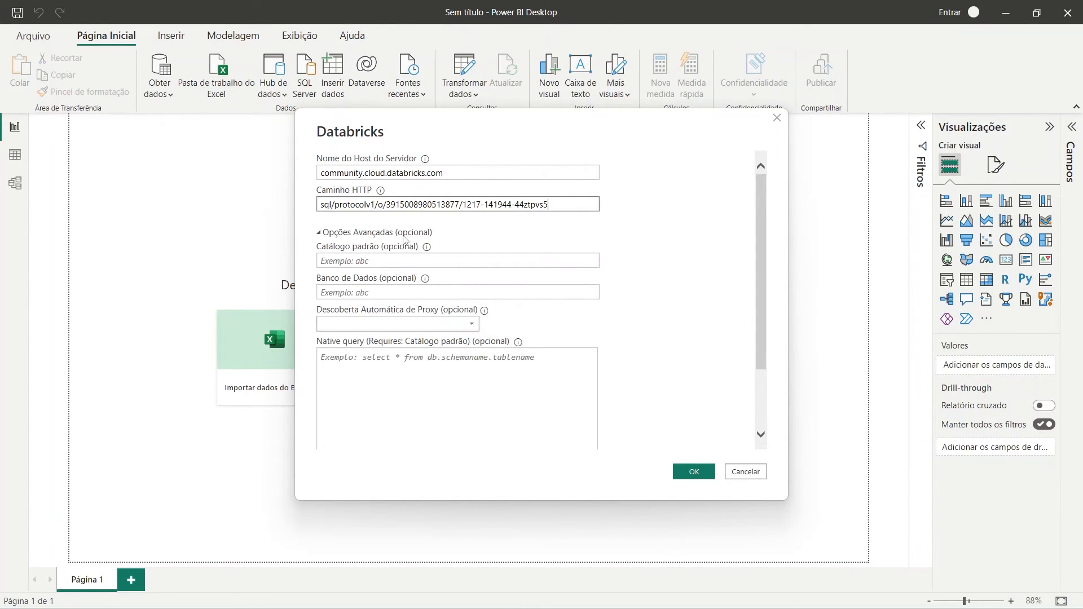
left_click_drag(760, 263, 767, 346)
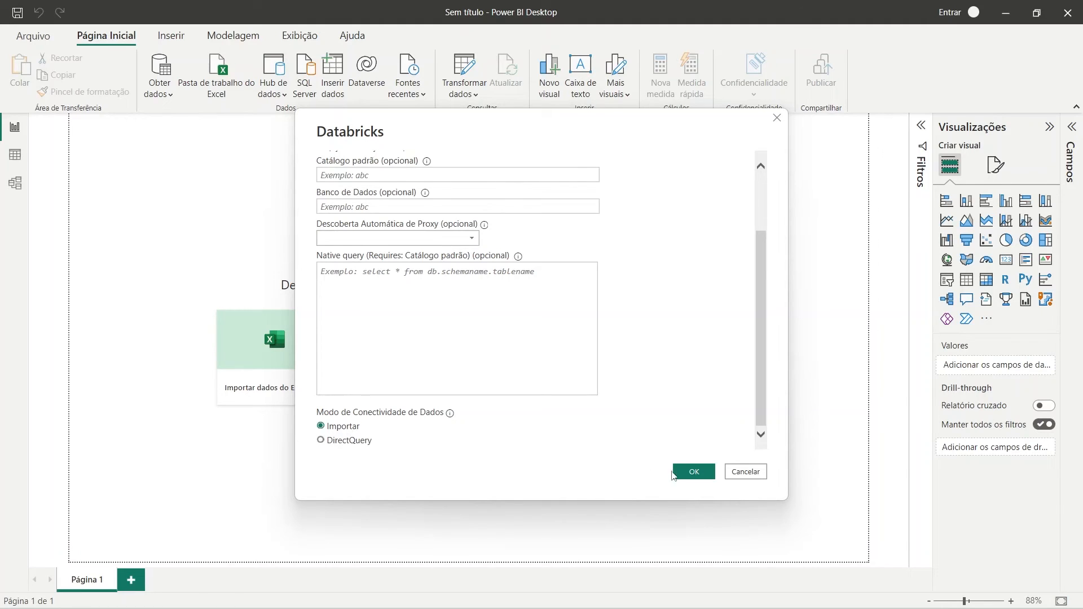
Step: Keep Import mode and submit the Databricks server and HTTP path settings
left_click(710, 475)
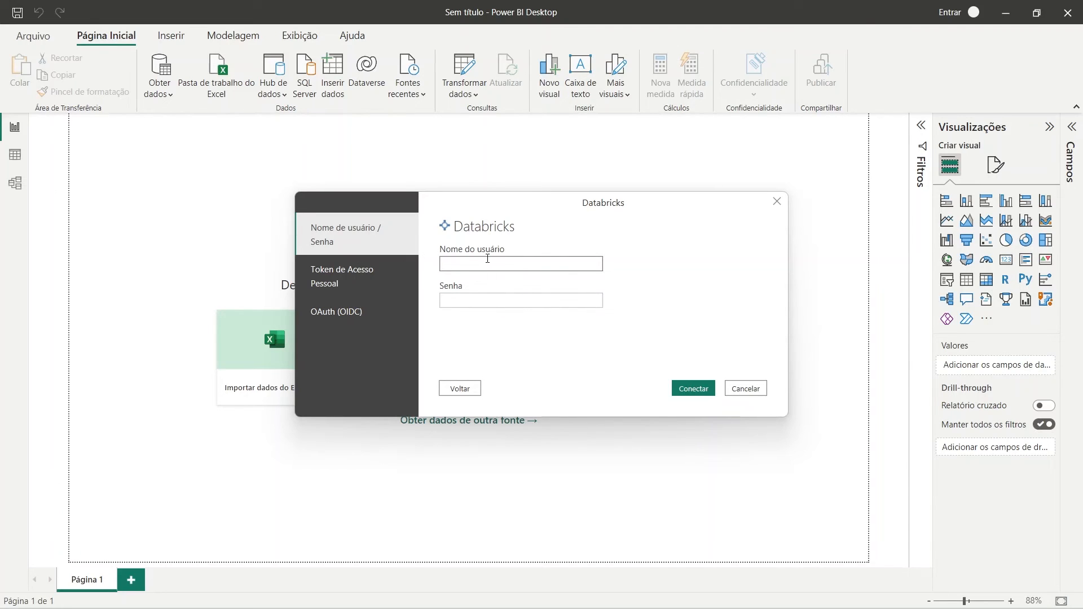
Step: Sign in to Databricks with the account e-mail as user name and its password
key("BackSpace")
key("BackSpace")
key("BackSpace")
key("Tab")
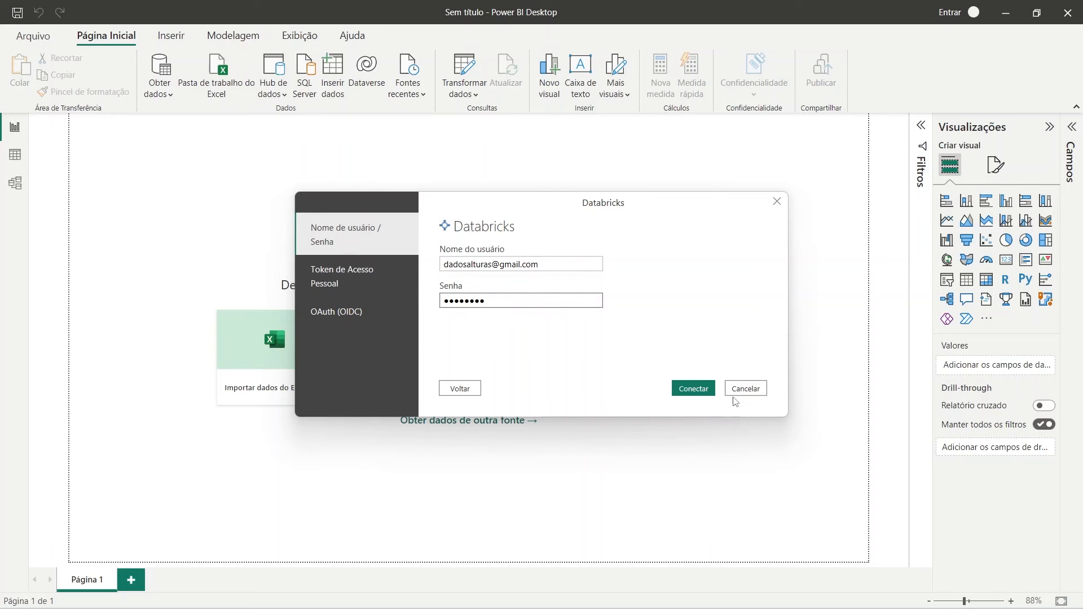
left_click(709, 392)
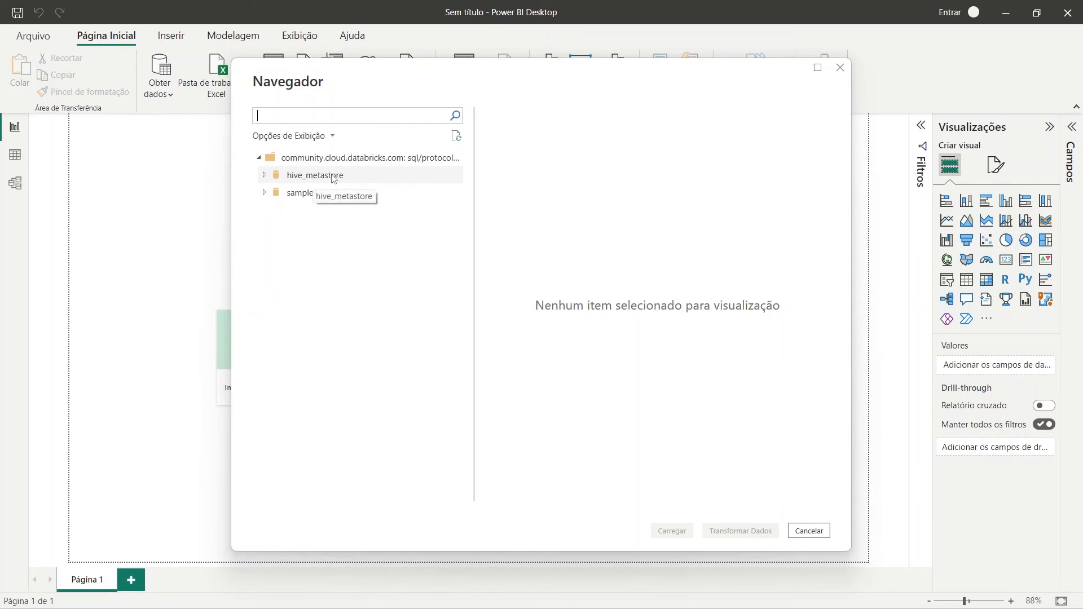
Step: Load the clientes table from hive_metastore > default into the report
left_click(266, 177)
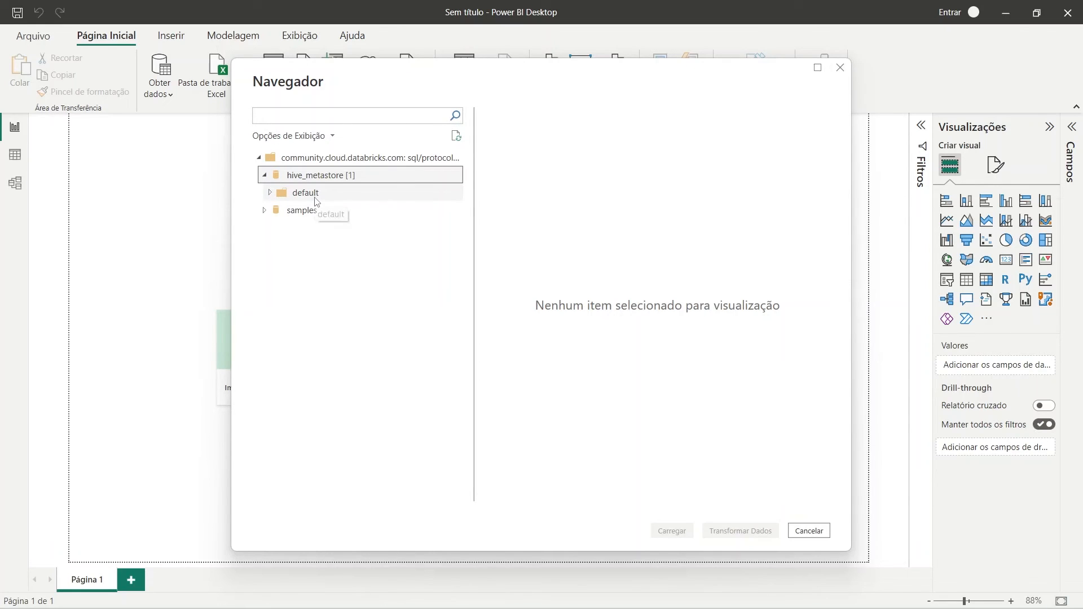
left_click(269, 193)
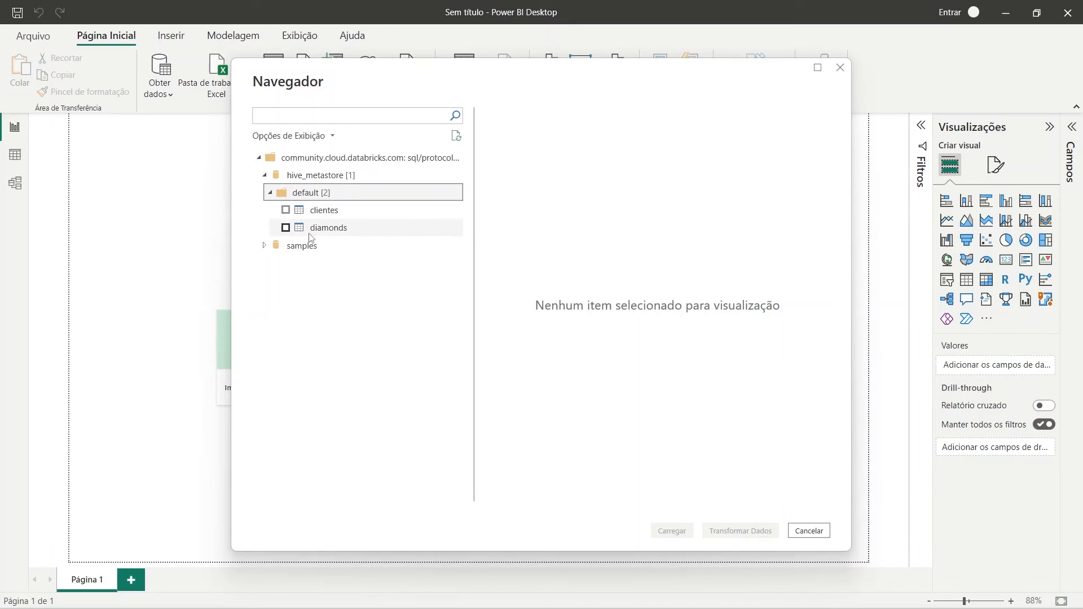
left_click(285, 210)
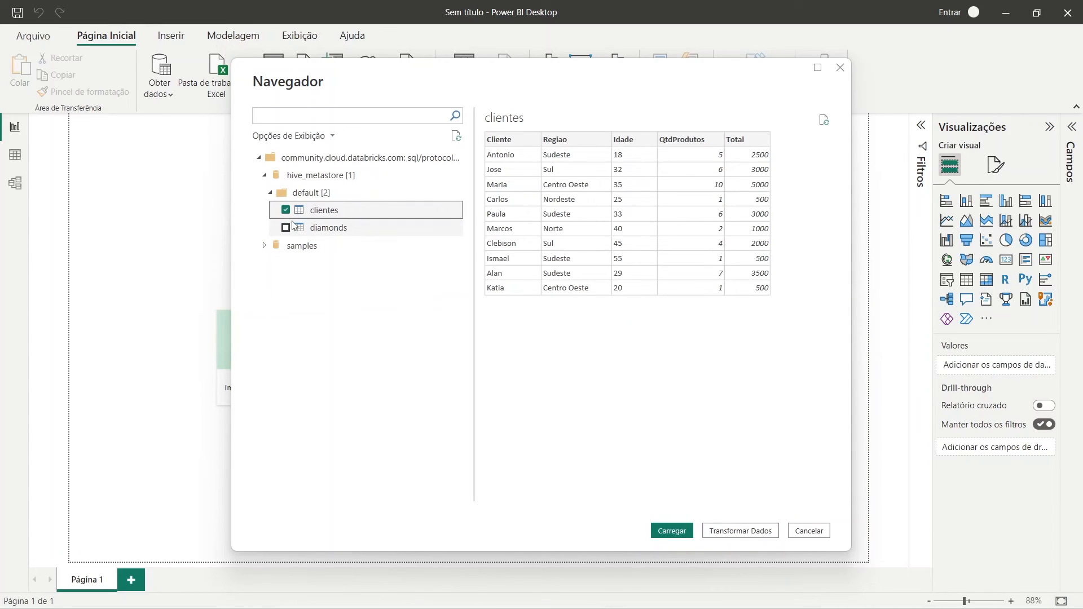
left_click(671, 531)
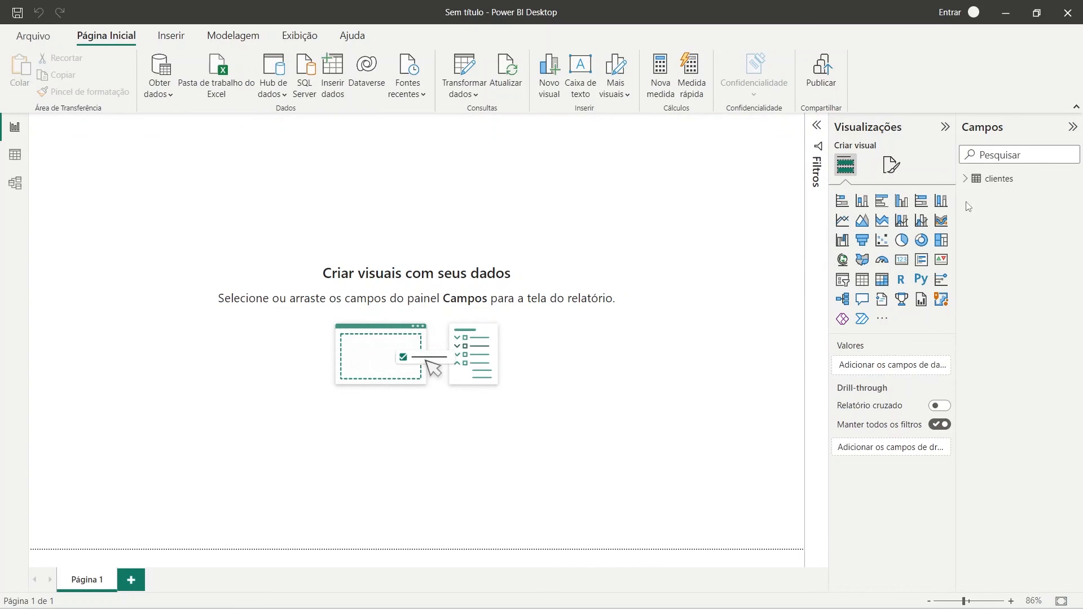
Step: Add a donut chart of the clientes table with Regiao as legend and Total as values
left_click(965, 179)
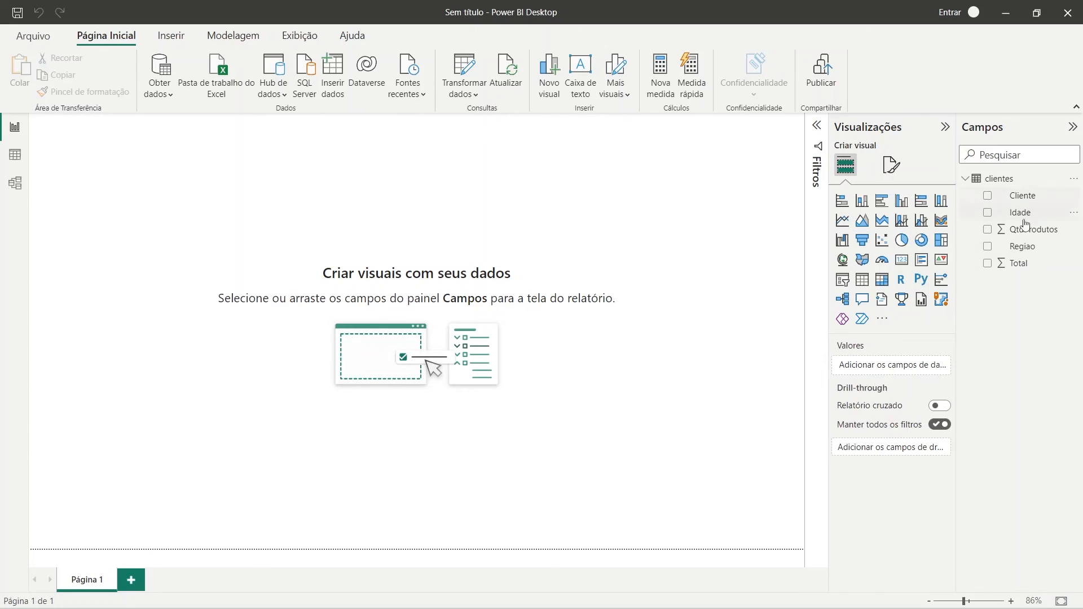
left_click(922, 243)
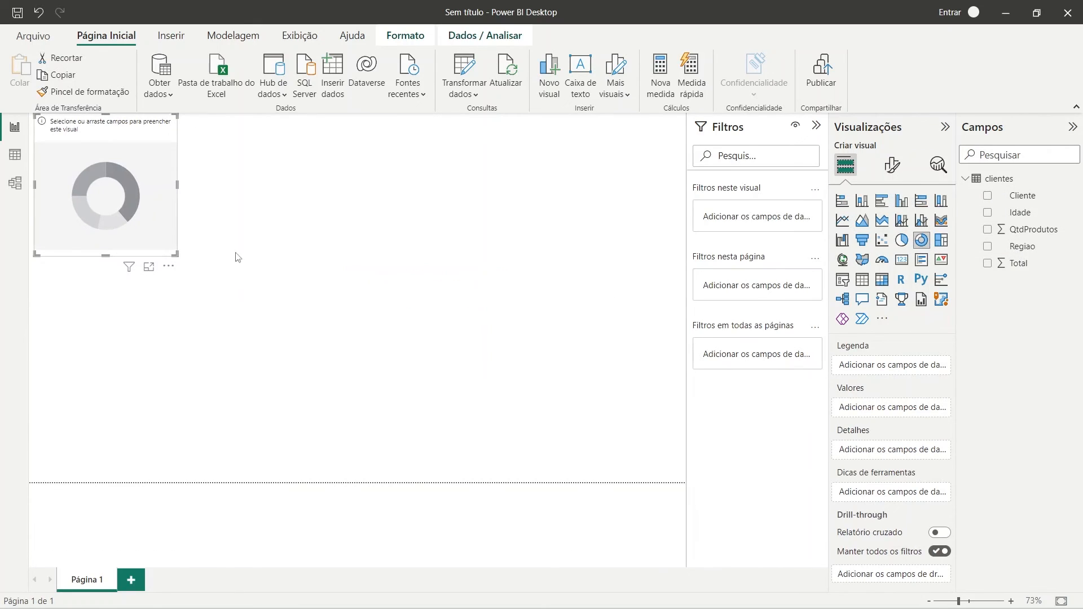
left_click_drag(177, 259, 305, 394)
left_click_drag(263, 301, 256, 310)
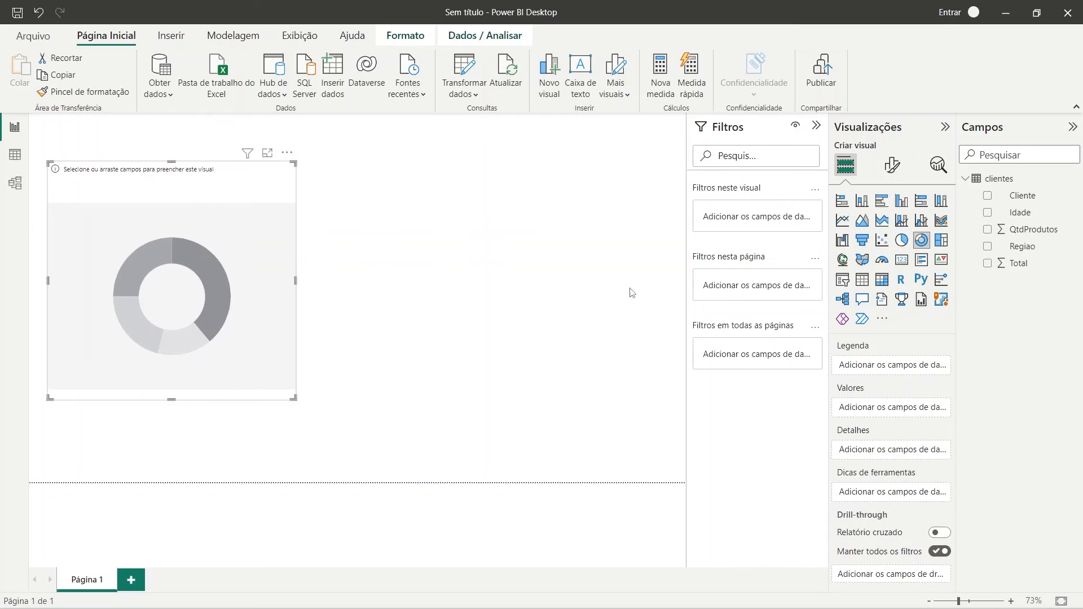
left_click(988, 247)
left_click(988, 263)
Step: Enlarge the donut chart and place it in the page's top-left corner
left_click_drag(293, 398, 372, 459)
left_click_drag(257, 199, 241, 164)
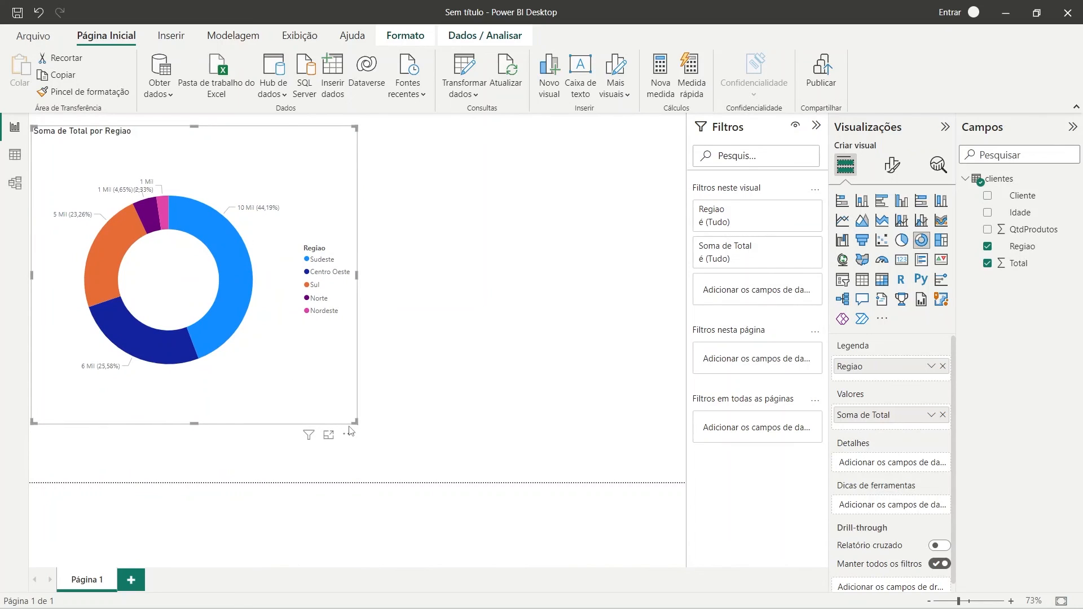
left_click(362, 445)
left_click(339, 387)
left_click_drag(360, 428, 378, 455)
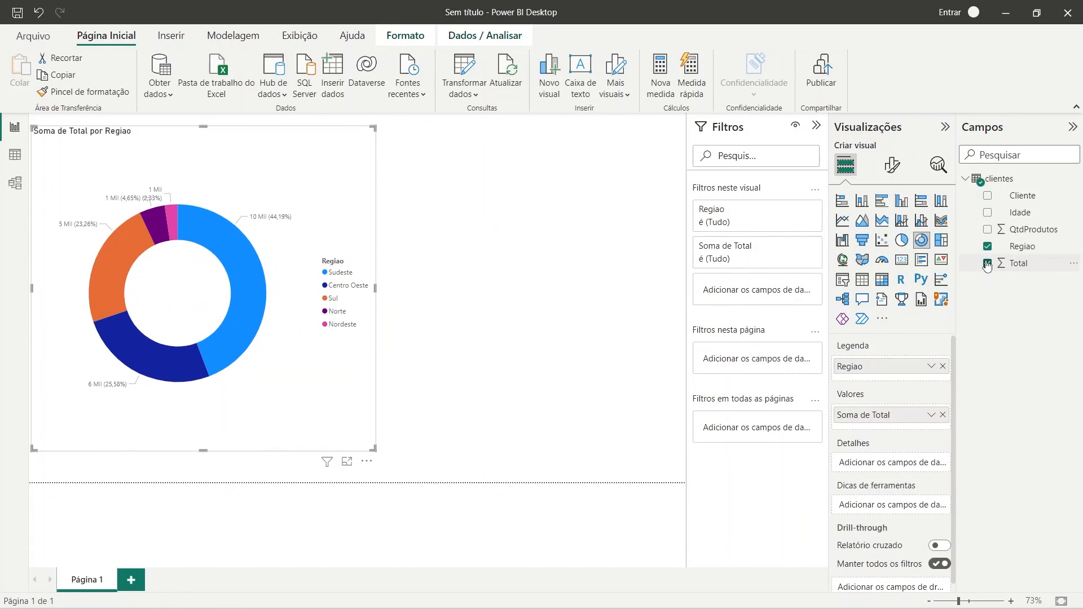
left_click(546, 263)
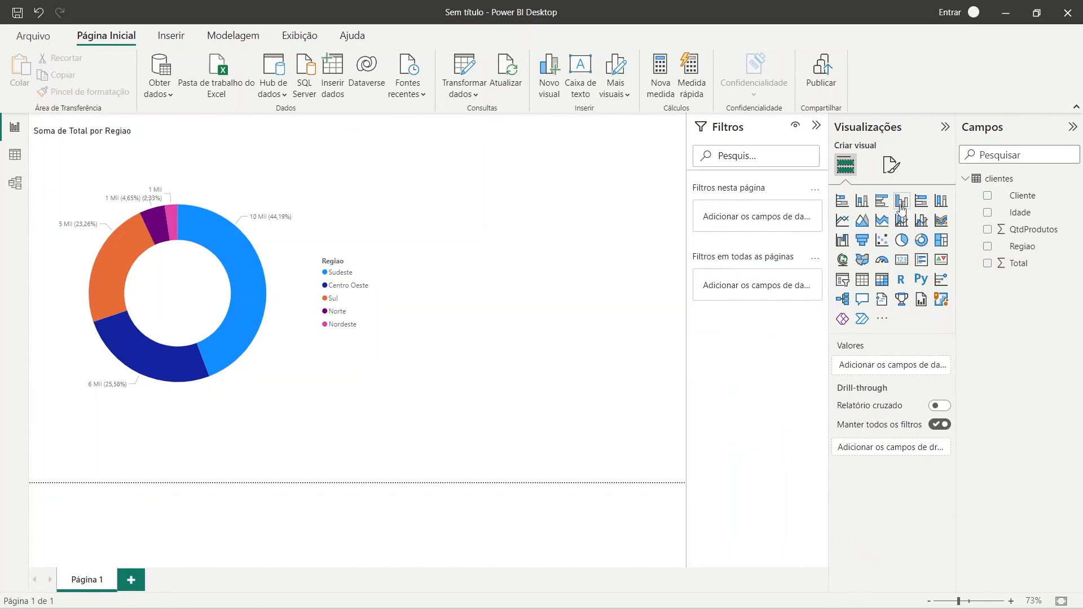
Step: Add a clustered column chart plotting Total for each Cliente beside the donut
left_click(867, 206)
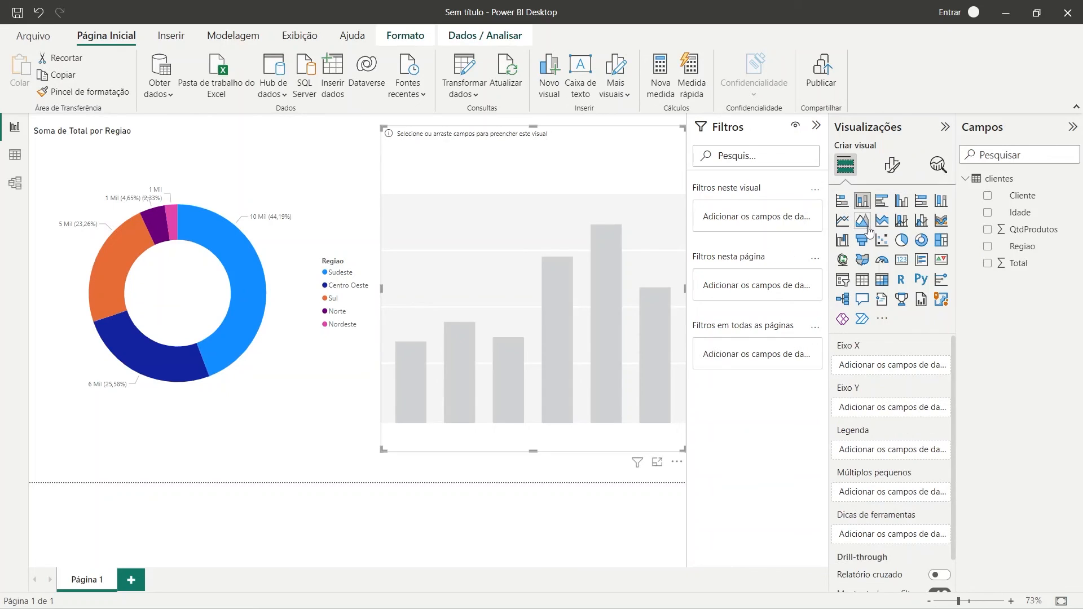
left_click(988, 197)
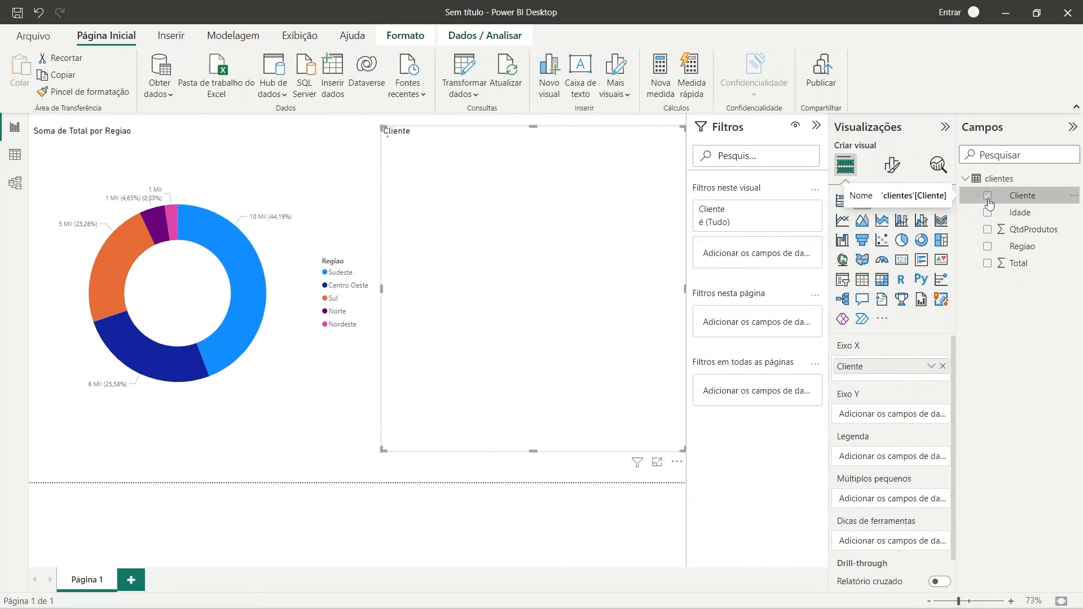
left_click(987, 263)
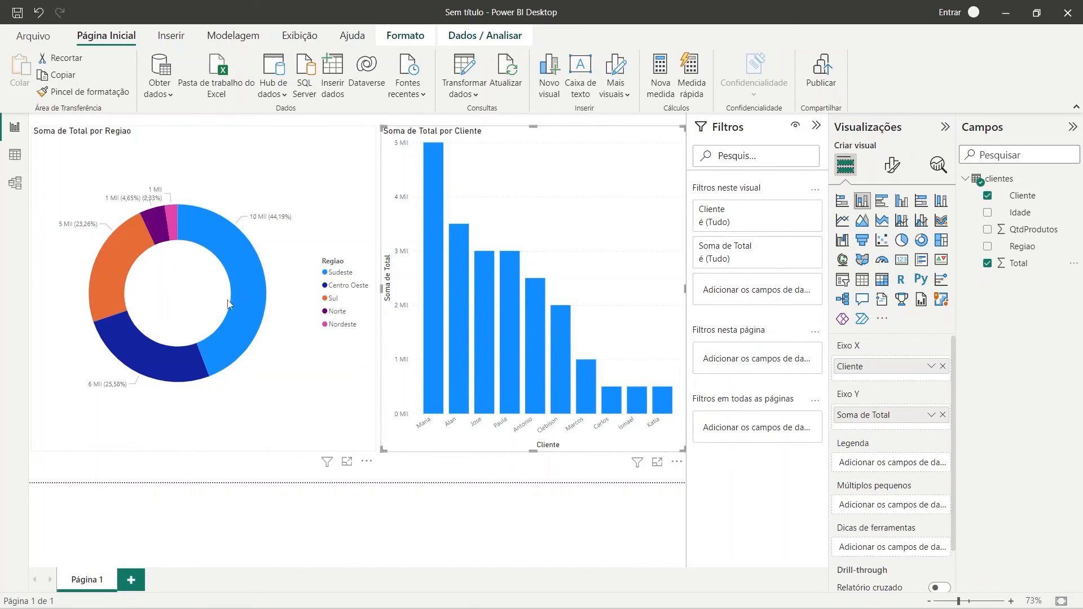
mouse_move(438, 295)
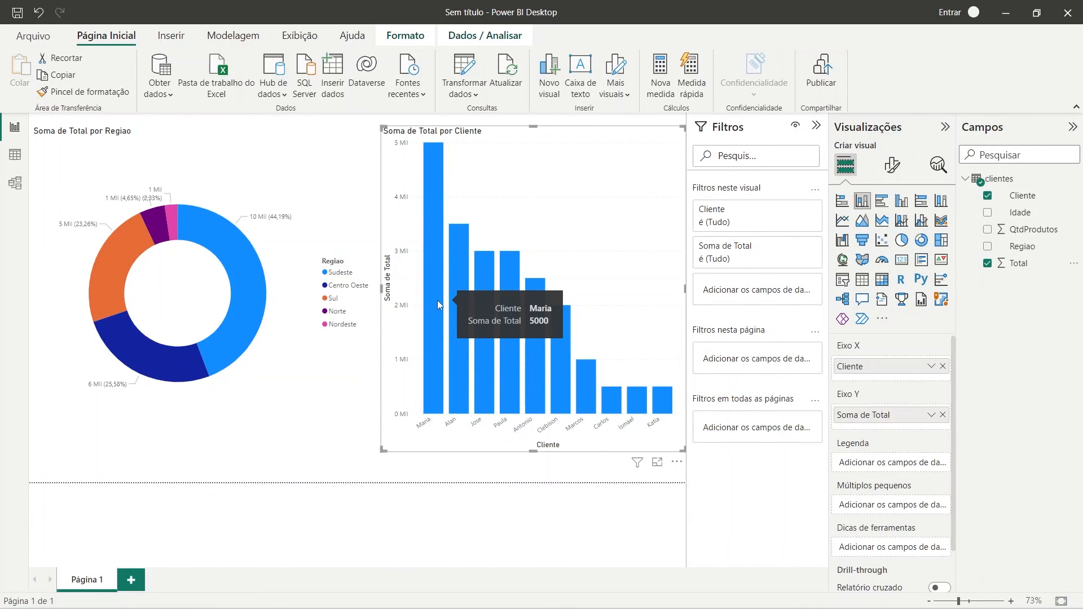
Step: Test cross-highlighting by selecting client columns and the Sudeste and Centro Oeste donut slices
left_click(437, 300)
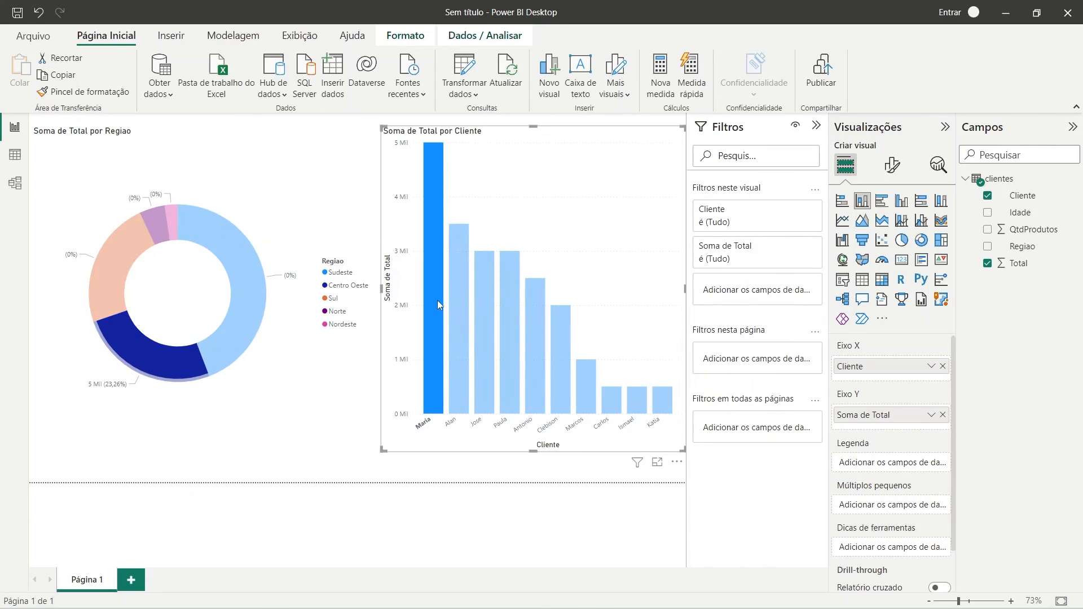
left_click(461, 336)
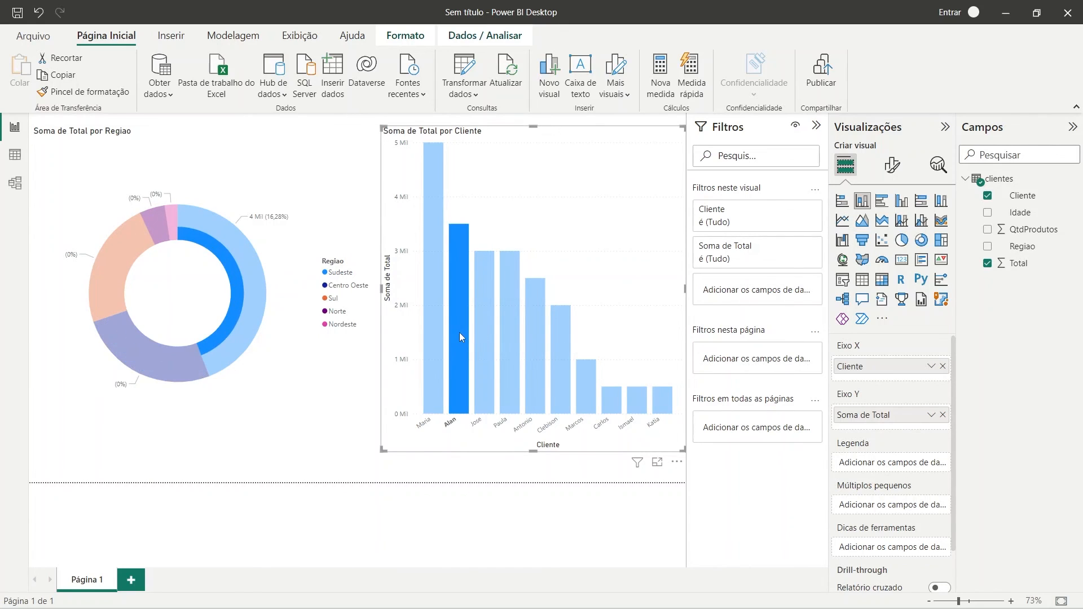
left_click(249, 316)
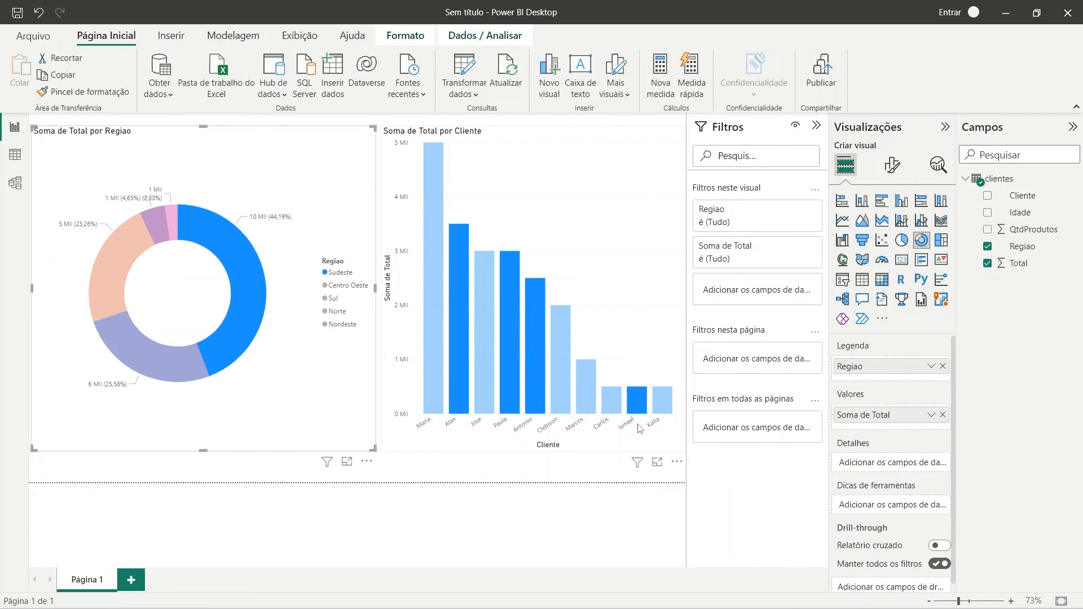
left_click(165, 369)
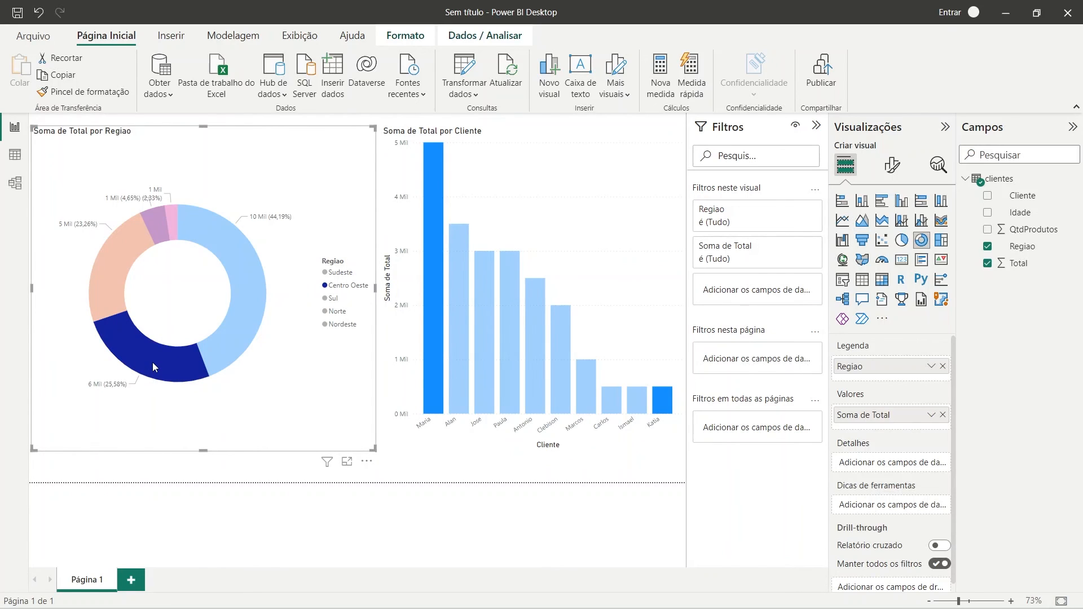
left_click(462, 372)
left_click(482, 374)
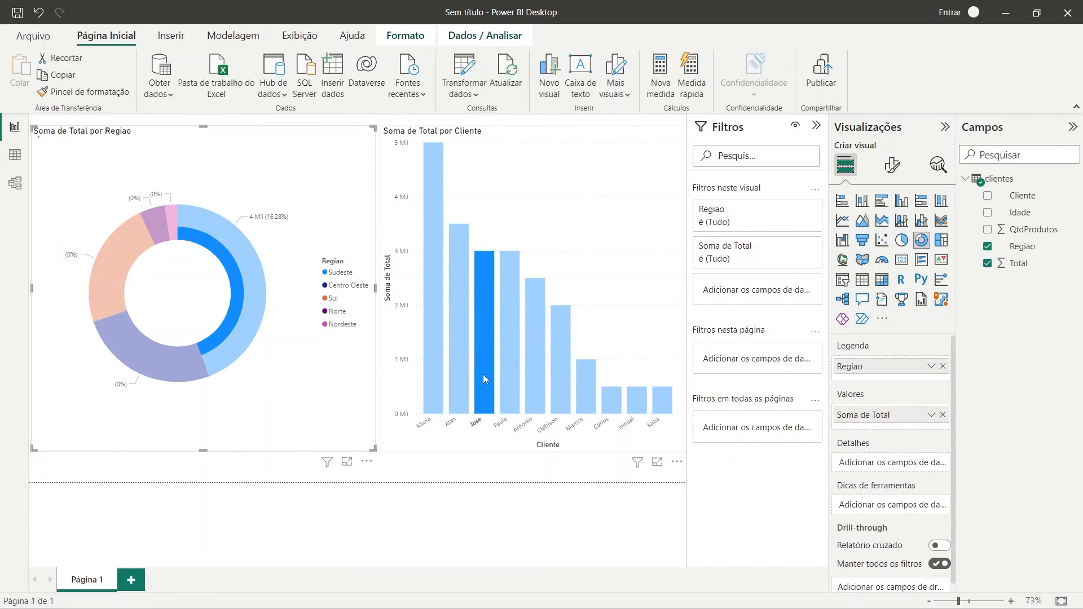
left_click(510, 371)
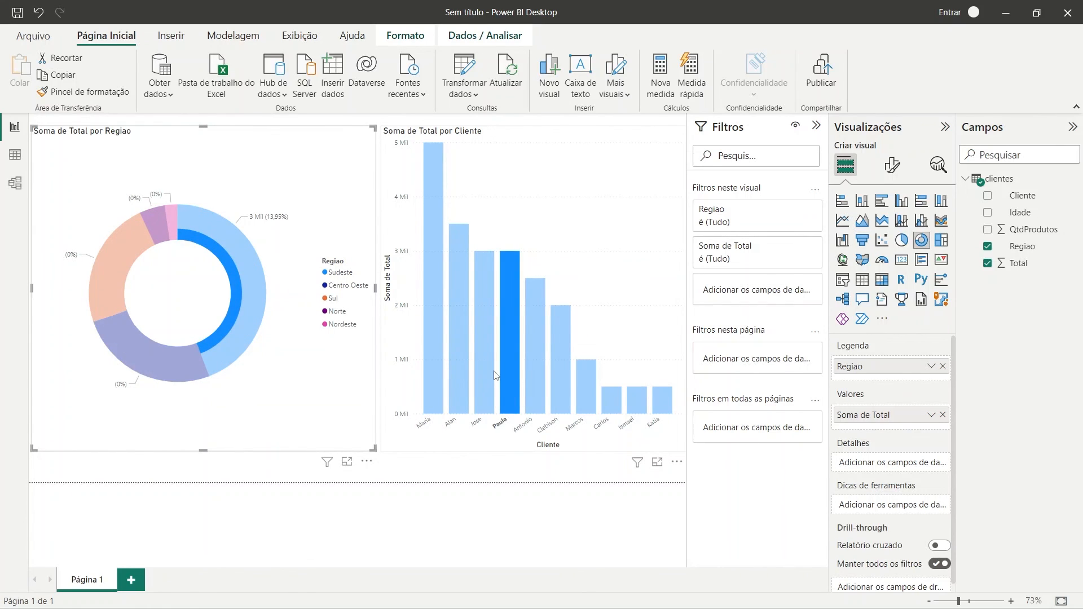